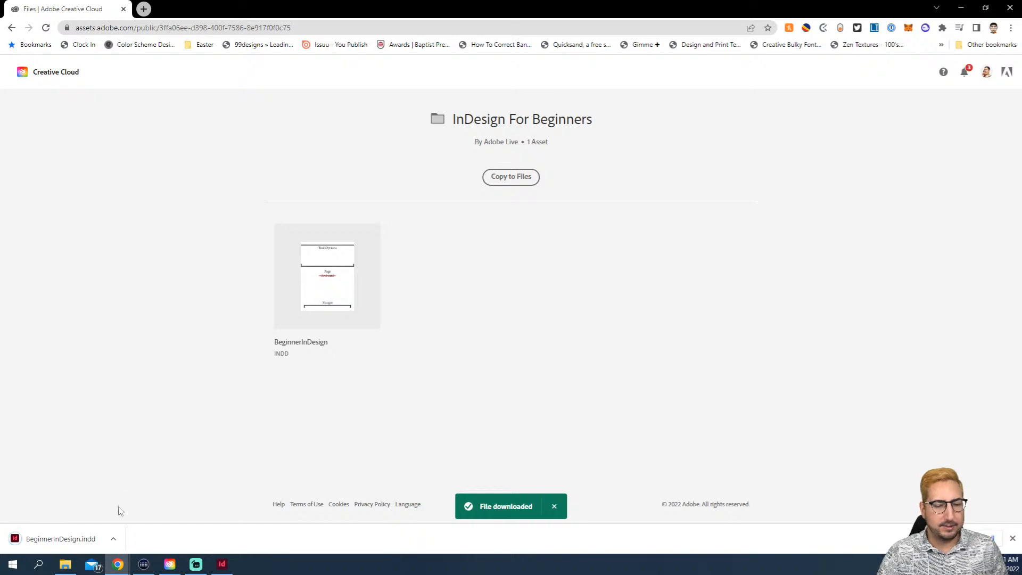
# Open the downloaded BeginnerInDesign.indd in InDesign and choose the Essentials Classic workspace
pyautogui.click(83, 539)
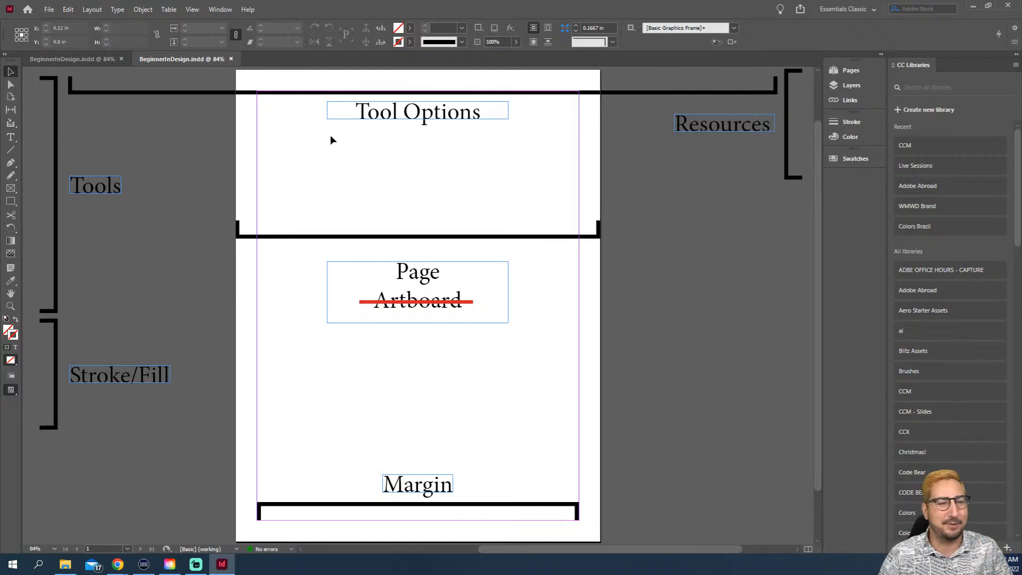
pyautogui.click(224, 11)
pyautogui.moveTo(252, 34)
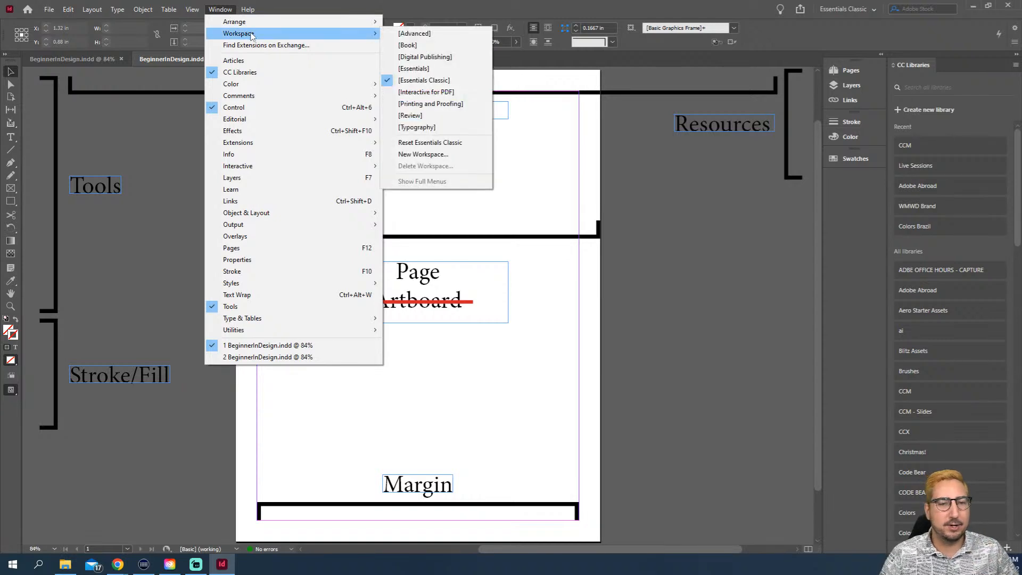
pyautogui.click(450, 82)
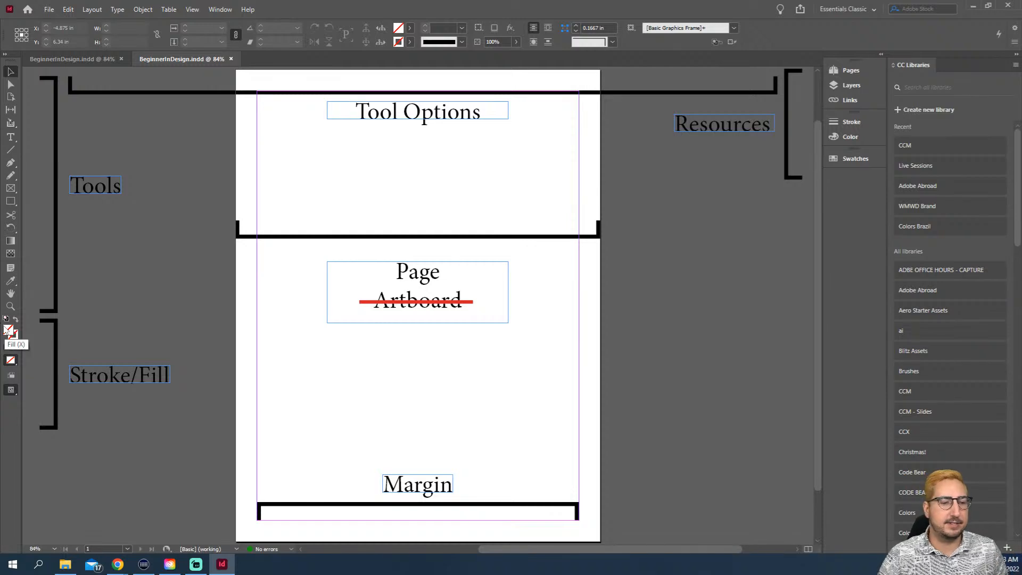
# Try moving the whole bracket beside the Stroke/Fill label with the Selection tool, and undo the move
pyautogui.click(16, 340)
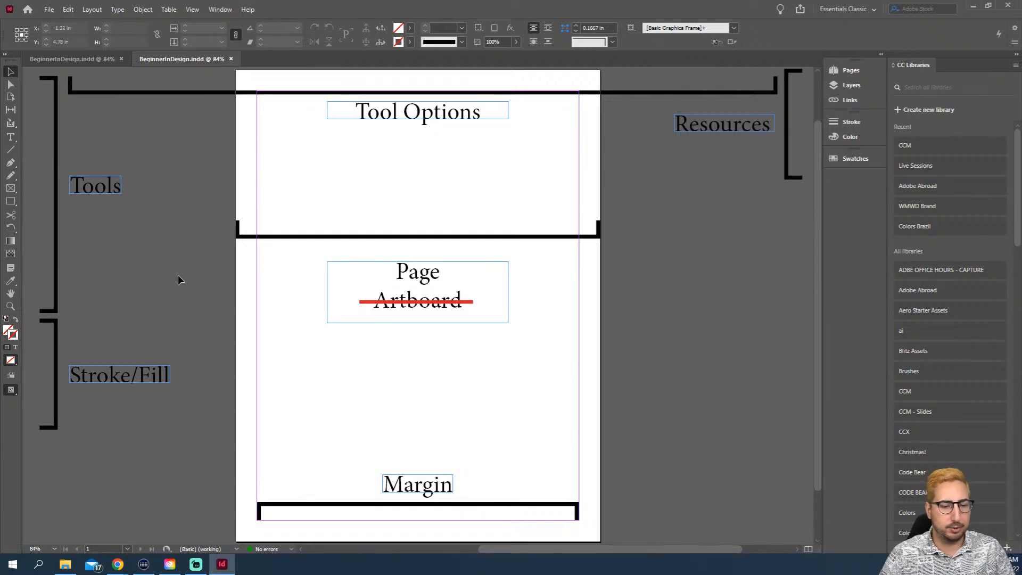
pyautogui.press('z')
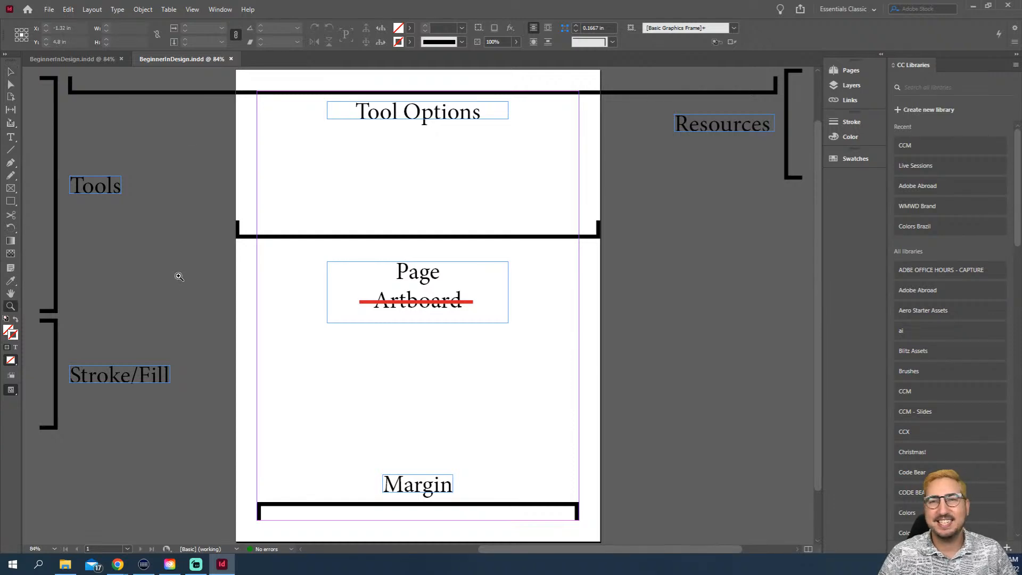
pyautogui.click(70, 367)
pyautogui.click(394, 315)
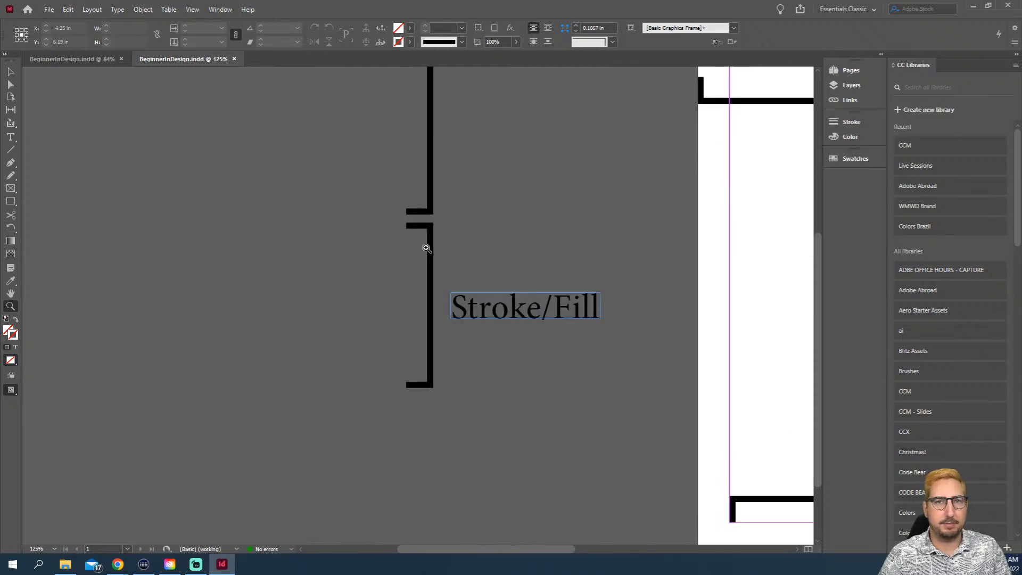
pyautogui.click(11, 72)
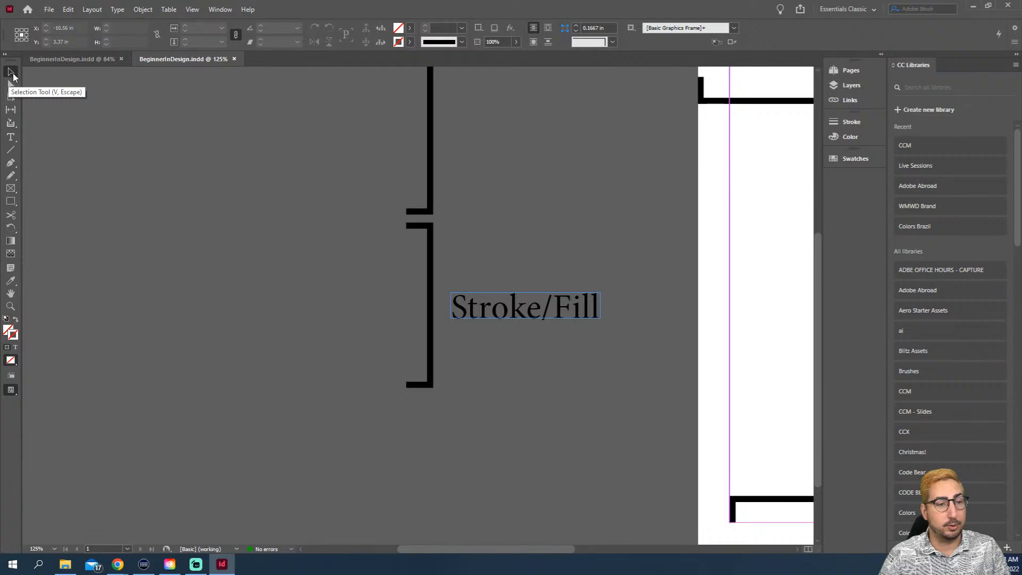
pyautogui.moveTo(431, 239); pyautogui.dragTo(296, 270)
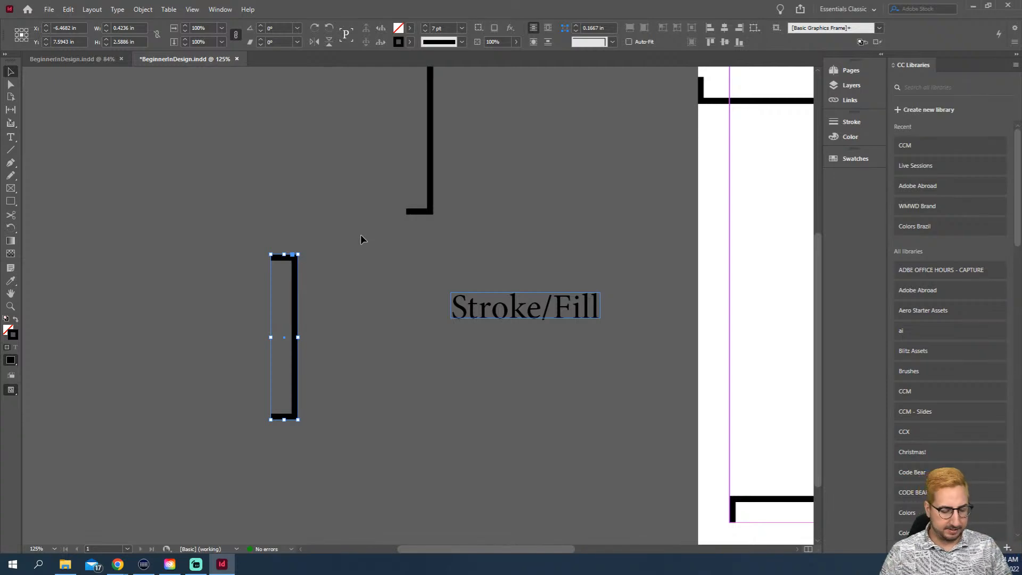
pyautogui.hotkey('ctrl', 'z')
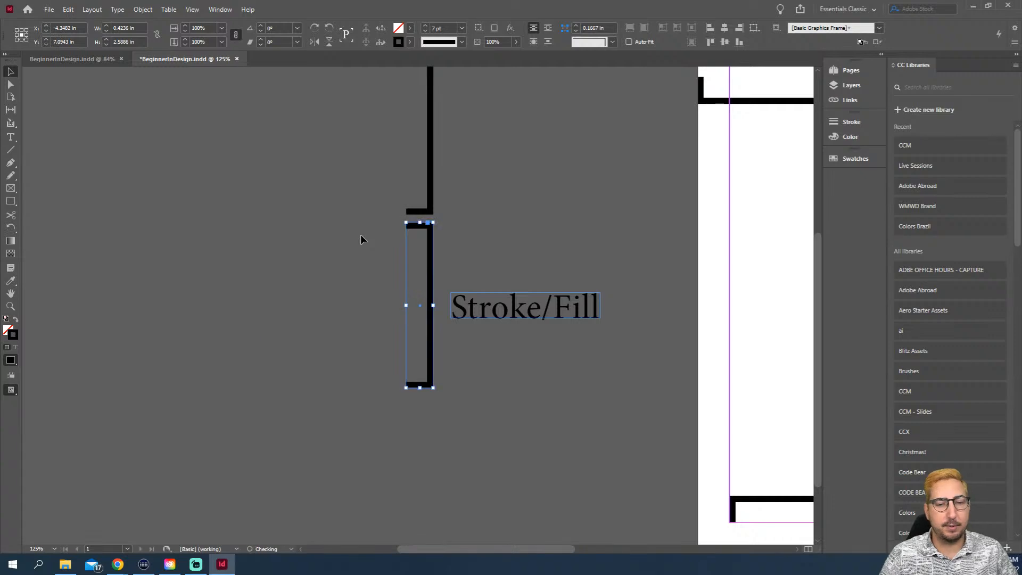
# Try reshaping the Stroke/Fill bracket by moving its lower corner anchor point with the Direct Selection tool, and undo the change
pyautogui.click(14, 89)
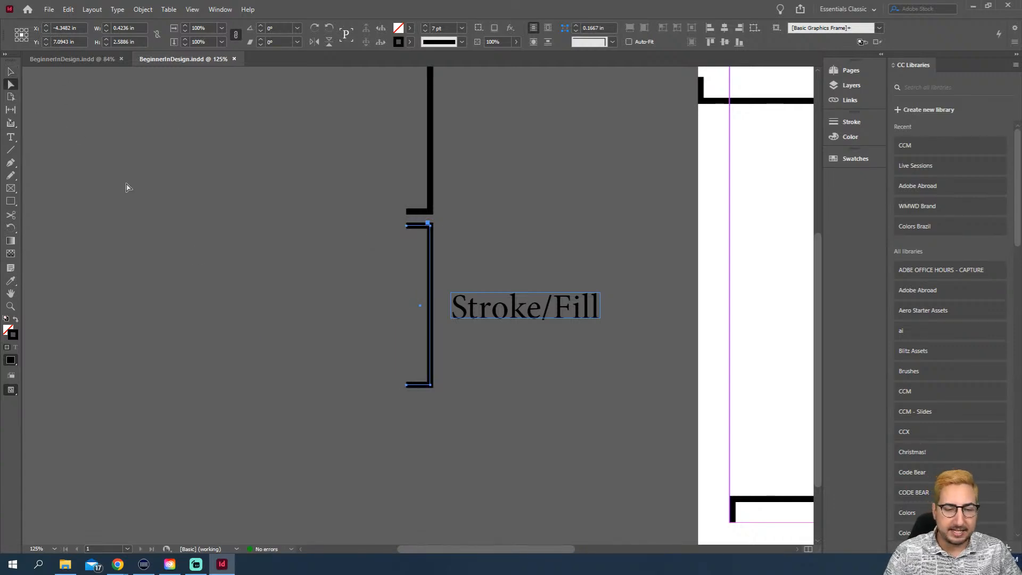
pyautogui.click(448, 401)
pyautogui.click(432, 387)
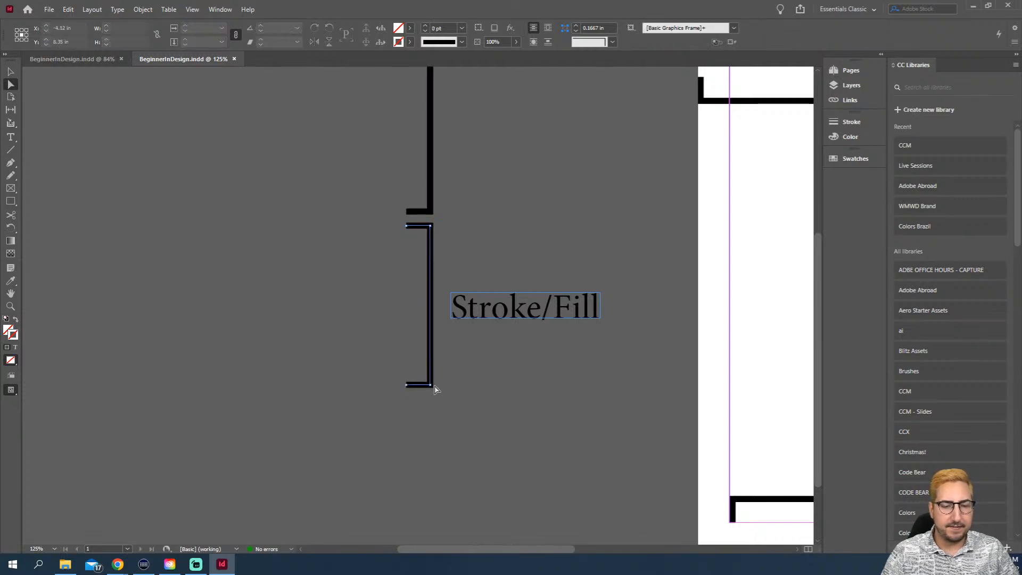
pyautogui.moveTo(432, 387); pyautogui.dragTo(330, 308)
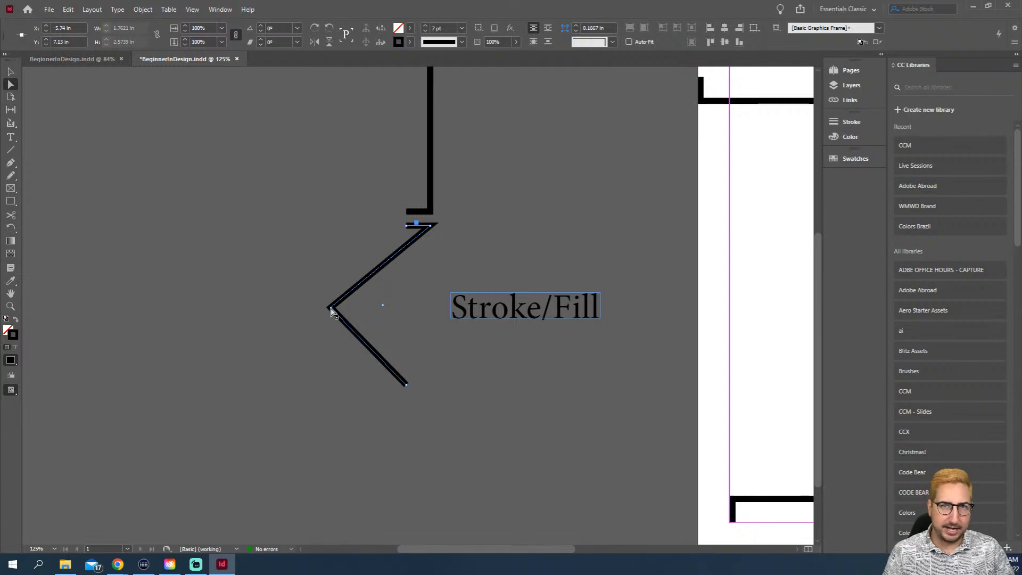
pyautogui.hotkey('ctrl', 'z')
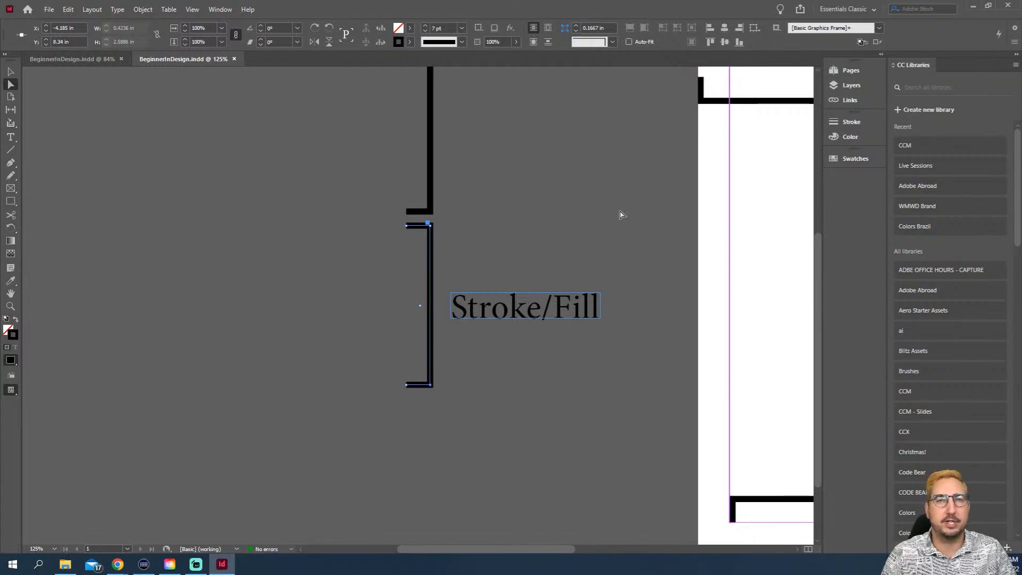
# Deselect the bracket and zoom out to view the whole page fitted in the window
pyautogui.click(611, 223)
pyautogui.press('z')
pyautogui.keyDown('alt'); pyautogui.click(596, 235); pyautogui.keyUp('alt')
pyautogui.keyDown('alt'); pyautogui.click(595, 237); pyautogui.keyUp('alt')
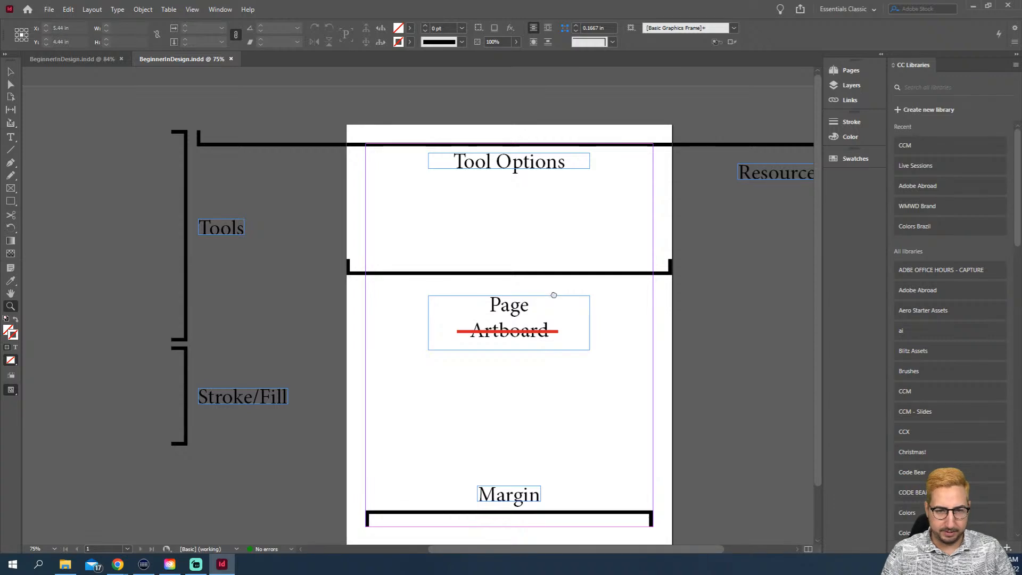
pyautogui.moveTo(553, 294); pyautogui.dragTo(498, 244)
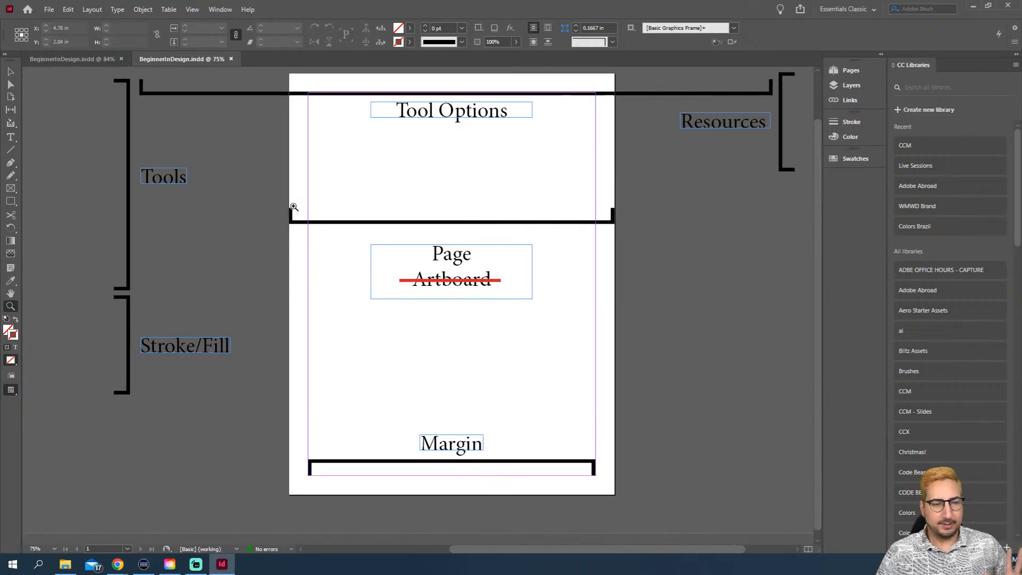
pyautogui.doubleClick(12, 293)
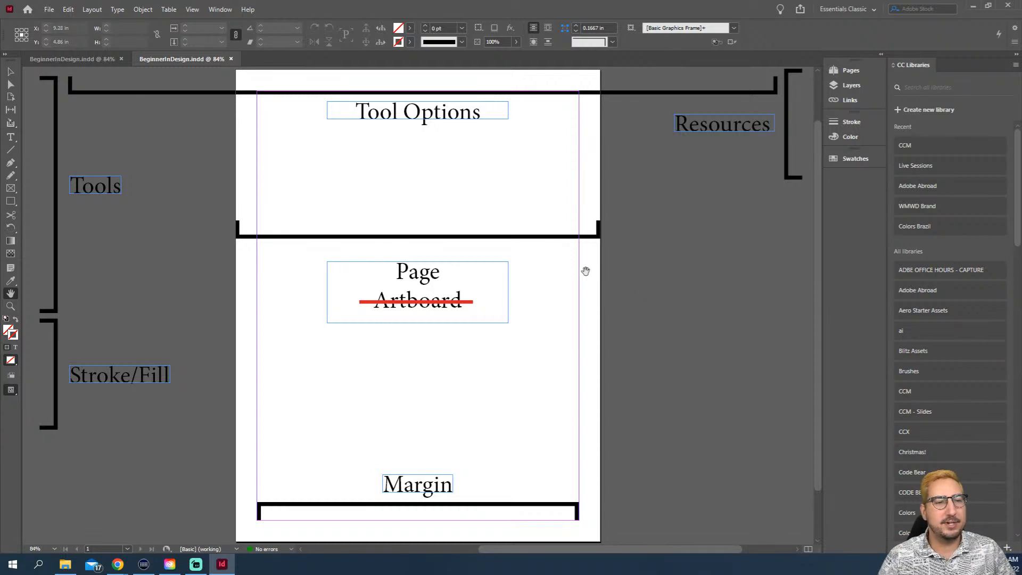
# Close both BeginnerInDesign documents and create a new document from the Letter preset, 8.5 x 11 in
pyautogui.click(50, 10)
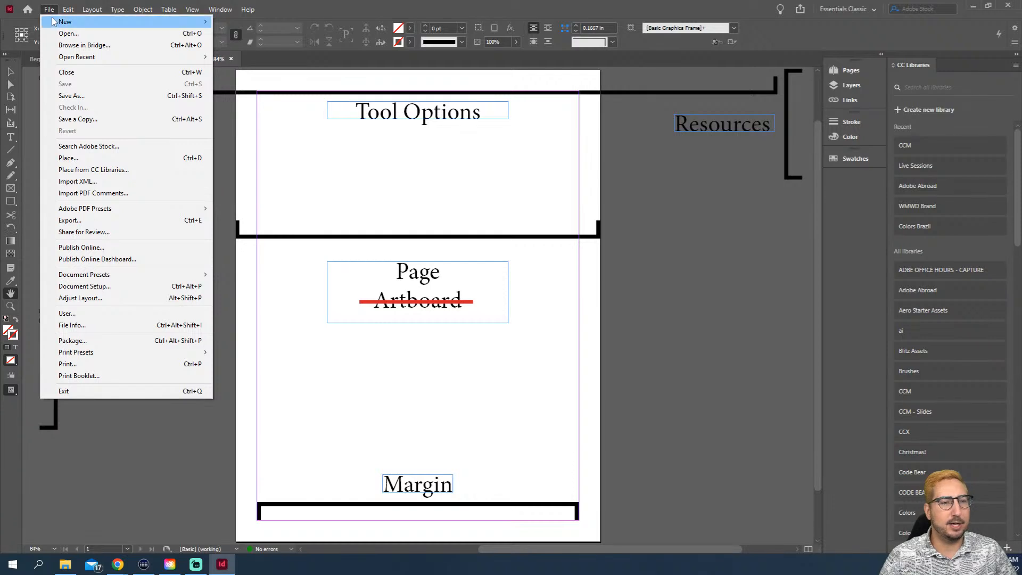
pyautogui.moveTo(54, 23)
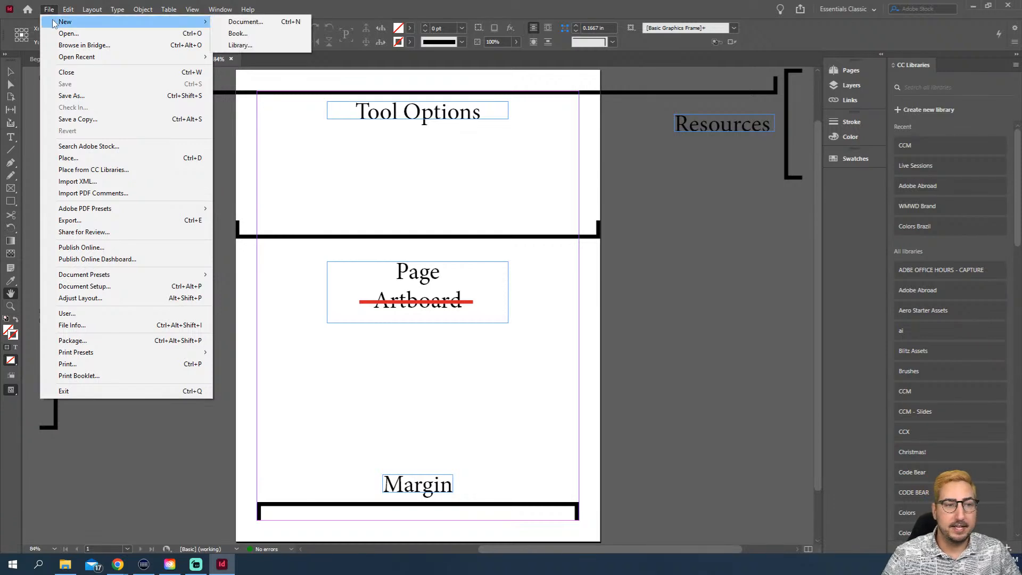
pyautogui.click(318, 55)
pyautogui.hscroll(-2, 180, 61)
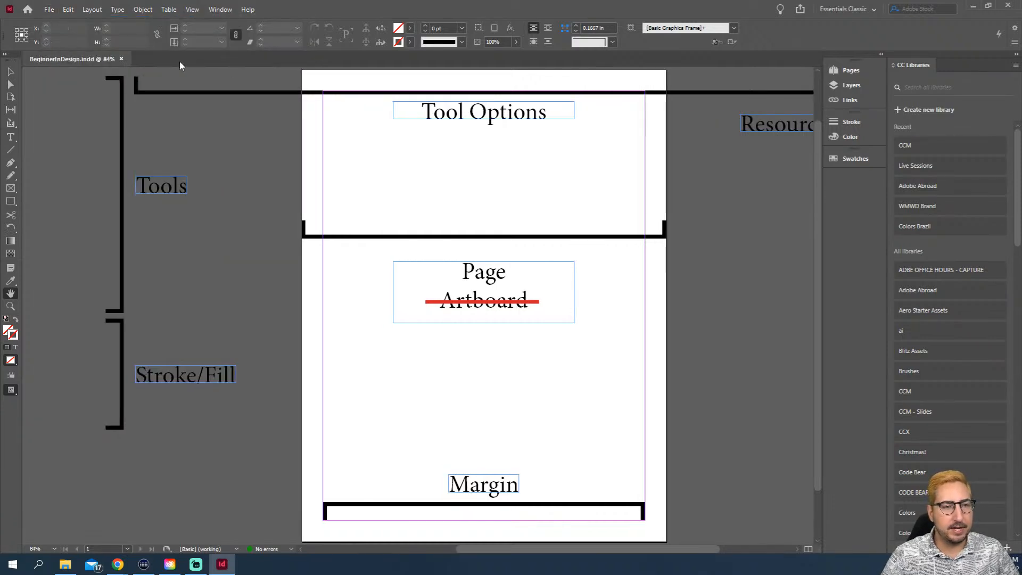
pyautogui.click(122, 59)
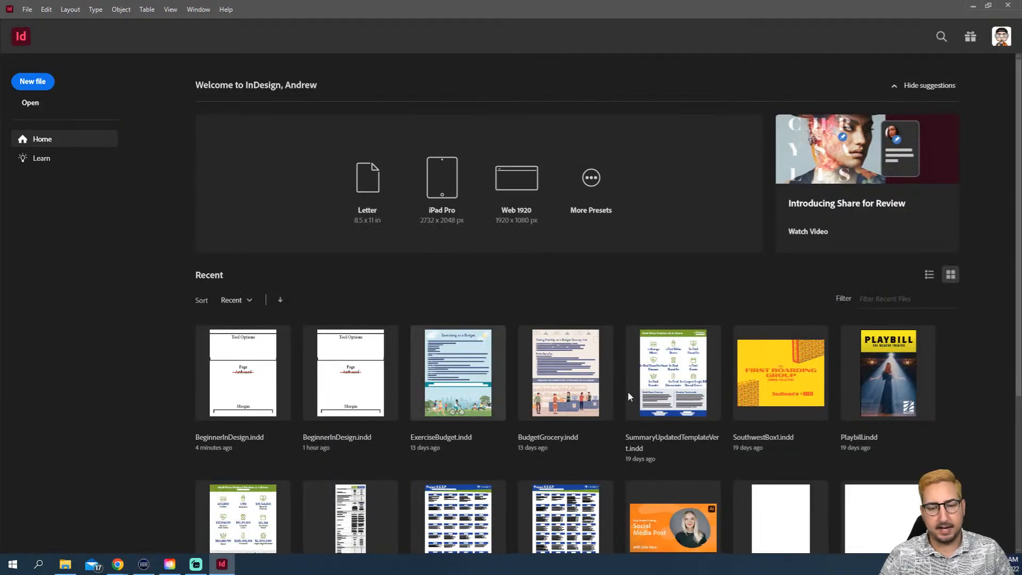
pyautogui.click(357, 183)
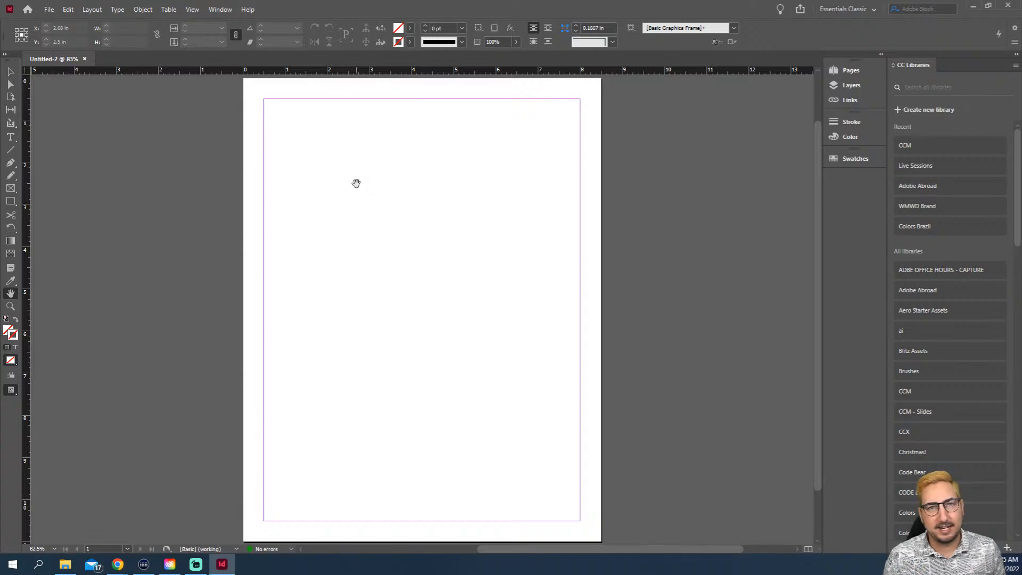
# Review the new-document settings with the units set to Inches, and close them without creating another document
pyautogui.click(49, 9)
pyautogui.moveTo(67, 9)
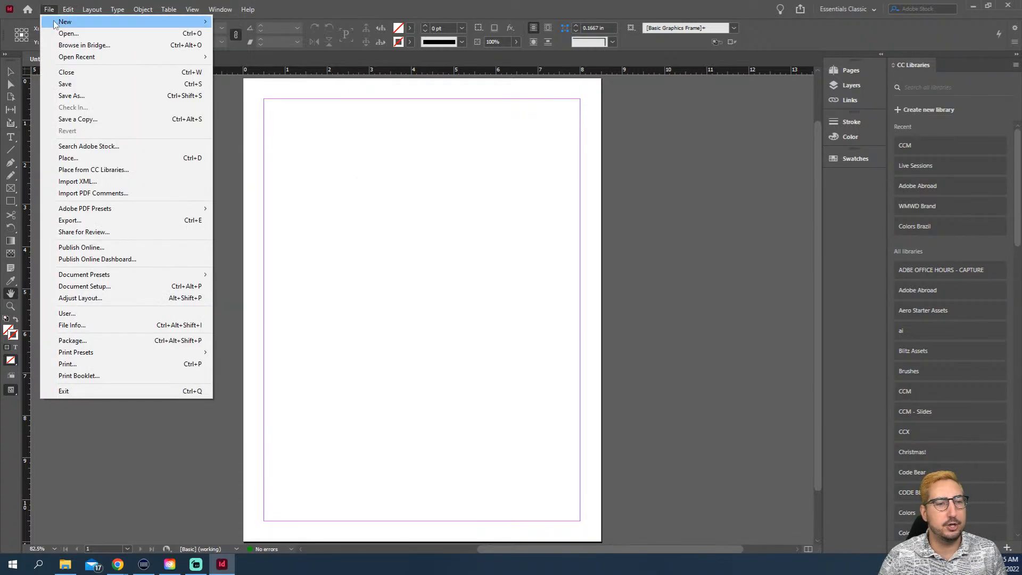
pyautogui.click(261, 18)
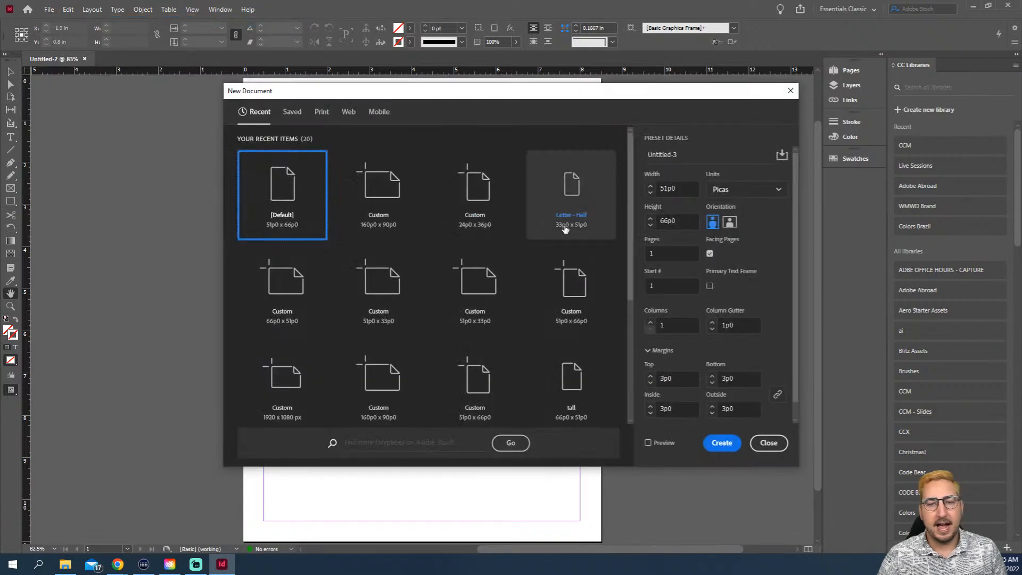
pyautogui.click(741, 190)
pyautogui.click(739, 243)
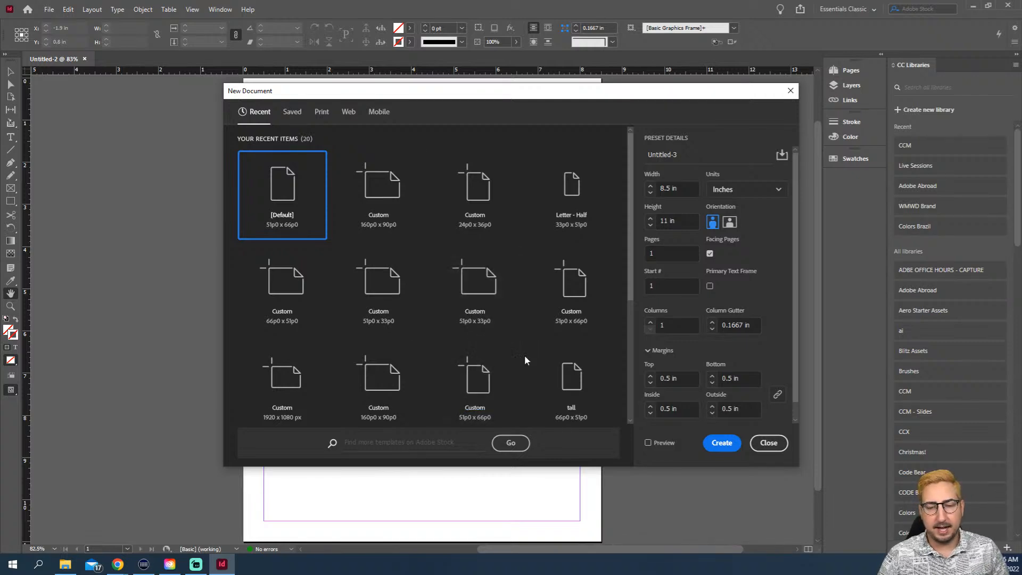
pyautogui.scroll(-1, 669, 356)
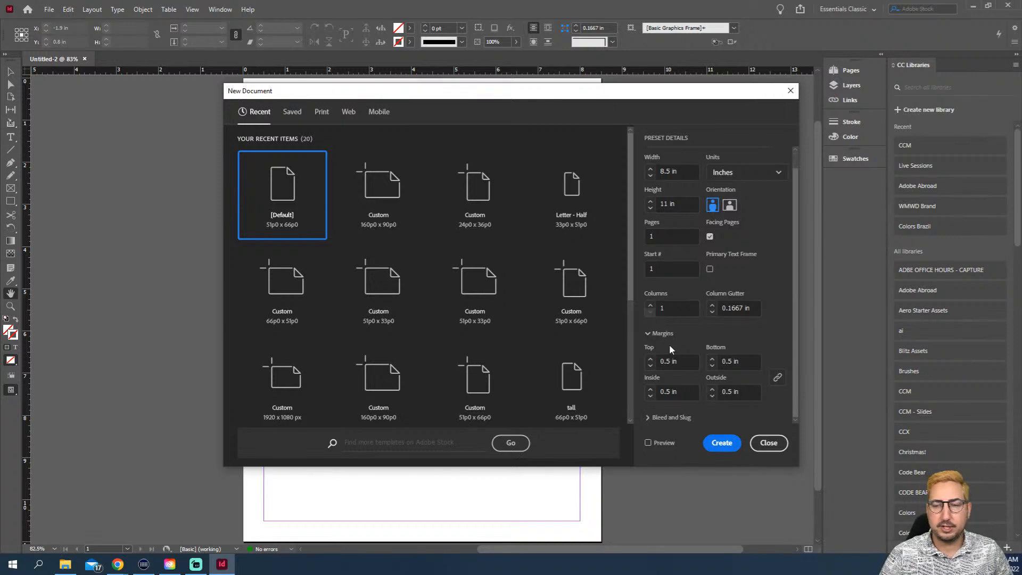
pyautogui.scroll(1, 670, 347)
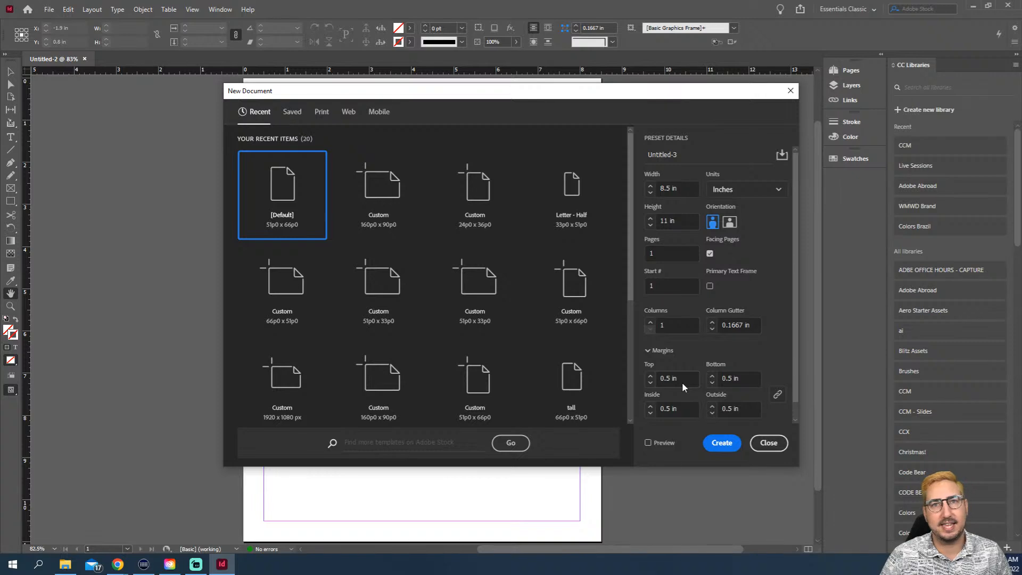
pyautogui.click(769, 443)
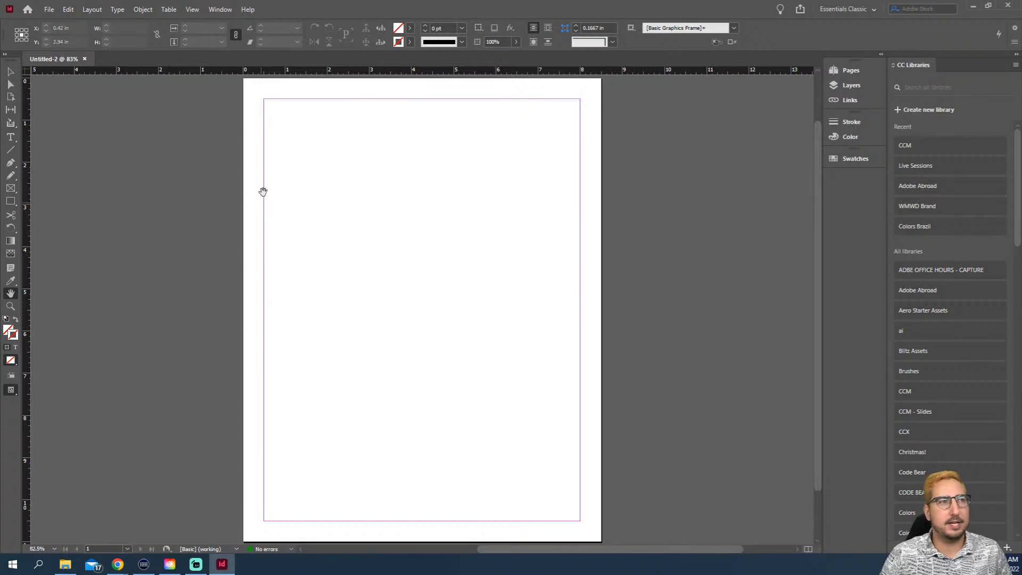
# Draw a rectangle about 8.5 in wide and 2.06 in high across the top of the page and select it
pyautogui.click(10, 202)
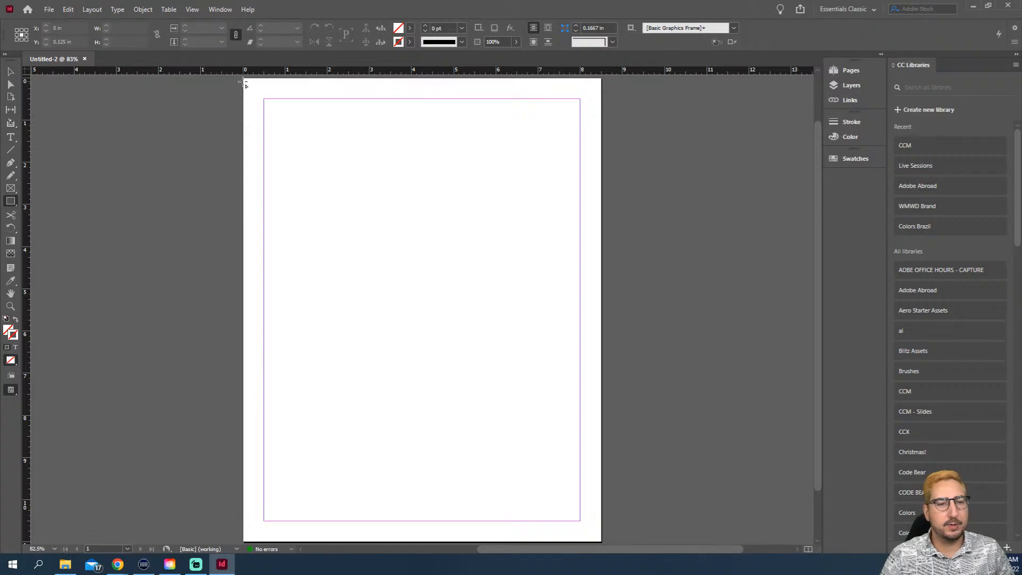
pyautogui.moveTo(243, 79); pyautogui.dragTo(602, 165)
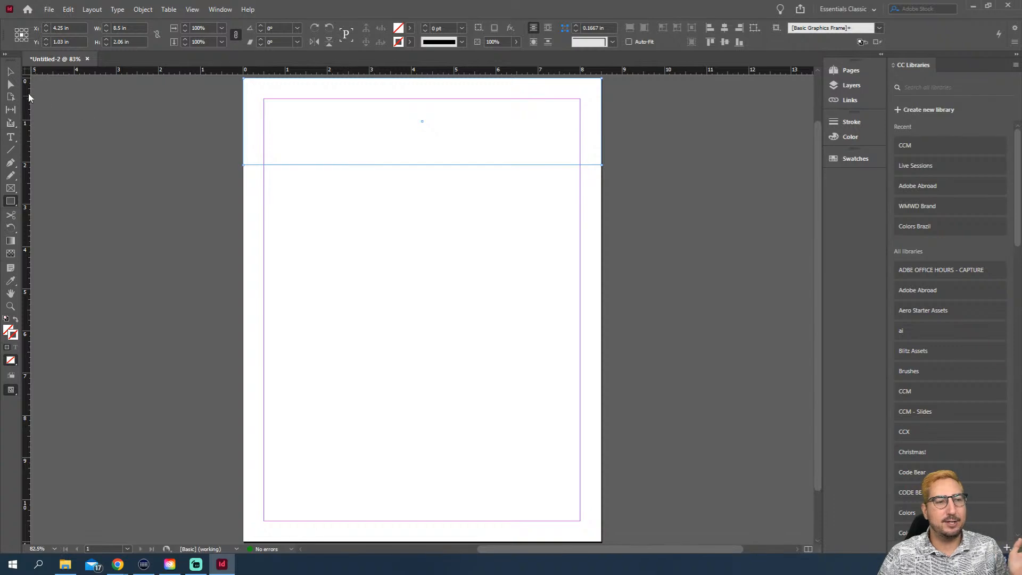
pyautogui.click(10, 72)
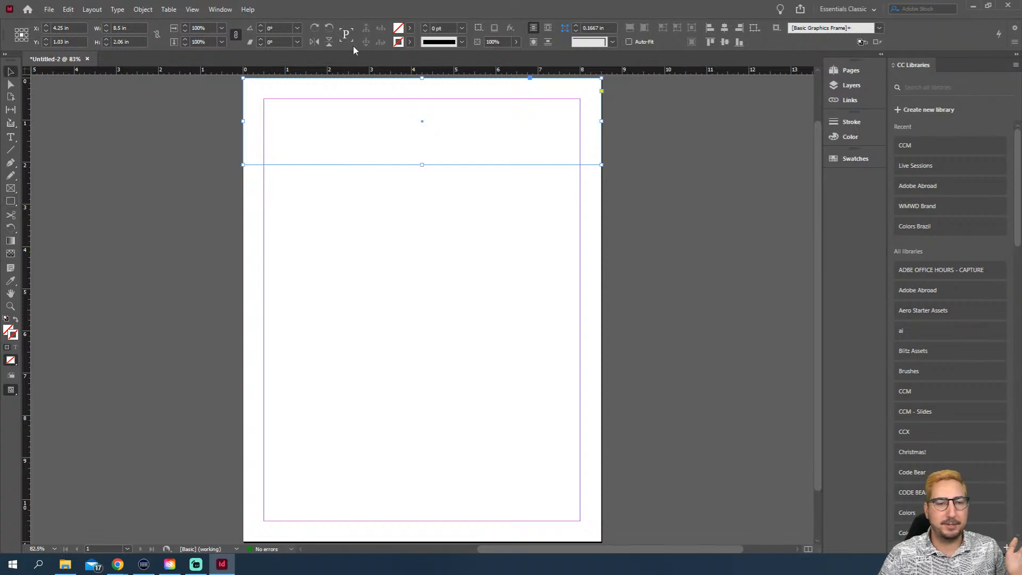
pyautogui.click(310, 190)
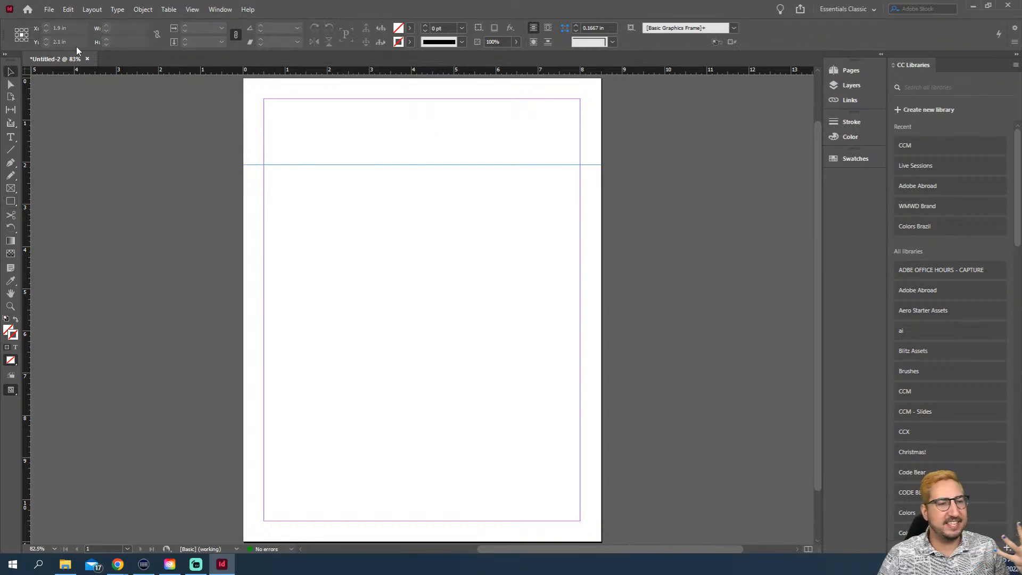
pyautogui.moveTo(490, 219); pyautogui.dragTo(385, 136)
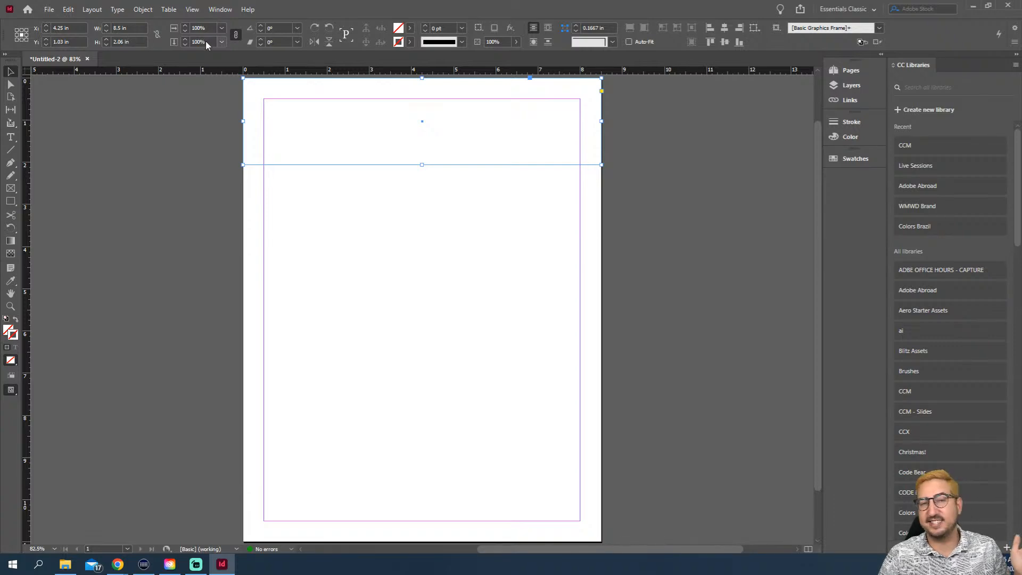
# Look through the fill swatches available for the selected rectangle without applying one
pyautogui.click(411, 28)
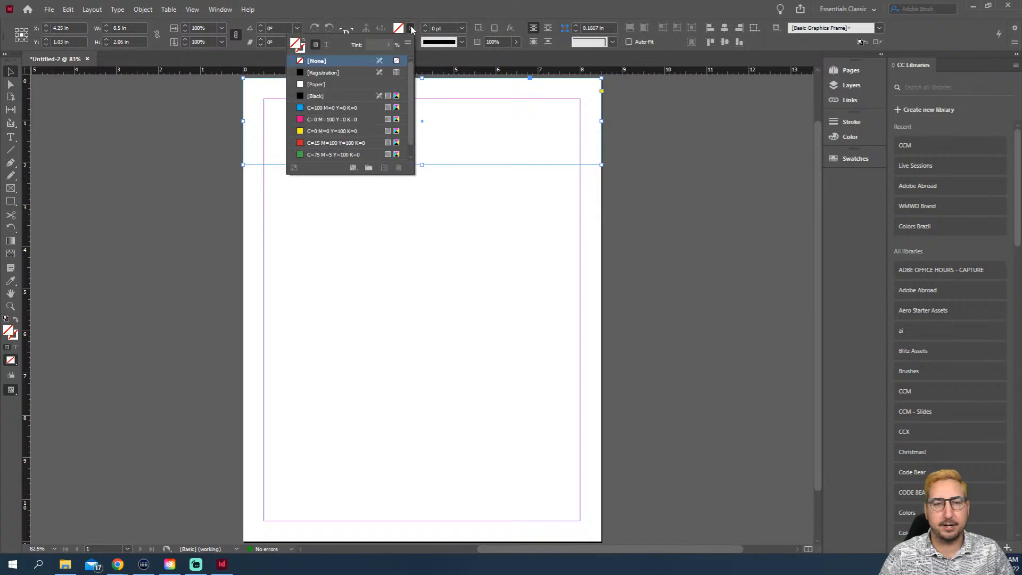
pyautogui.scroll(-1, 347, 102)
pyautogui.scroll(1, 347, 102)
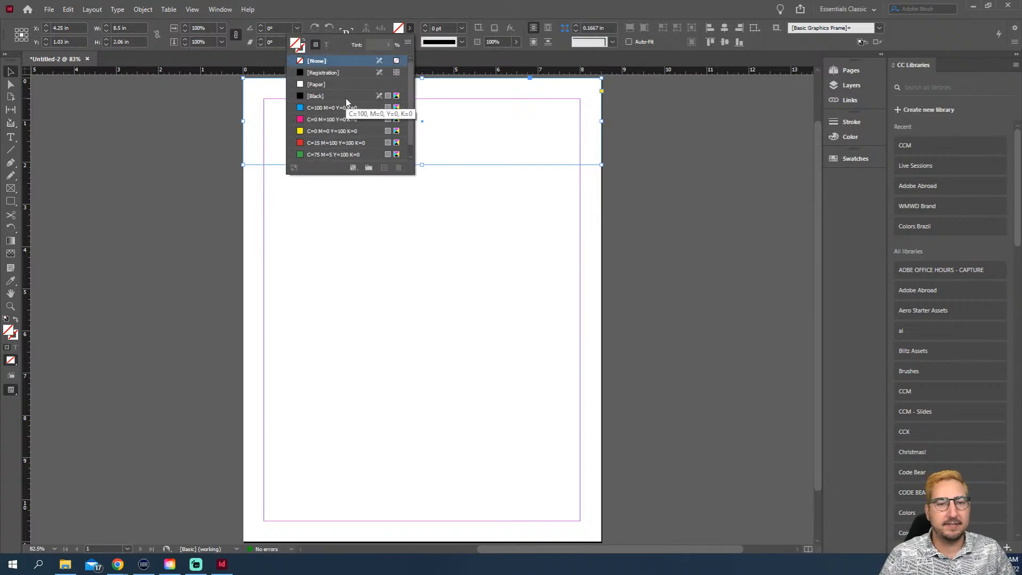
pyautogui.scroll(-1, 347, 102)
pyautogui.click(410, 28)
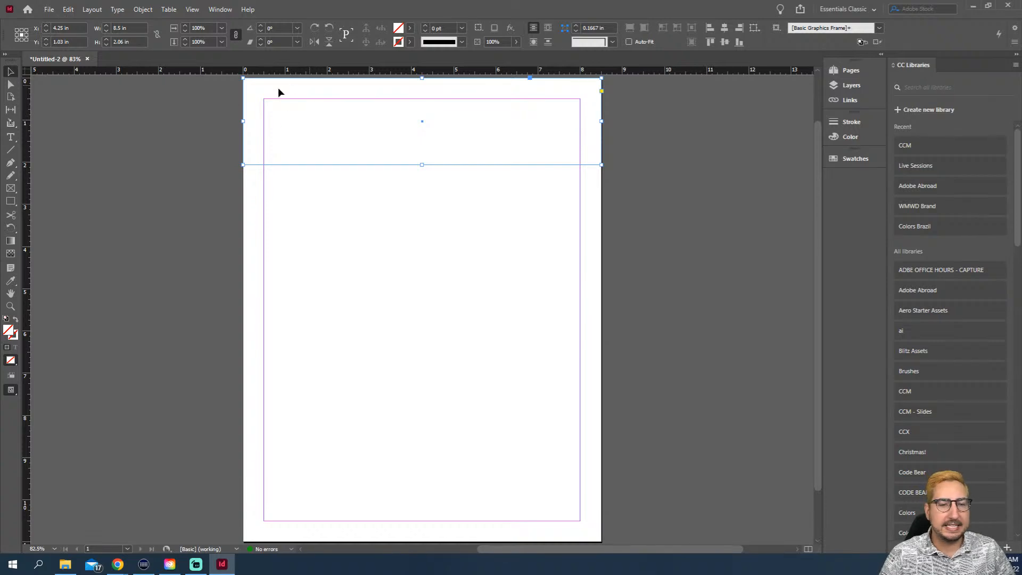
# Fill the header rectangle with the blue colour #3ba5c7 and deselect it
pyautogui.doubleClick(8, 333)
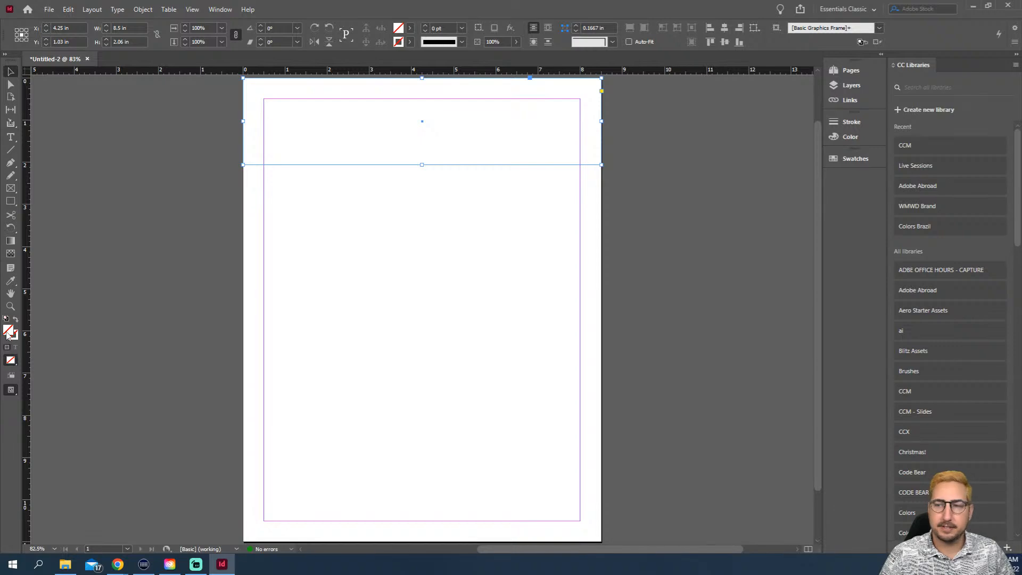
pyautogui.click(474, 266)
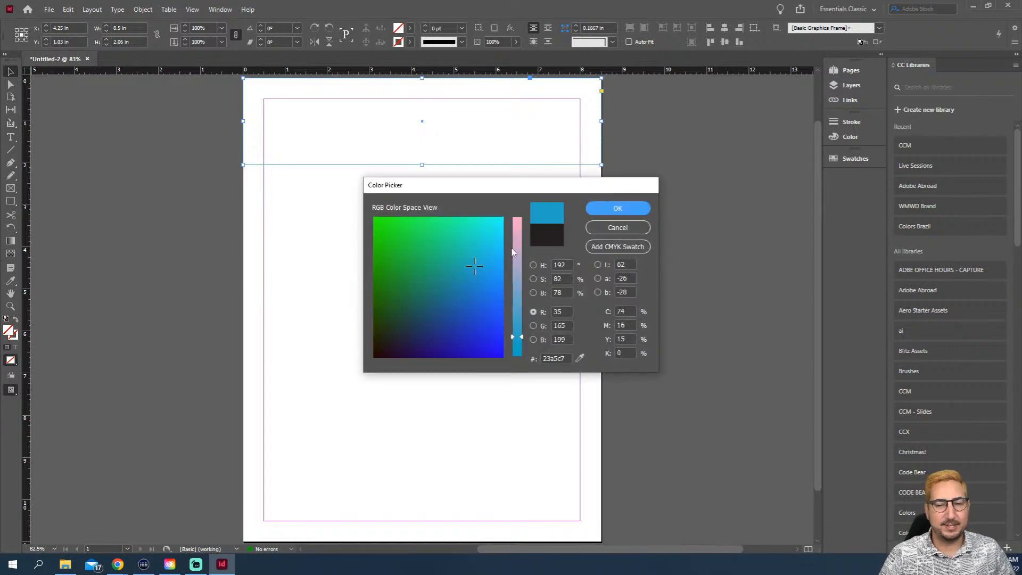
pyautogui.click(517, 277)
pyautogui.moveTo(517, 282); pyautogui.dragTo(514, 324)
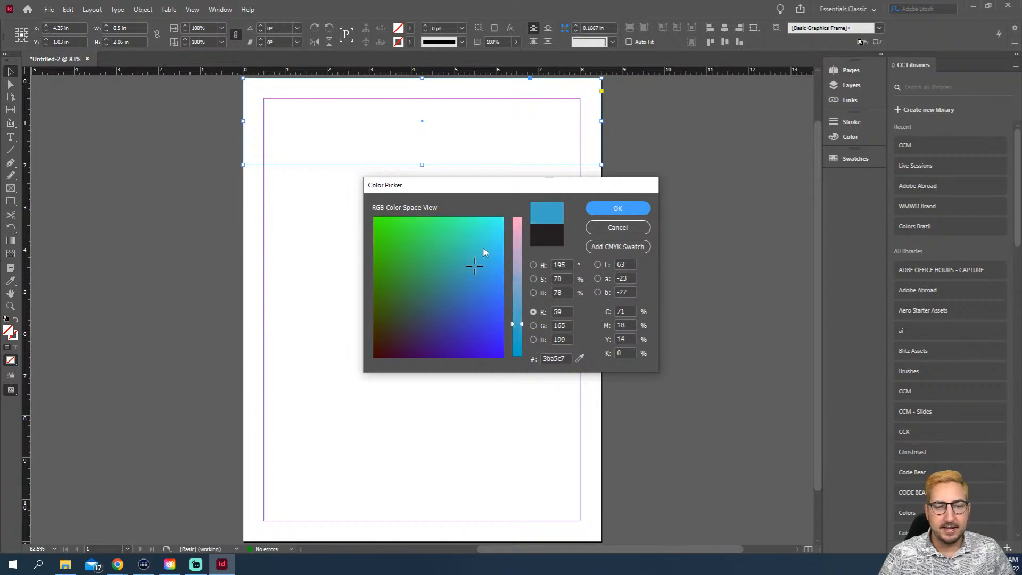
pyautogui.click(642, 212)
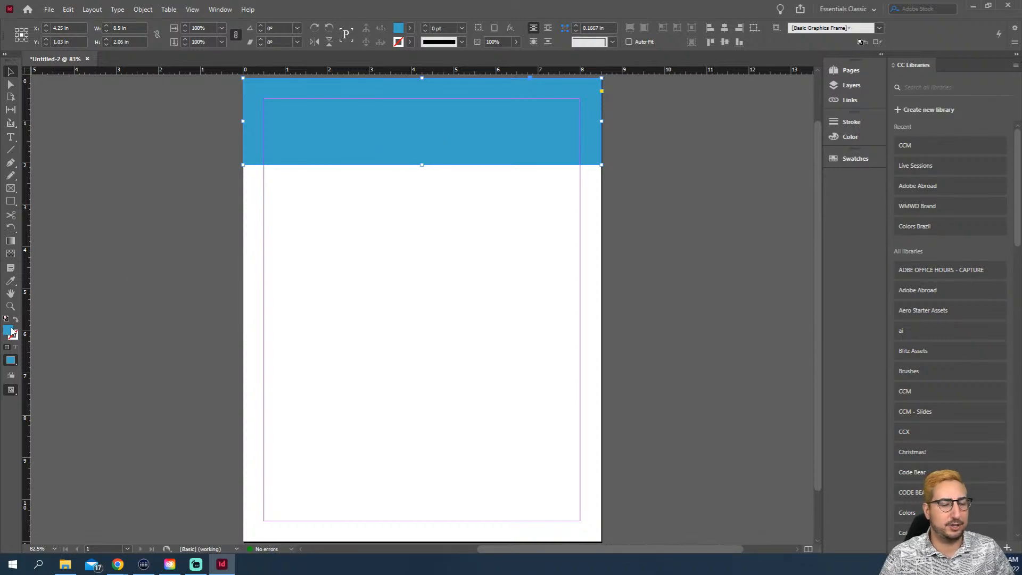
pyautogui.click(389, 262)
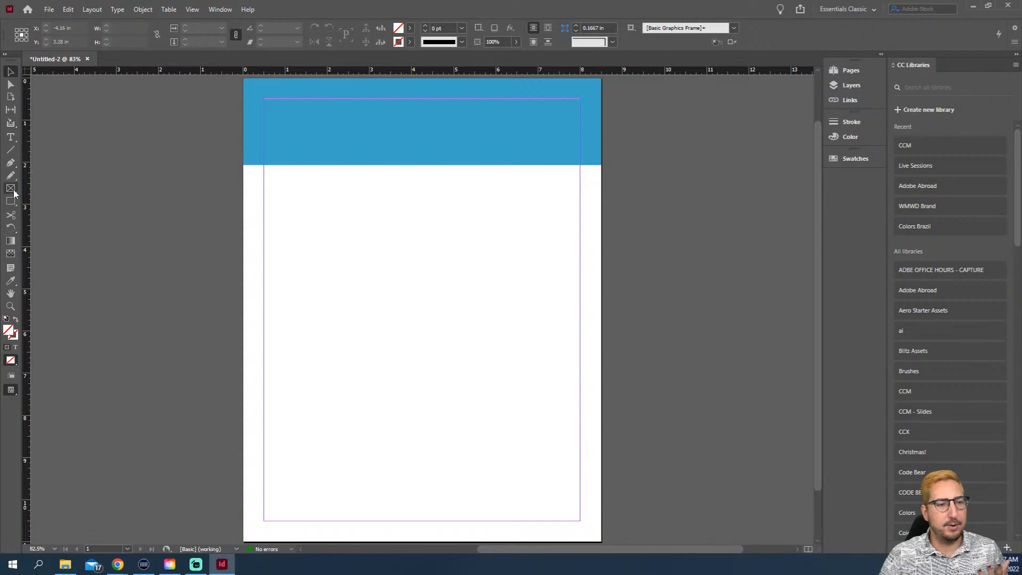
# Draw a rectangular frame about 3.02 in wide and 3.66 in high below the header at the page's left edge, and place Summer2.jpeg in it
pyautogui.click(13, 190)
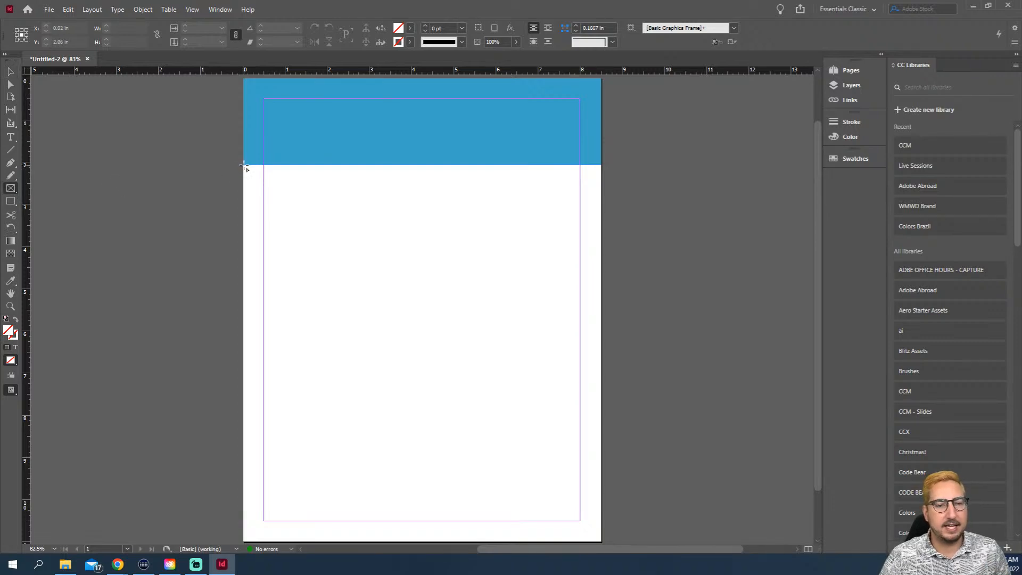
pyautogui.moveTo(244, 165); pyautogui.dragTo(370, 319)
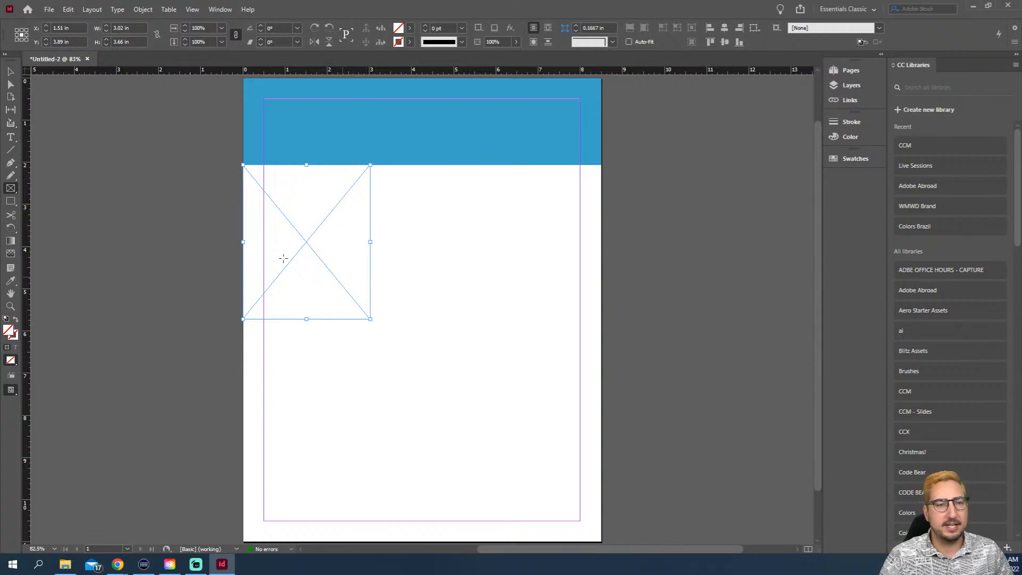
pyautogui.click(141, 9)
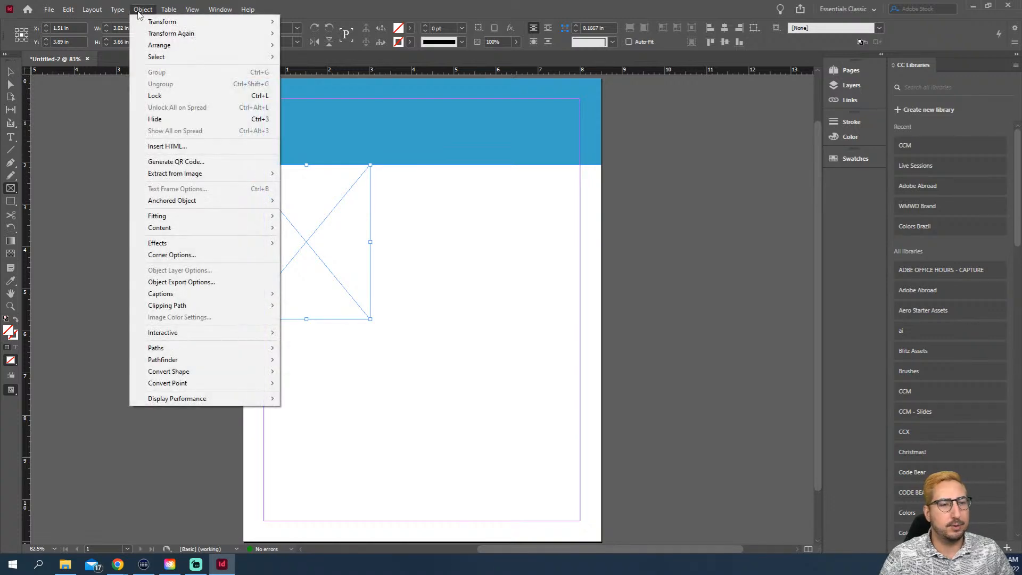
pyautogui.moveTo(49, 10)
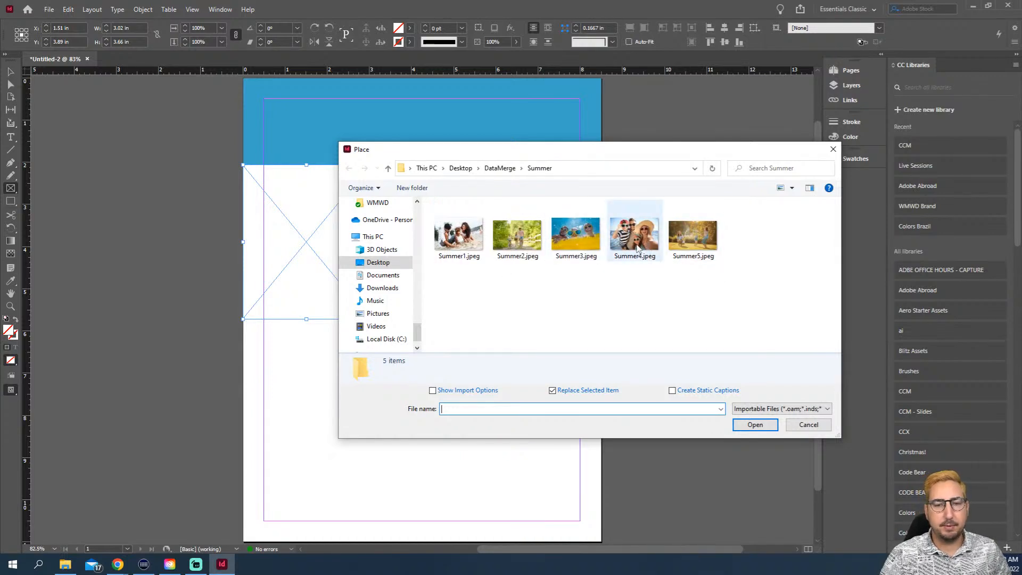
pyautogui.click(537, 241)
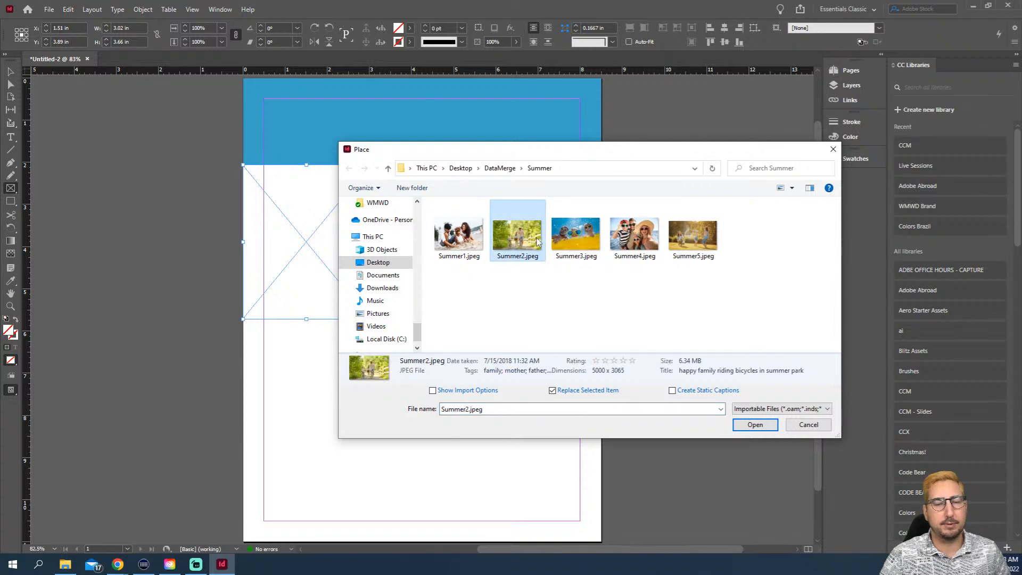
pyautogui.click(757, 426)
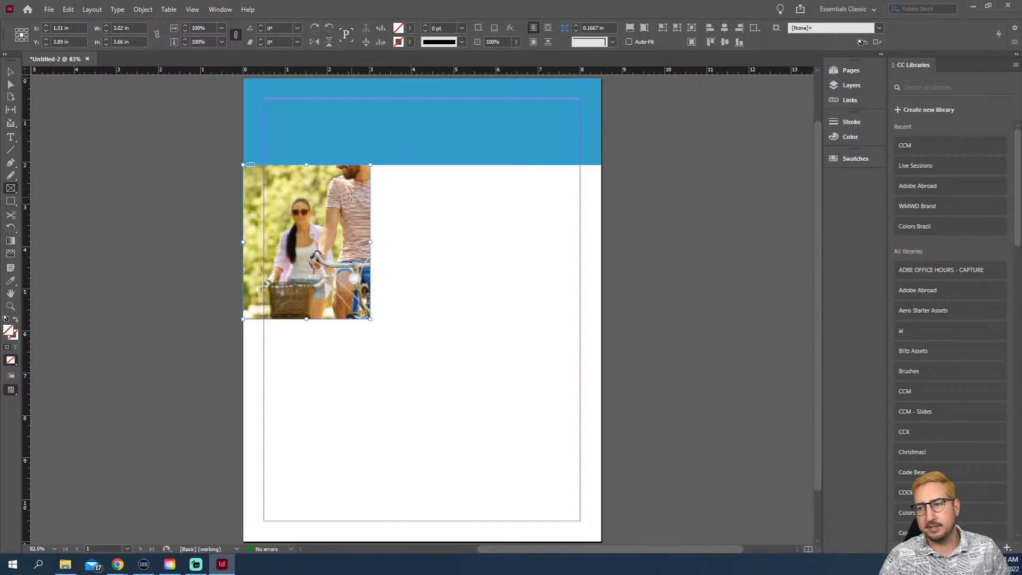
# Apply Content-Aware Fit to the placed bicycle photo in its frame
pyautogui.press('z')
pyautogui.click(415, 223)
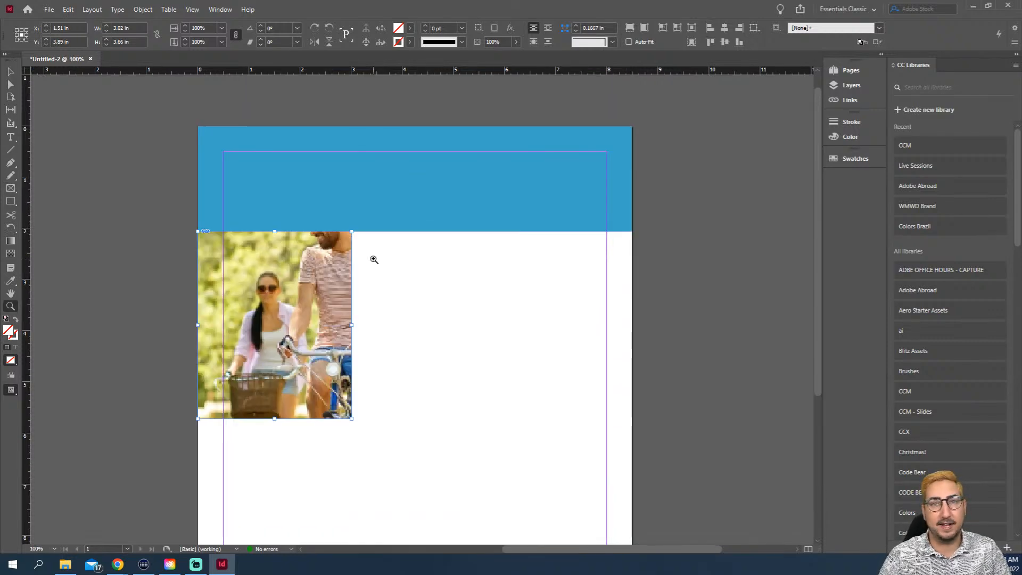
pyautogui.press('v')
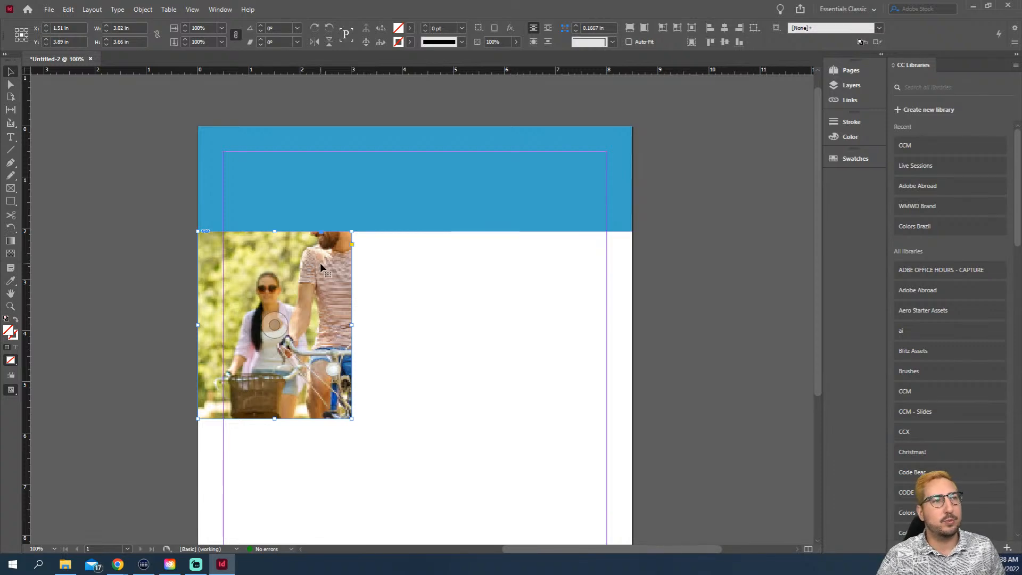
pyautogui.rightClick(322, 258)
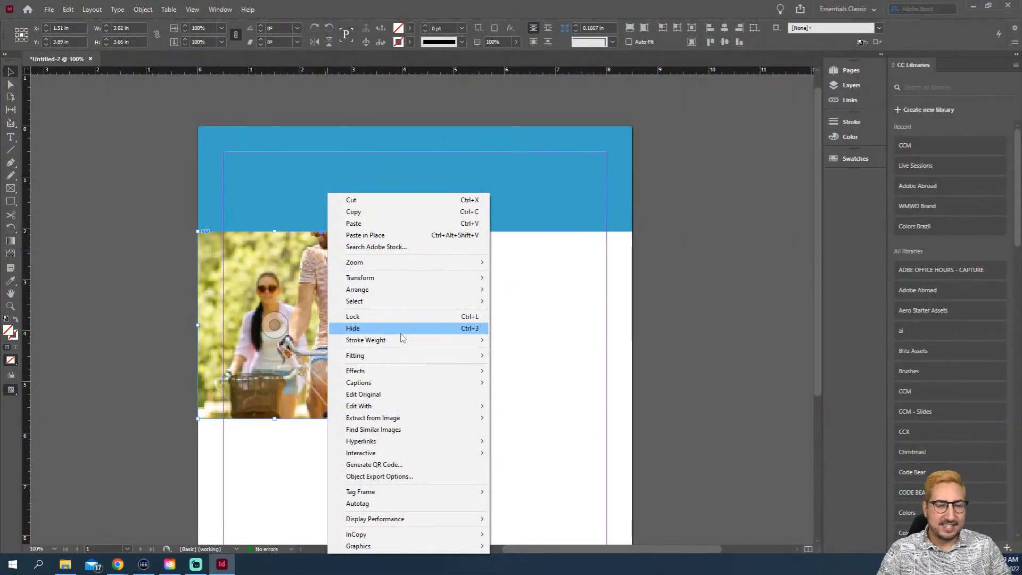
pyautogui.moveTo(409, 361)
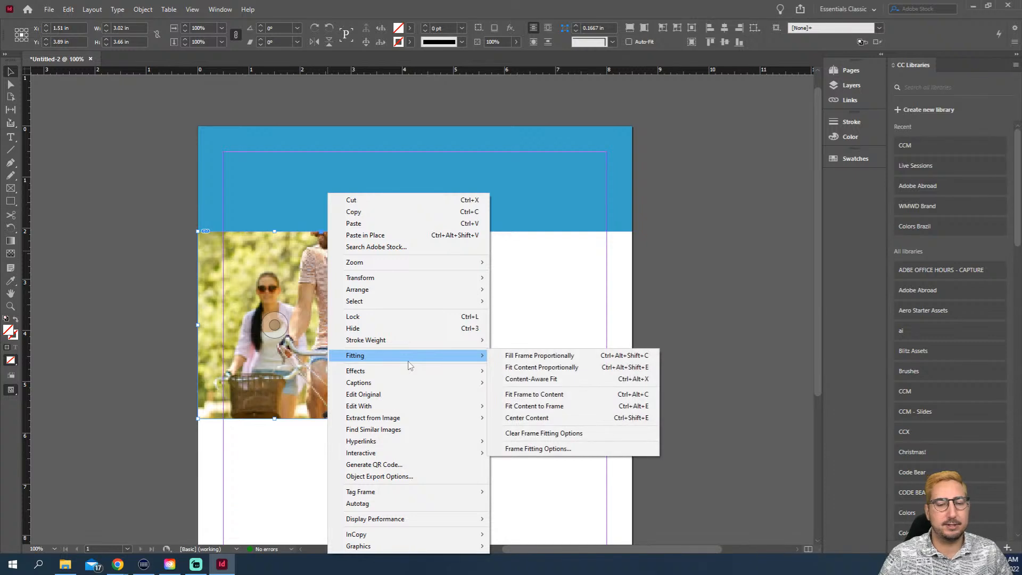
pyautogui.click(558, 382)
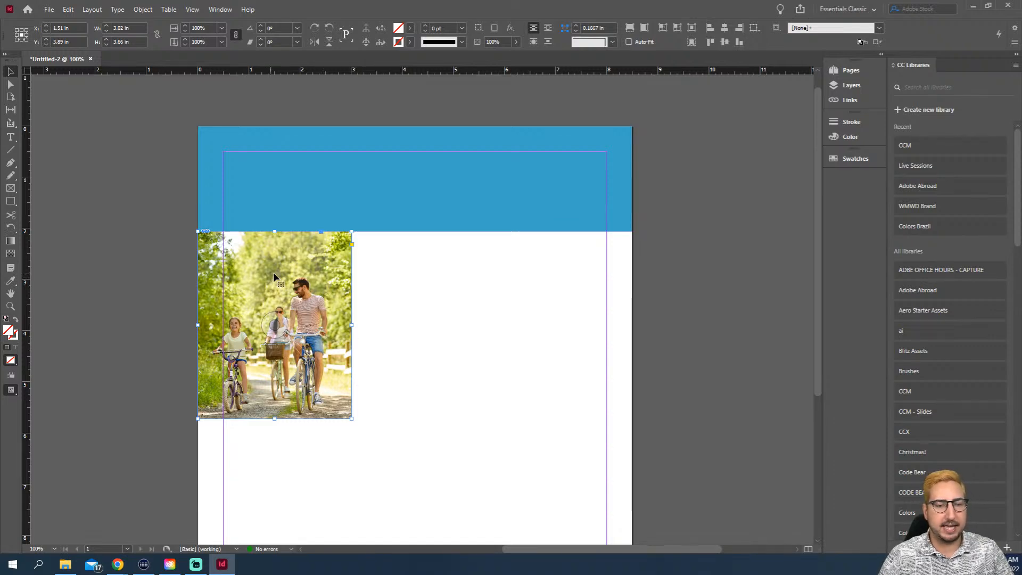
# Try moving the photo frame away from the page edge and header, and undo the move
pyautogui.moveTo(273, 276); pyautogui.dragTo(333, 298)
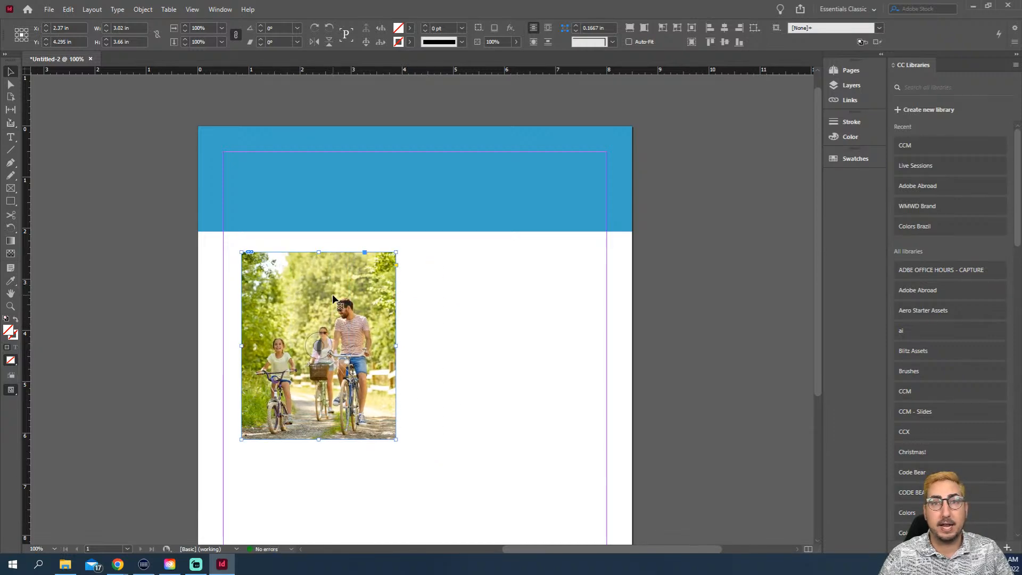
pyautogui.hotkey('ctrl', 'z')
pyautogui.hotkey('ctrl', 'z')
pyautogui.hotkey('ctrl', 'z')
pyautogui.hotkey('ctrl', 'z')
pyautogui.hotkey('ctrl', 'z')
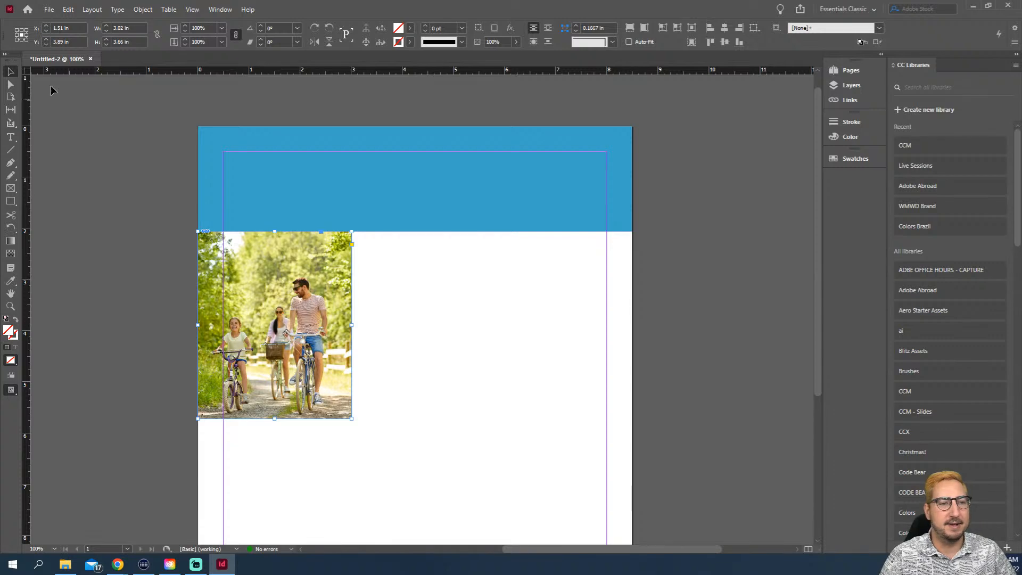
# Enlarge the photo inside its frame to about 7.83 x 4.8 in without resizing the frame, reposition it to show the man, and deselect it
pyautogui.click(10, 85)
pyautogui.click(242, 254)
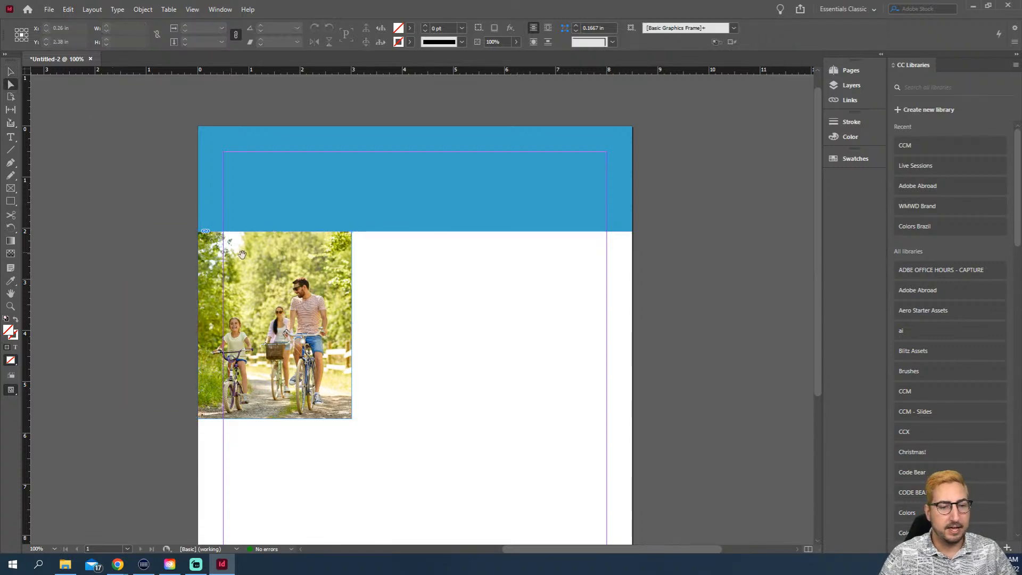
pyautogui.click(243, 255)
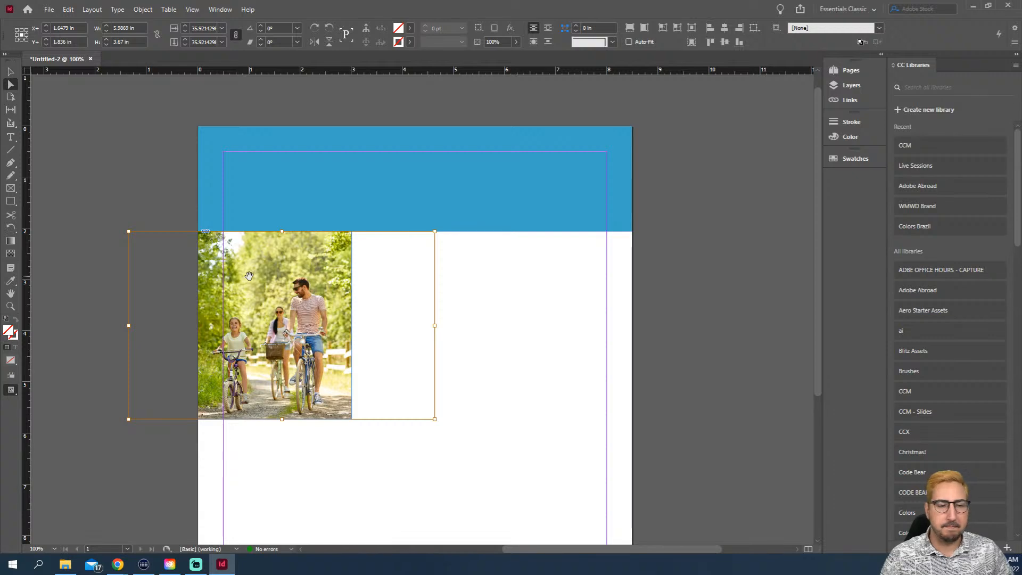
pyautogui.moveTo(249, 276)
pyautogui.mouseDown()
pyautogui.moveTo(307, 277)
pyautogui.moveTo(319, 327)
pyautogui.moveTo(269, 277)
pyautogui.moveTo(277, 280)
pyautogui.moveTo(249, 283)
pyautogui.mouseUp()
pyautogui.click(314, 278)
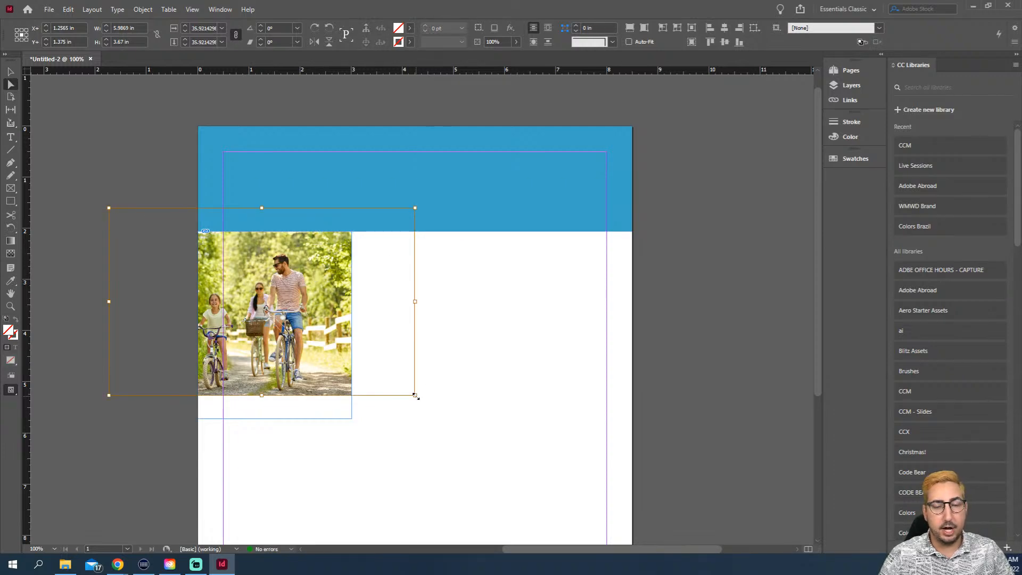
pyautogui.moveTo(416, 397); pyautogui.dragTo(509, 453)
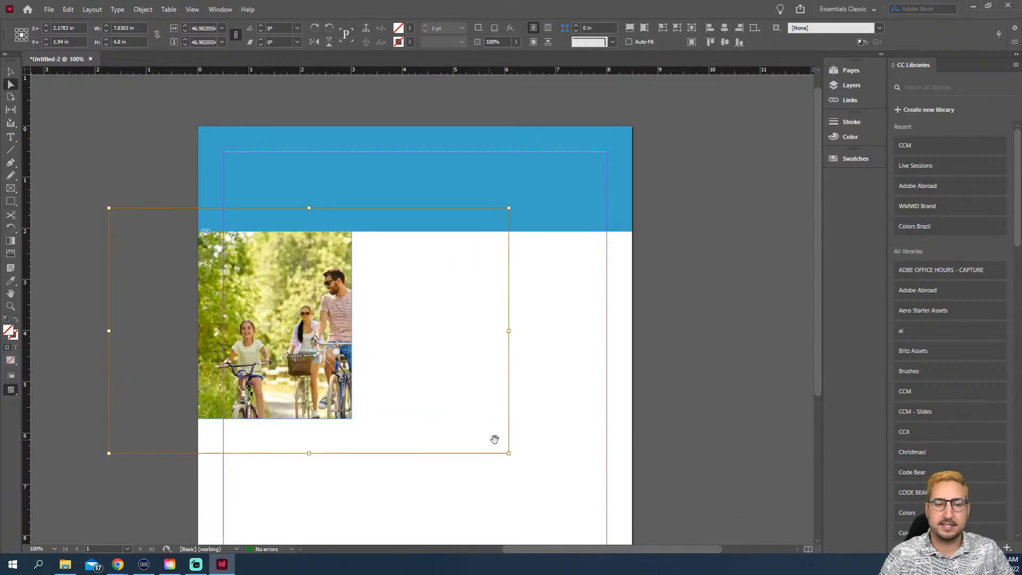
pyautogui.moveTo(313, 313); pyautogui.dragTo(266, 302)
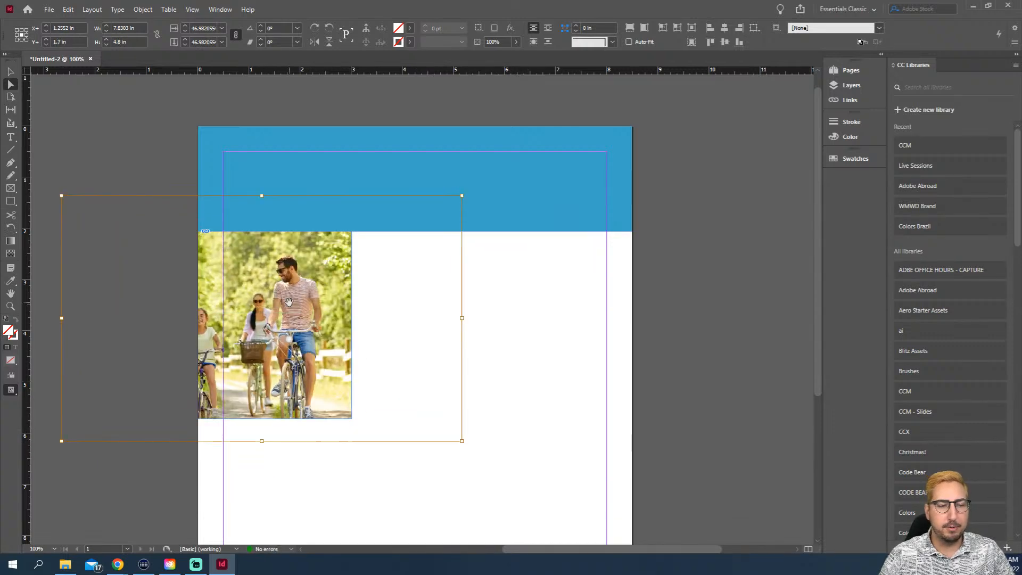
pyautogui.press('v')
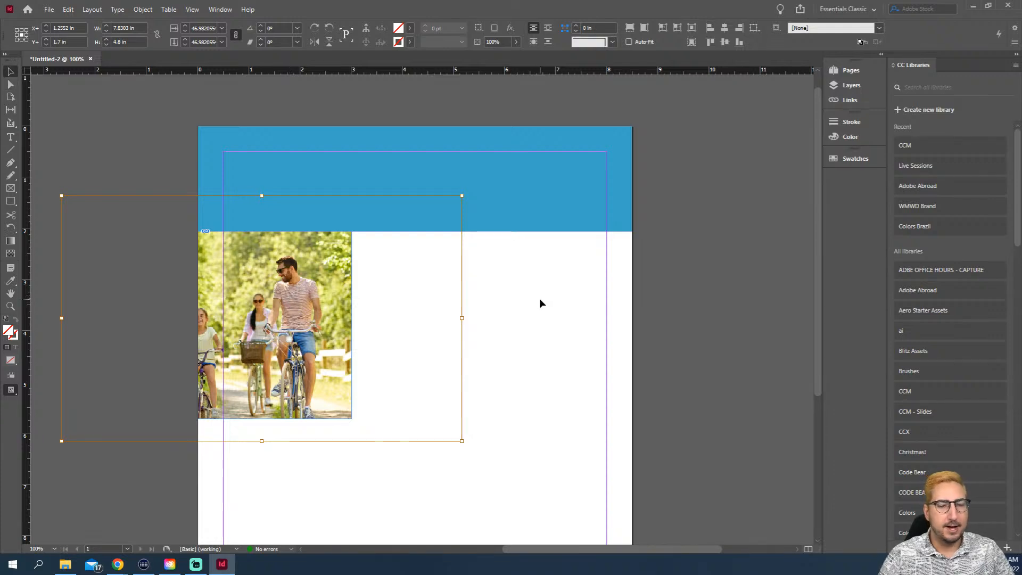
pyautogui.click(539, 298)
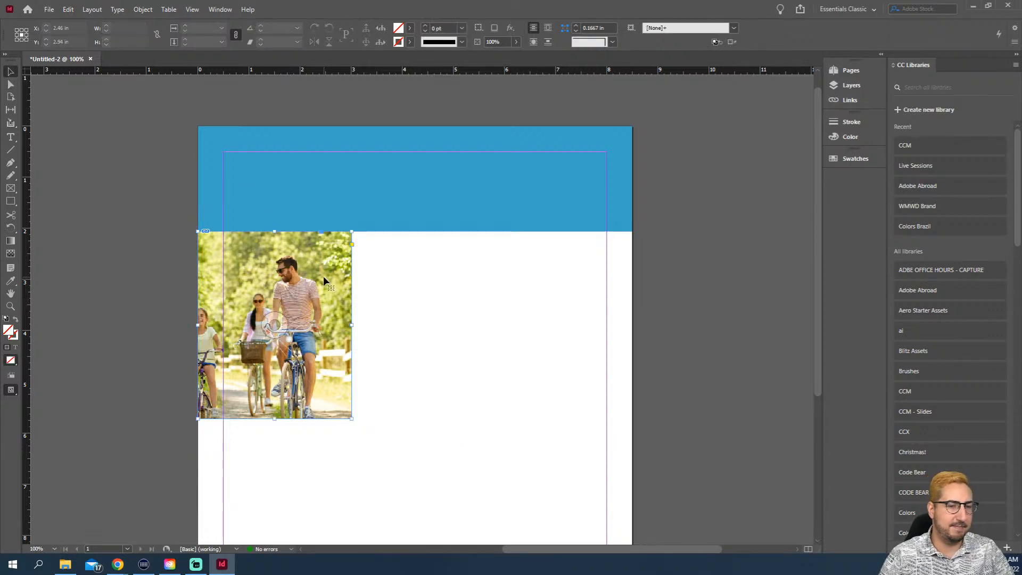
# Refit the bicycle photo to its frame with Content-Aware Fit and deselect it
pyautogui.click(323, 276)
pyautogui.rightClick(292, 263)
pyautogui.moveTo(375, 355)
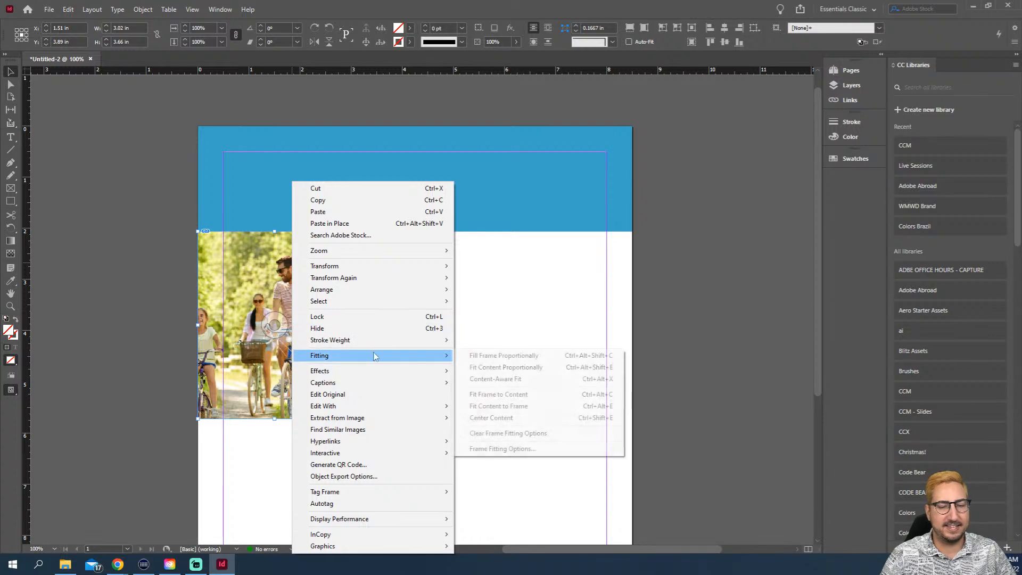
pyautogui.click(523, 379)
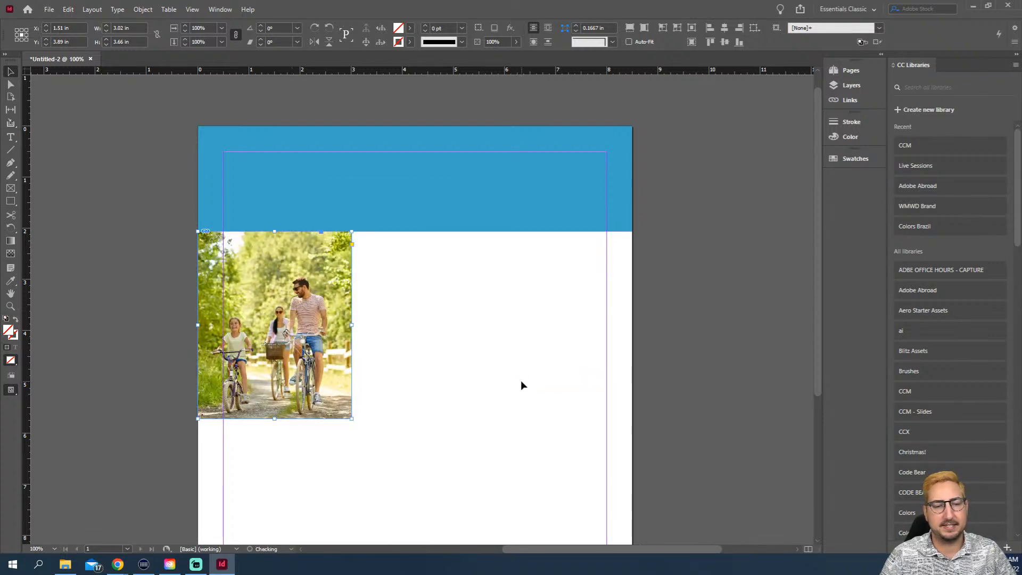
pyautogui.click(519, 348)
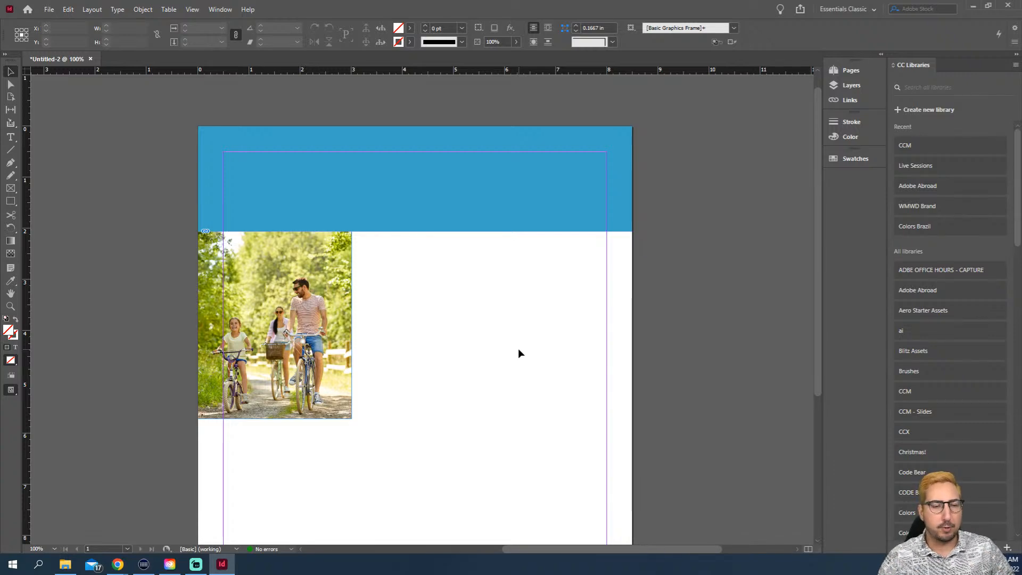
pyautogui.click(10, 190)
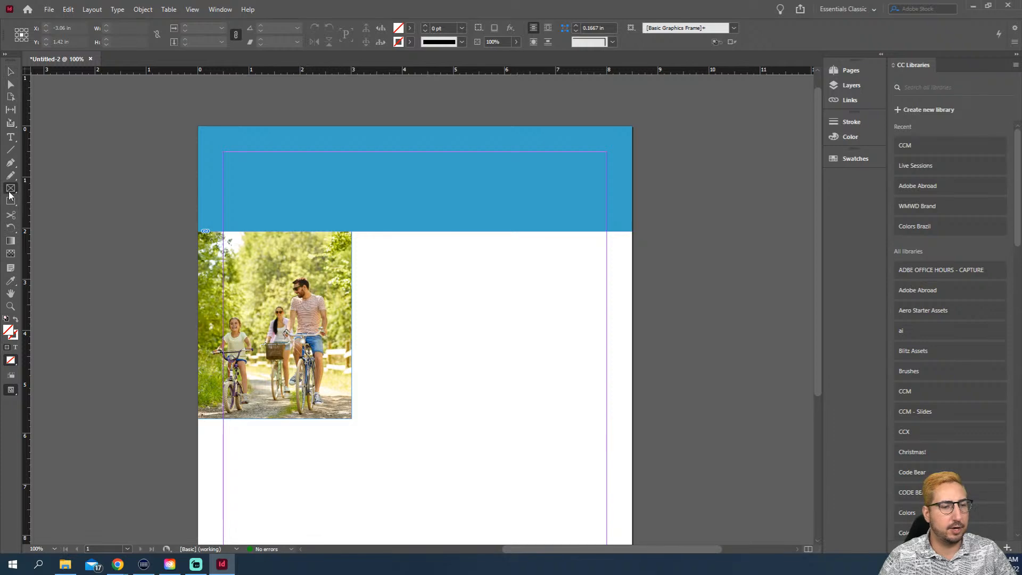
pyautogui.click(8, 205)
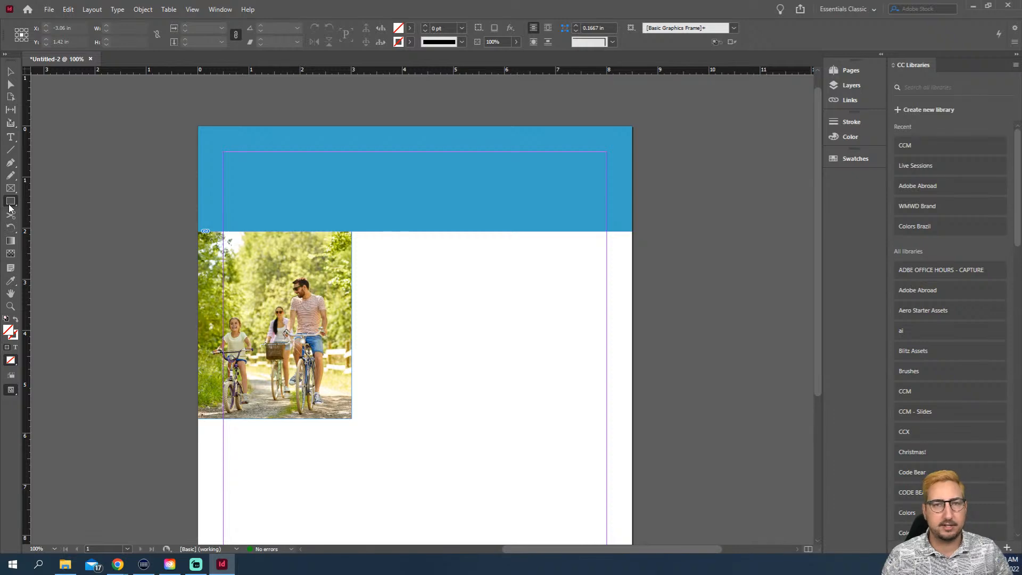
pyautogui.click(547, 394)
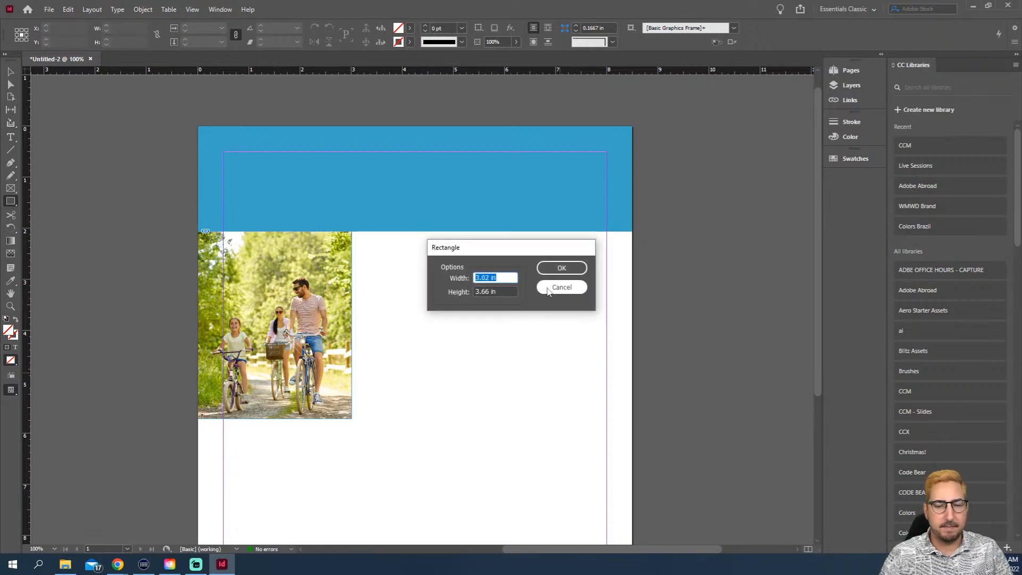
pyautogui.press('Escape')
# Draw a circle of 2.375 in diameter with the Ellipse Tool, tucked into the page's lower-right margin corner
pyautogui.moveTo(532, 379); pyautogui.dragTo(530, 210)
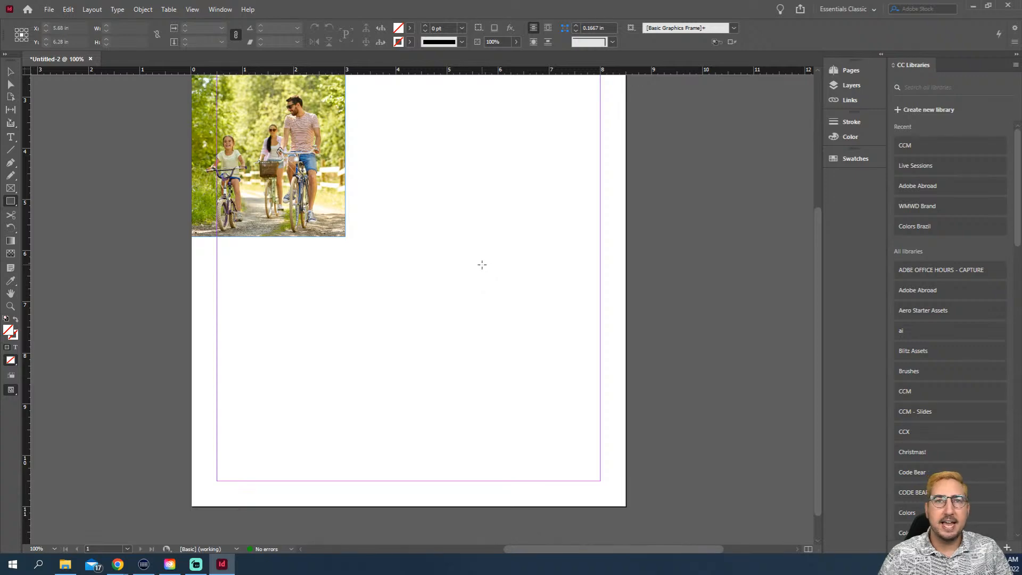
pyautogui.moveTo(501, 244); pyautogui.dragTo(454, 309)
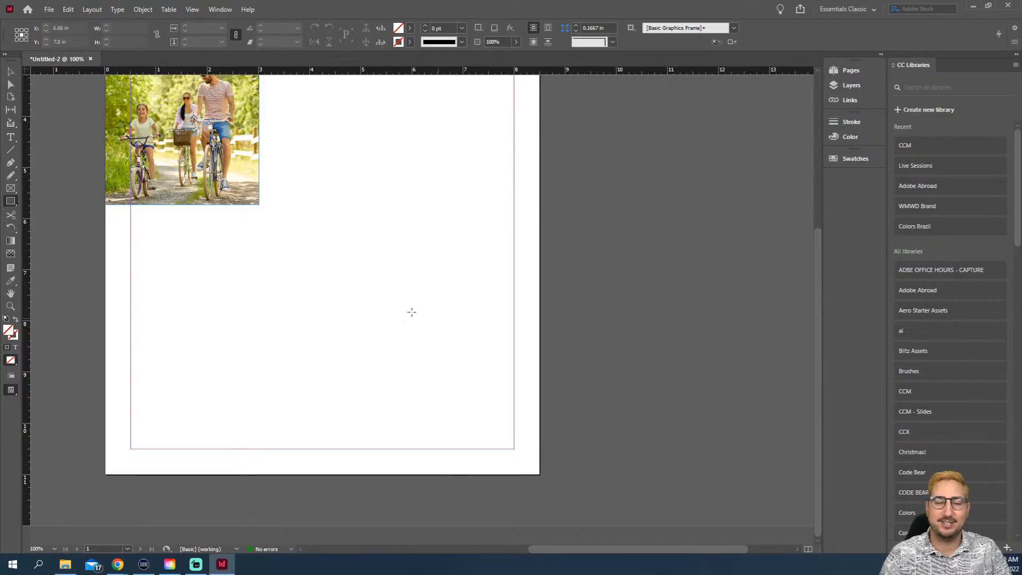
pyautogui.rightClick(12, 201)
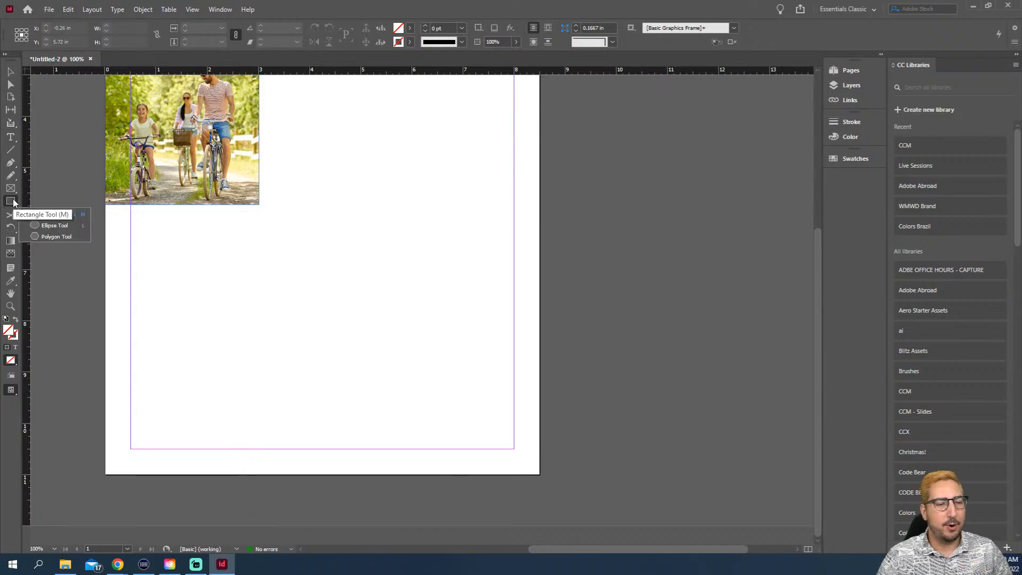
pyautogui.click(53, 225)
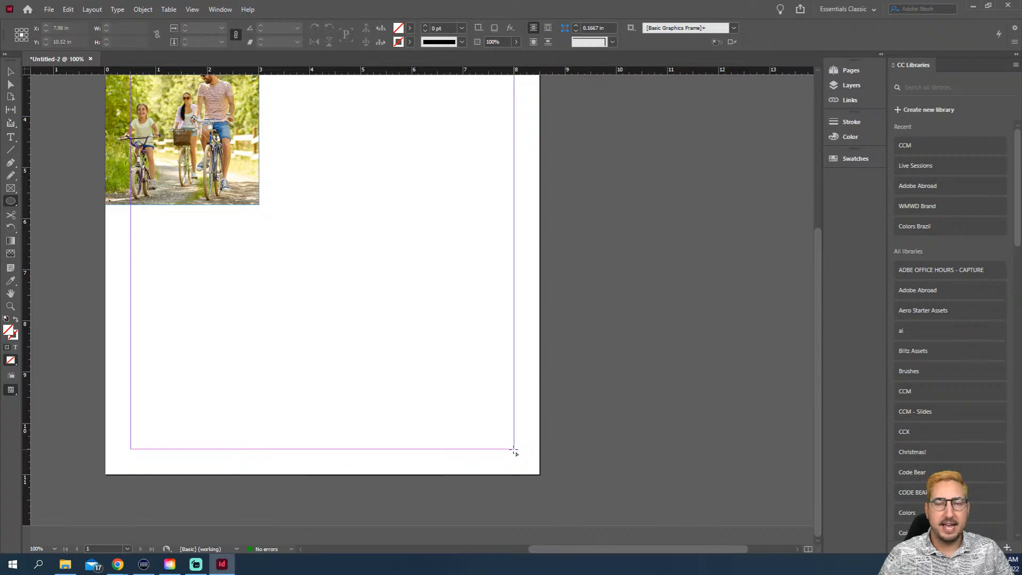
pyautogui.moveTo(513, 450); pyautogui.dragTo(392, 318)
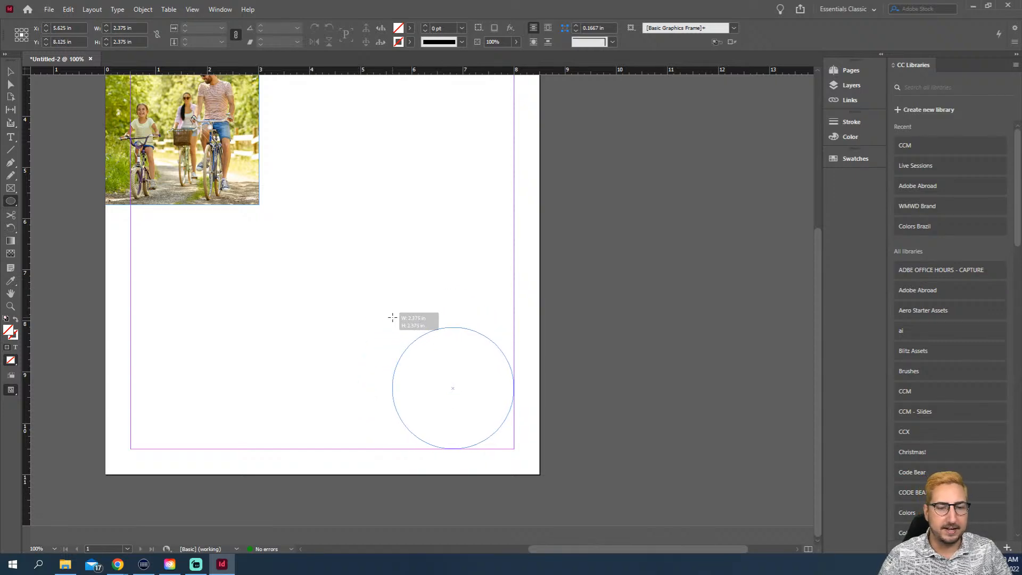
pyautogui.moveTo(392, 318); pyautogui.dragTo(393, 318)
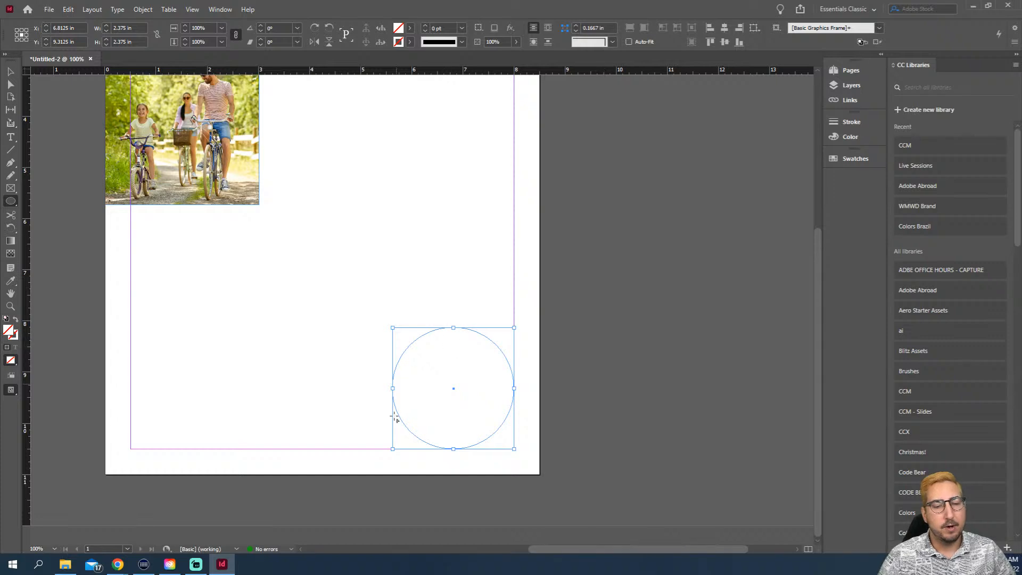
# Search Adobe Stock for "headshot"
pyautogui.click(932, 7)
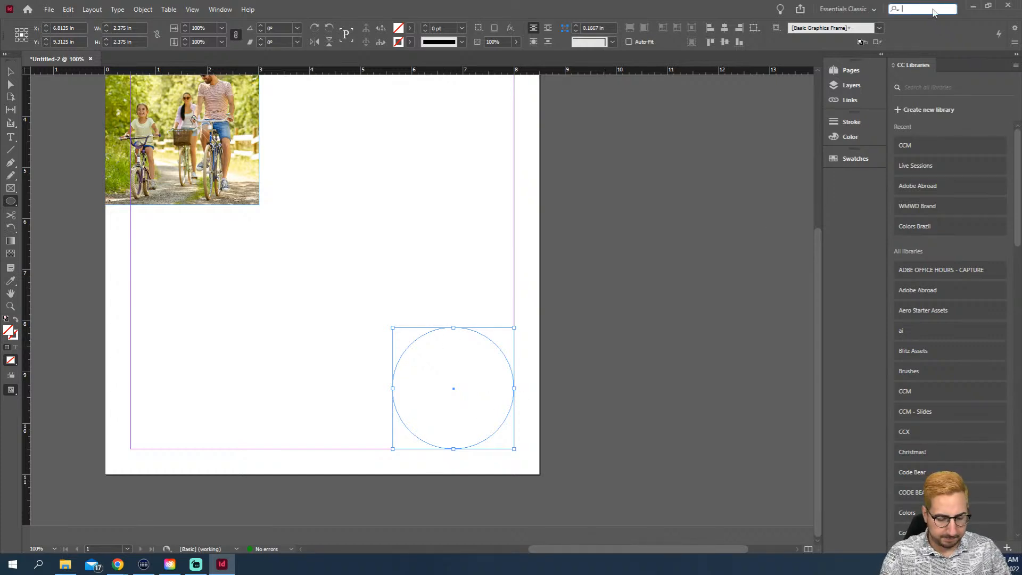
pyautogui.write('headshot')
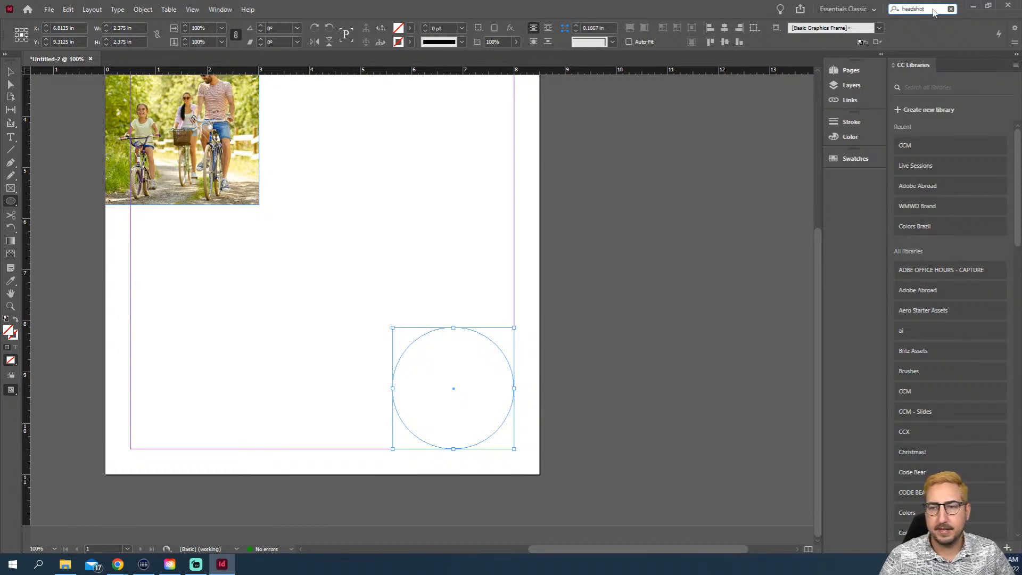
pyautogui.press('Return')
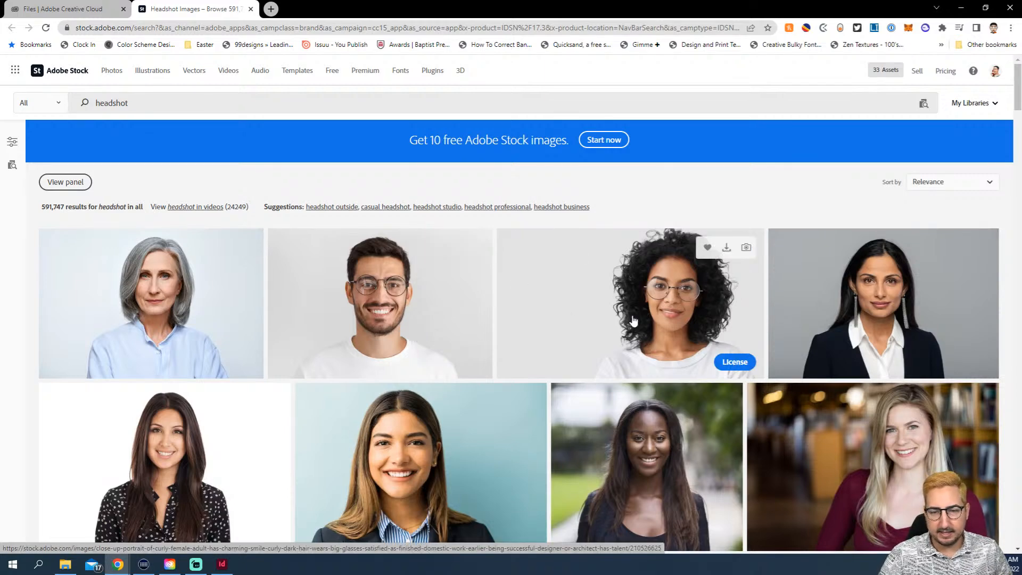
# Browse the stock results and download the preview of the man with glasses and folded arms against a white brick wall
pyautogui.scroll(-2, 633, 320)
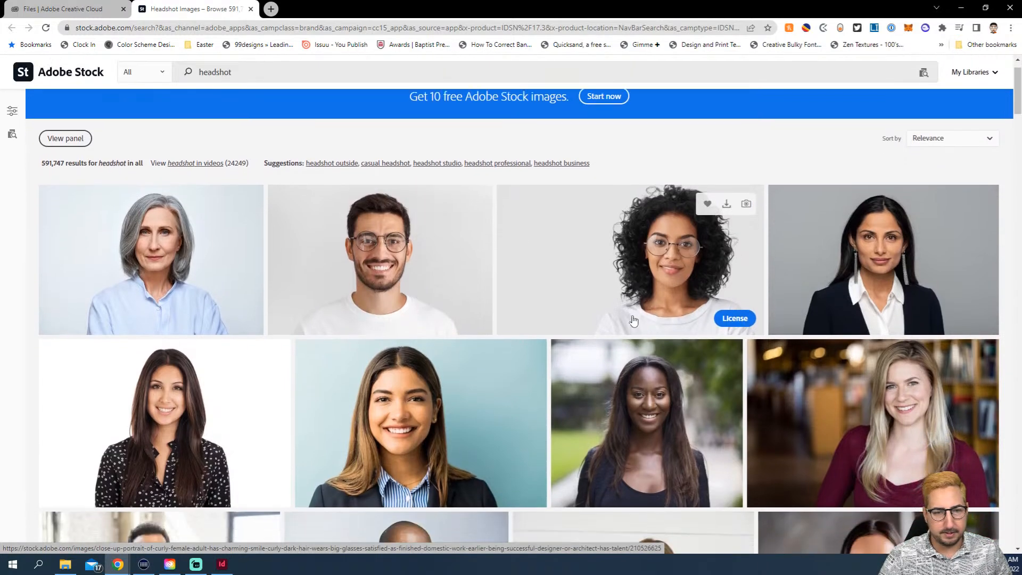
pyautogui.scroll(-1, 633, 320)
pyautogui.scroll(1, 633, 320)
pyautogui.moveTo(443, 192)
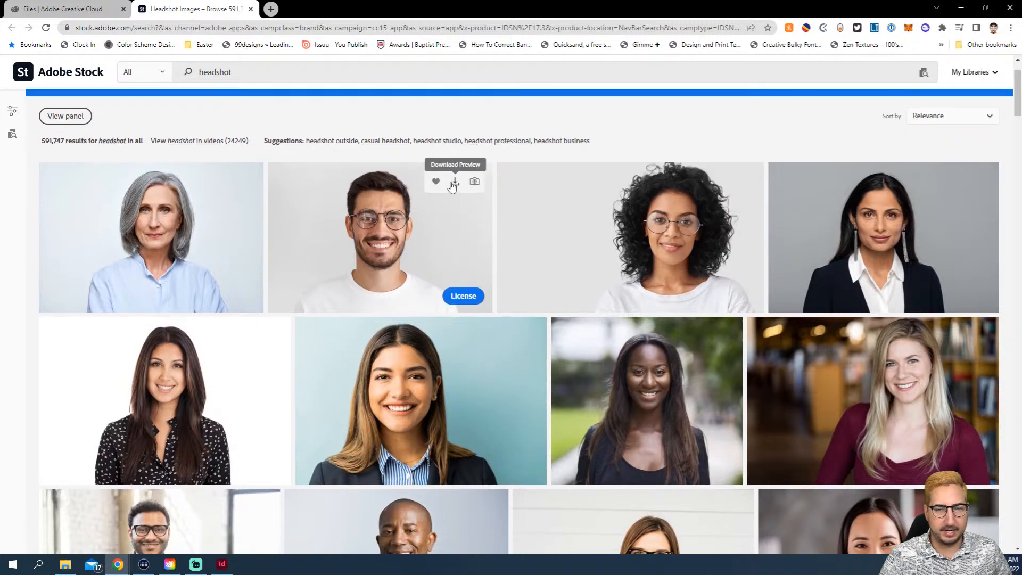
pyautogui.scroll(-3, 299, 231)
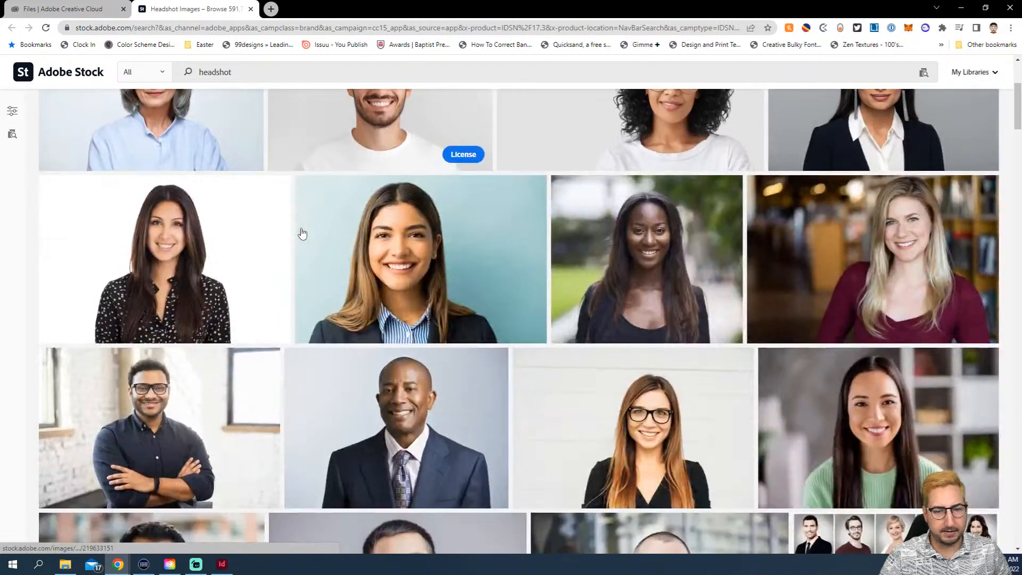
pyautogui.moveTo(206, 385)
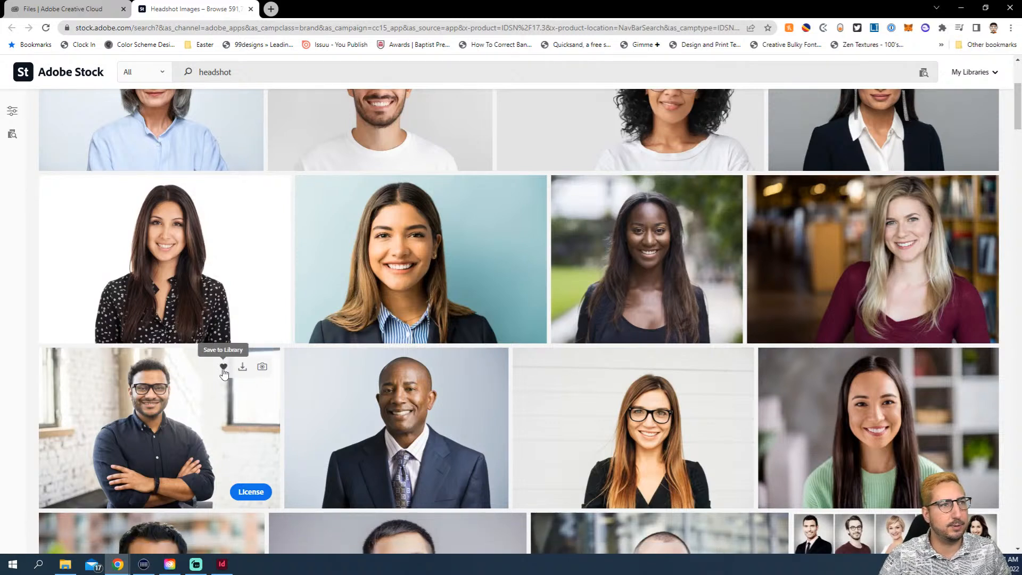
pyautogui.scroll(-2, 223, 372)
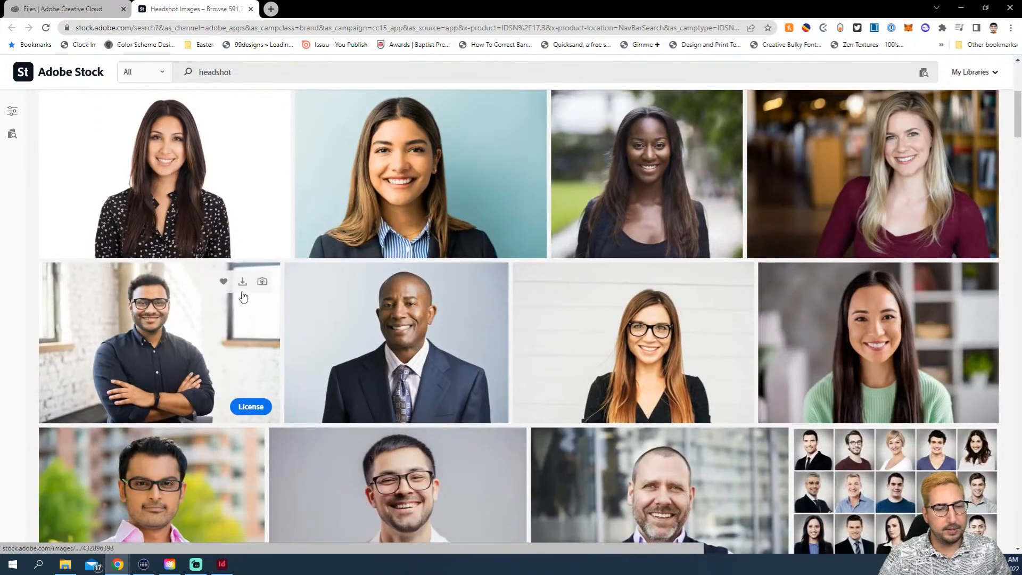
pyautogui.click(243, 282)
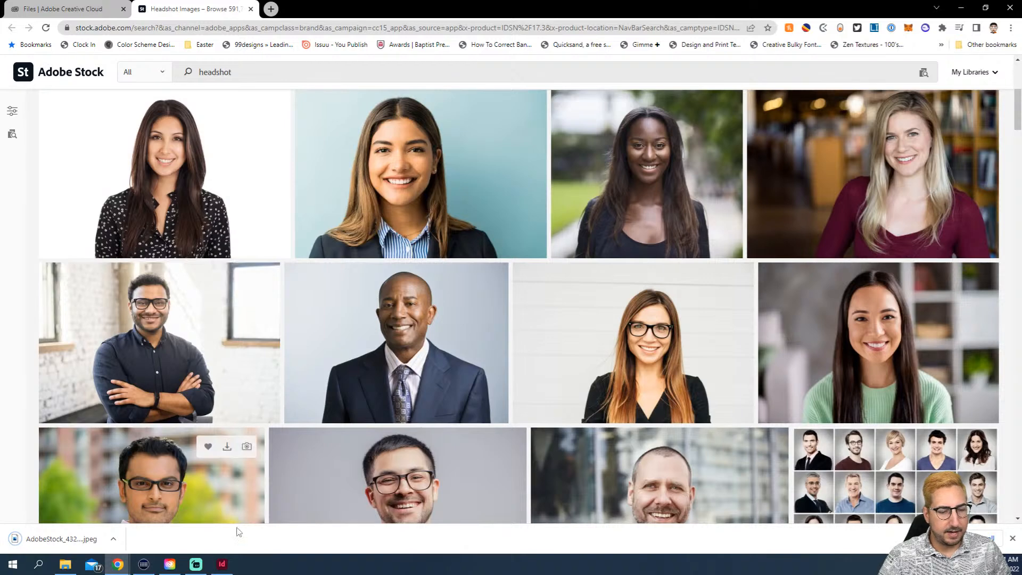
# Switch back to InDesign and place AdobeStock_432896398_Preview.jpeg from the Downloads folder into the circle
pyautogui.click(232, 568)
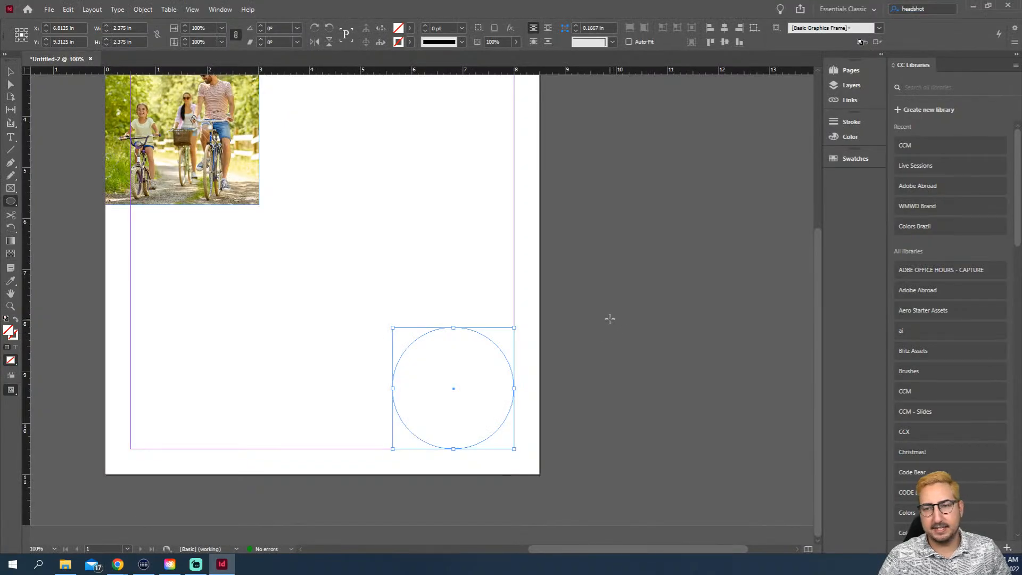
pyautogui.click(896, 12)
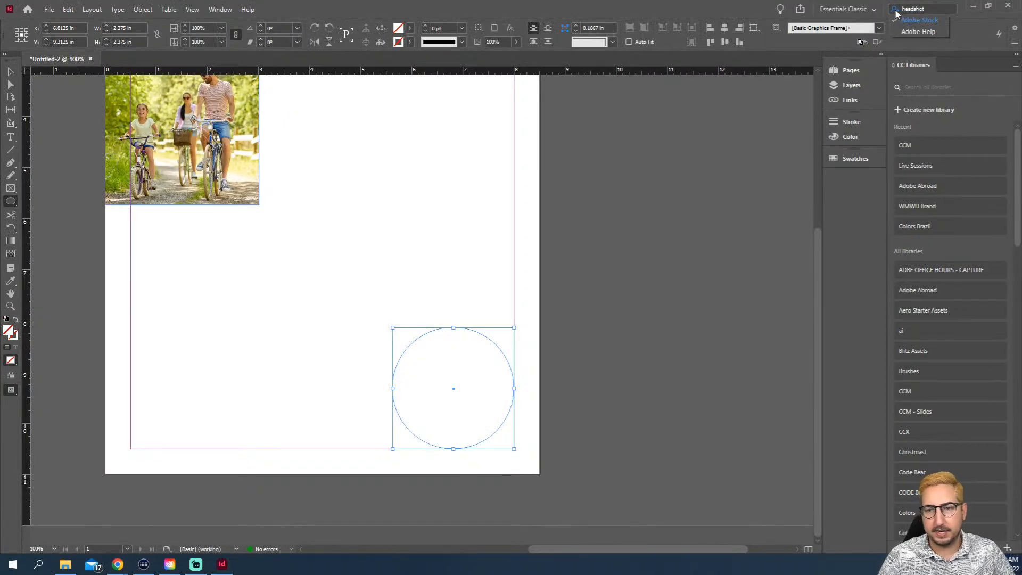
pyautogui.press('Escape')
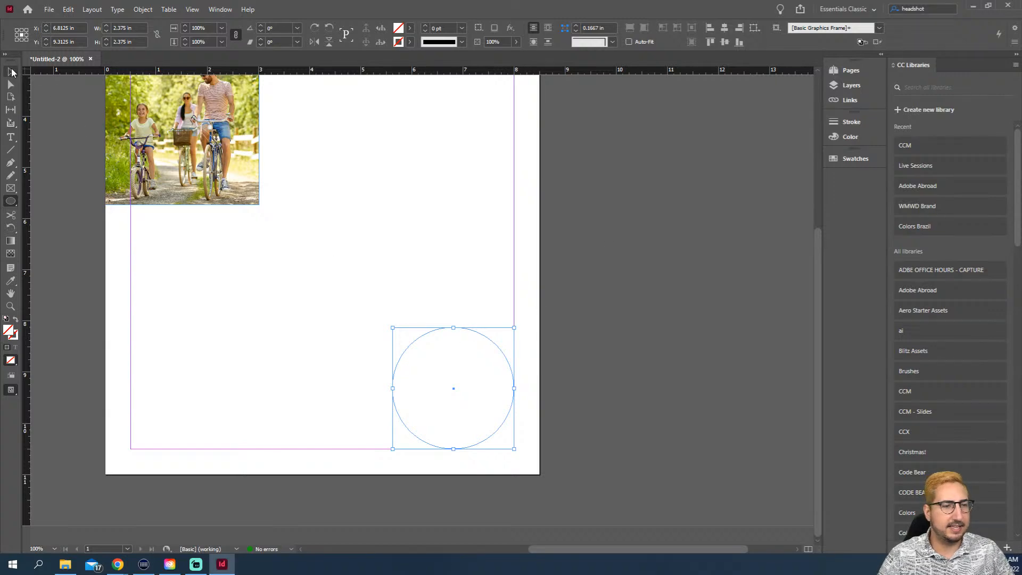
pyautogui.press('v')
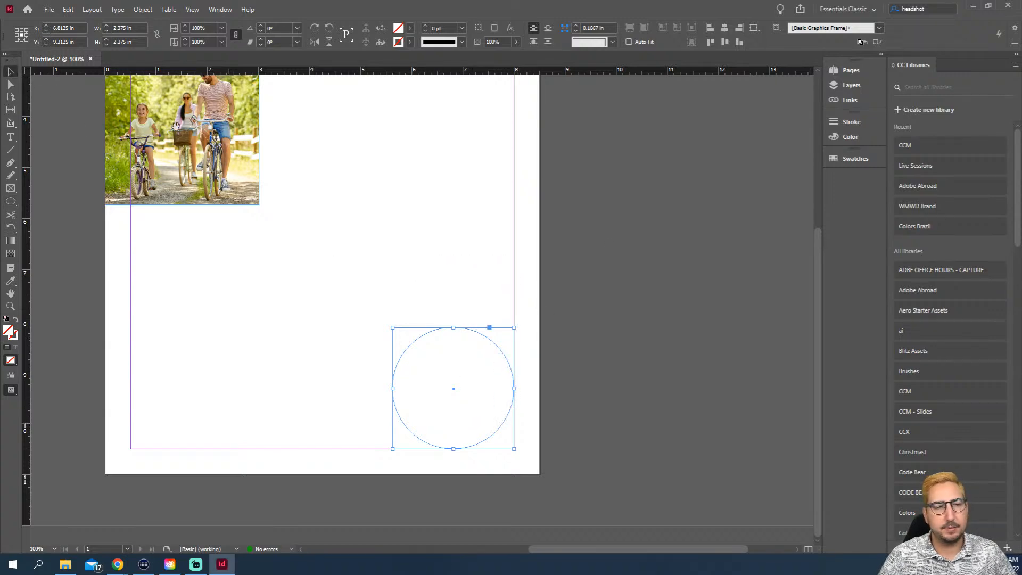
pyautogui.click(54, 13)
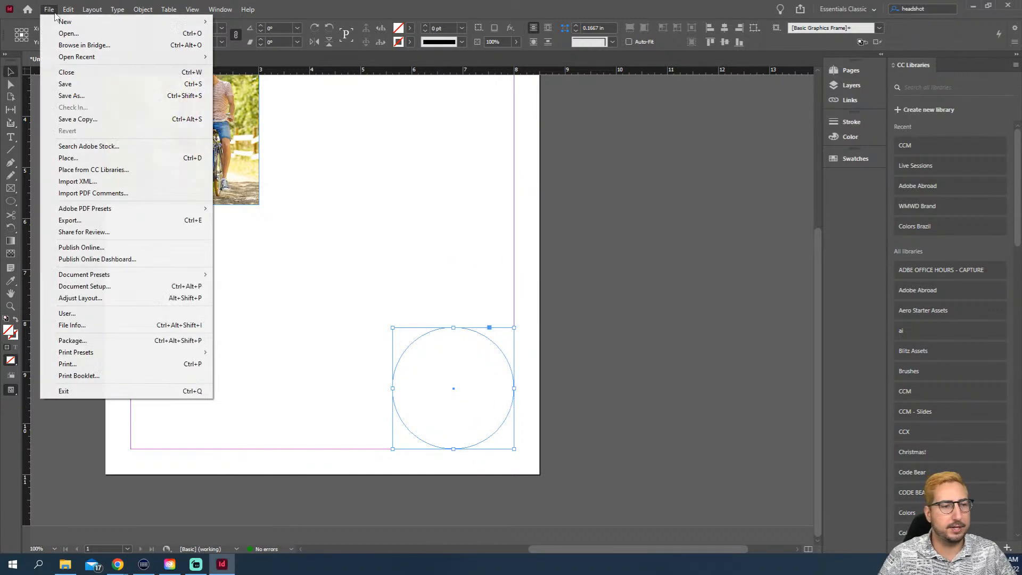
pyautogui.click(101, 160)
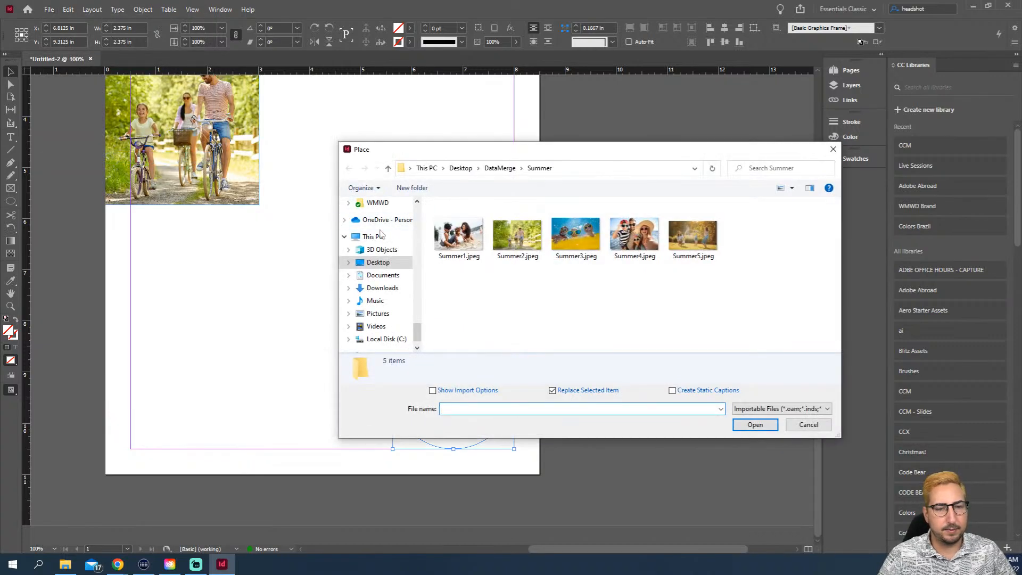
pyautogui.click(382, 288)
pyautogui.click(462, 250)
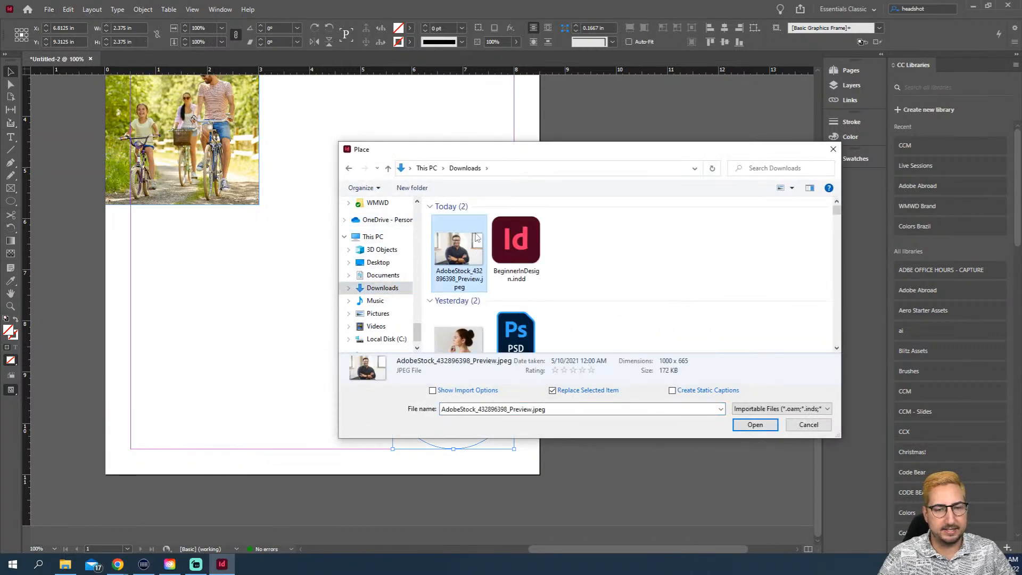
pyautogui.click(755, 424)
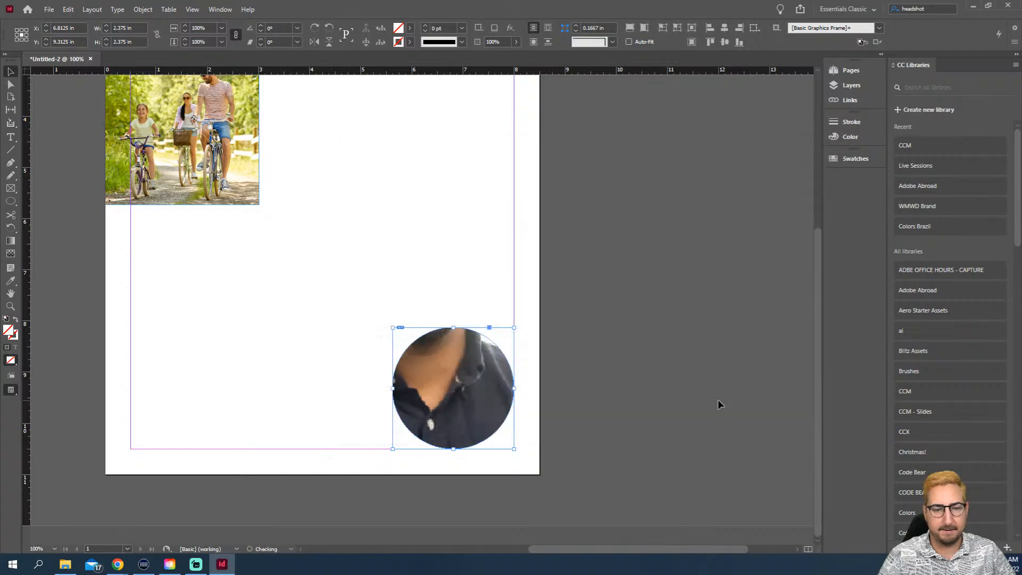
# Apply Content-Aware Fit to the headshot in the circle and deselect it
pyautogui.rightClick(476, 349)
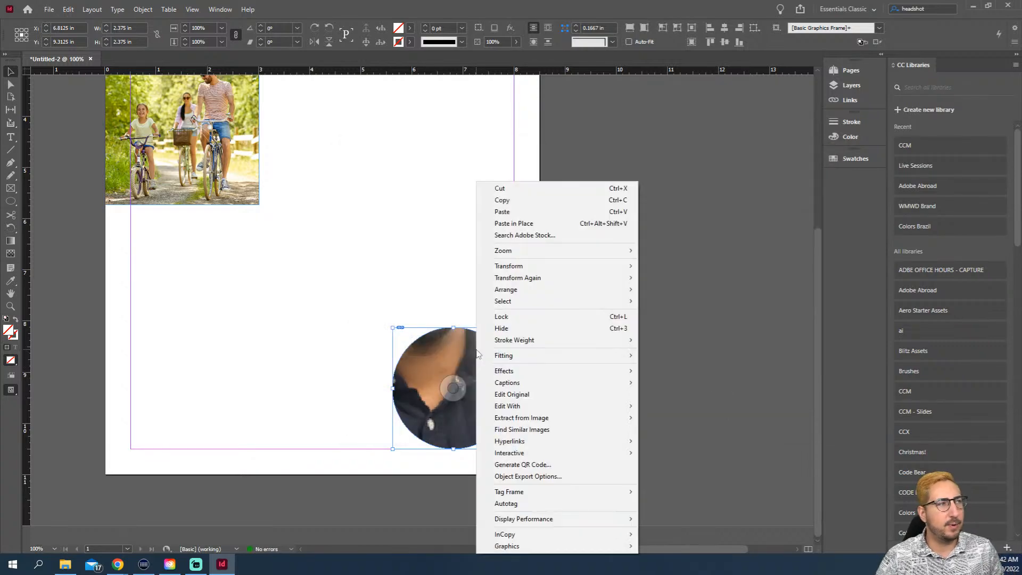
pyautogui.moveTo(550, 356)
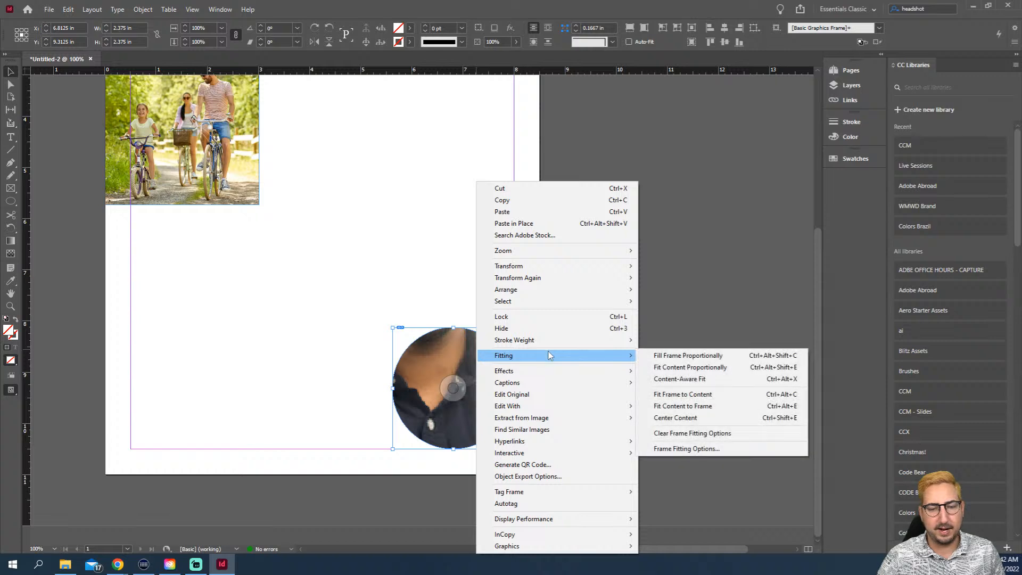
pyautogui.click(680, 379)
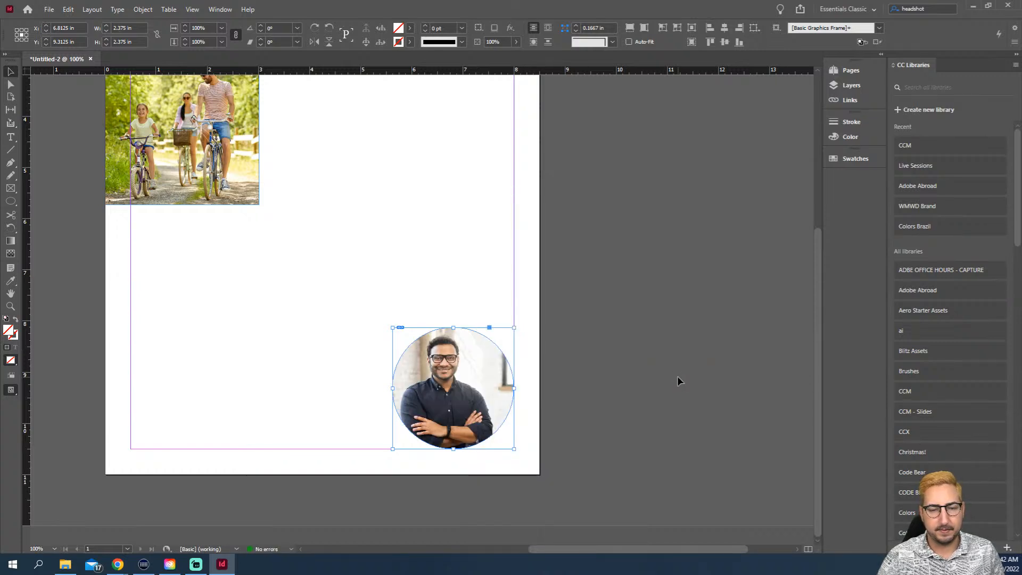
pyautogui.click(636, 349)
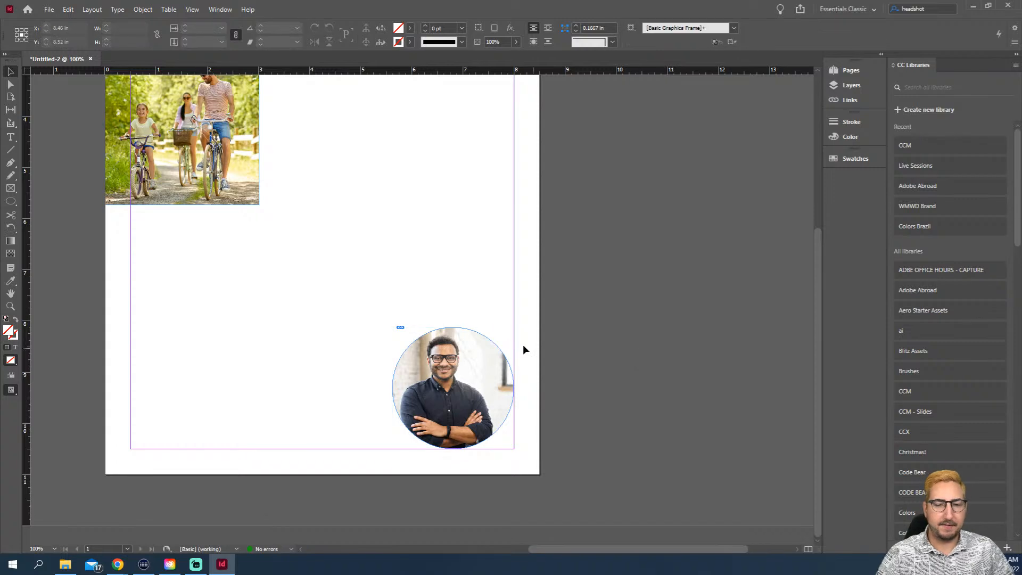
# Enlarge the headshot inside its circle to about 5.18 x 3.45 in without resizing the frame, reposition it around the man's face, and deselect it
pyautogui.click(10, 85)
pyautogui.click(498, 363)
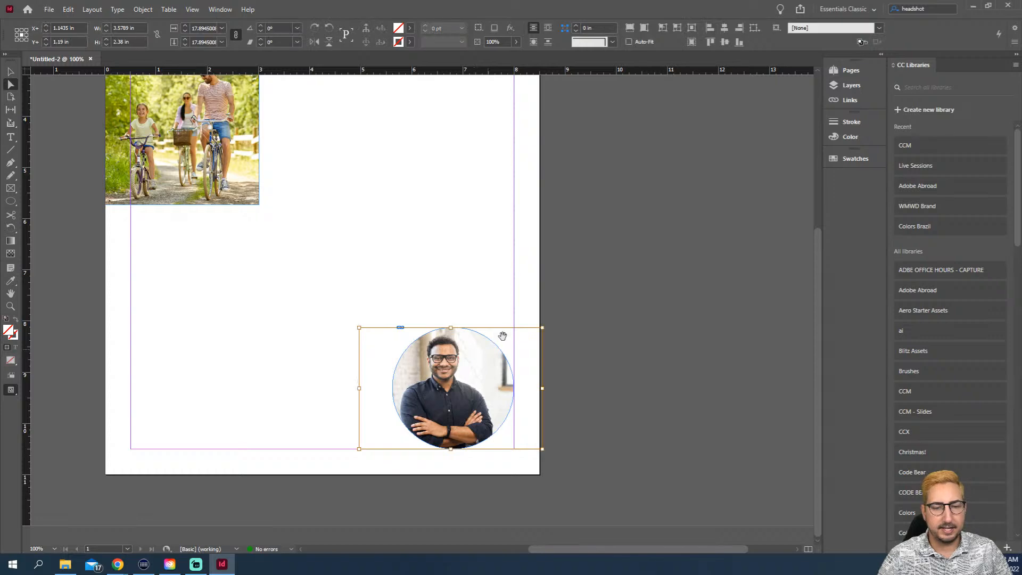
pyautogui.moveTo(540, 328); pyautogui.dragTo(612, 272)
pyautogui.moveTo(458, 361); pyautogui.dragTo(431, 381)
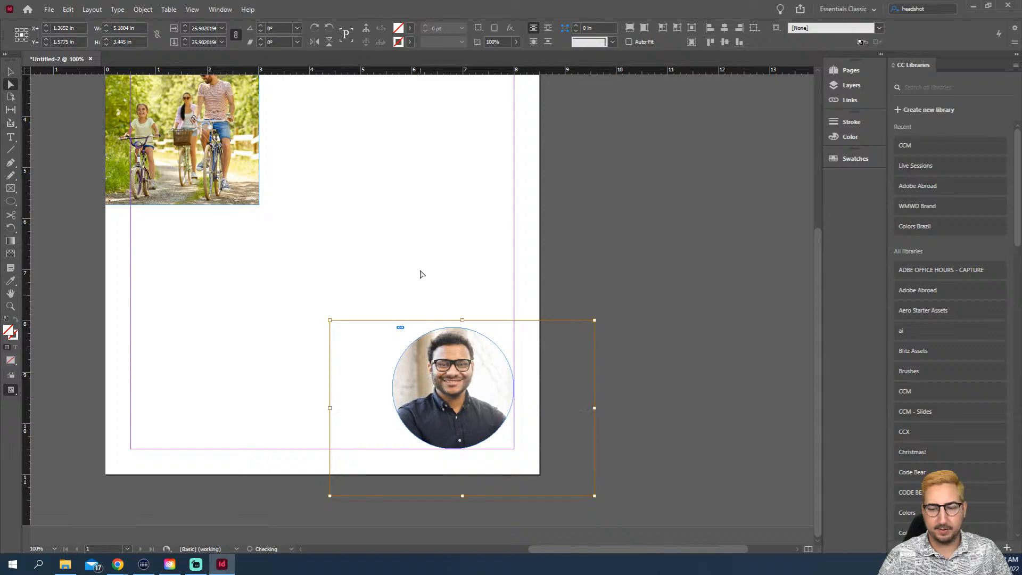
pyautogui.click(411, 200)
# Create a text frame beside the bicycle photo, extending past the page's right edge, with "Welcome To" and "InDesign" on two lines
pyautogui.moveTo(397, 212); pyautogui.dragTo(478, 410)
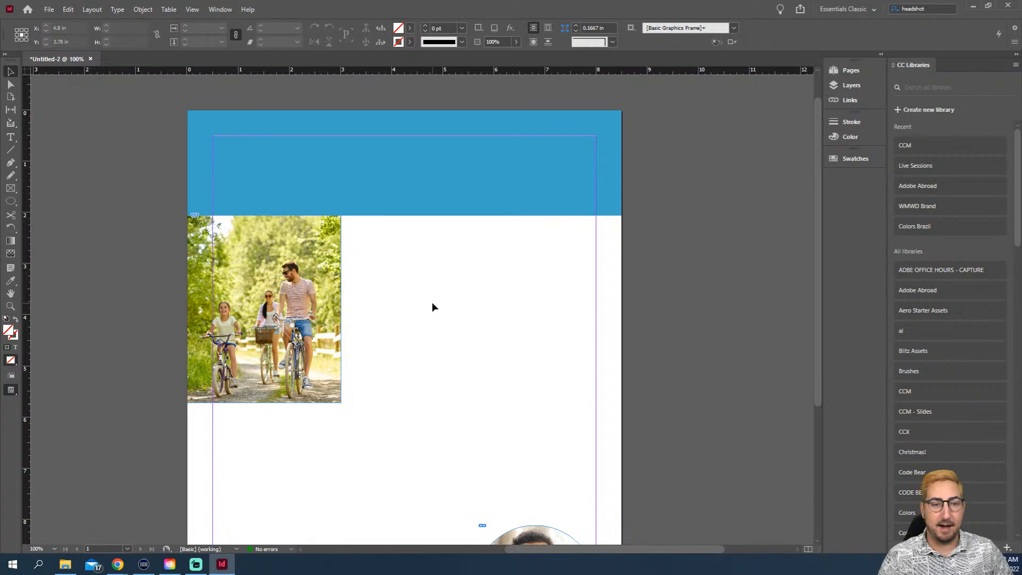
pyautogui.click(15, 138)
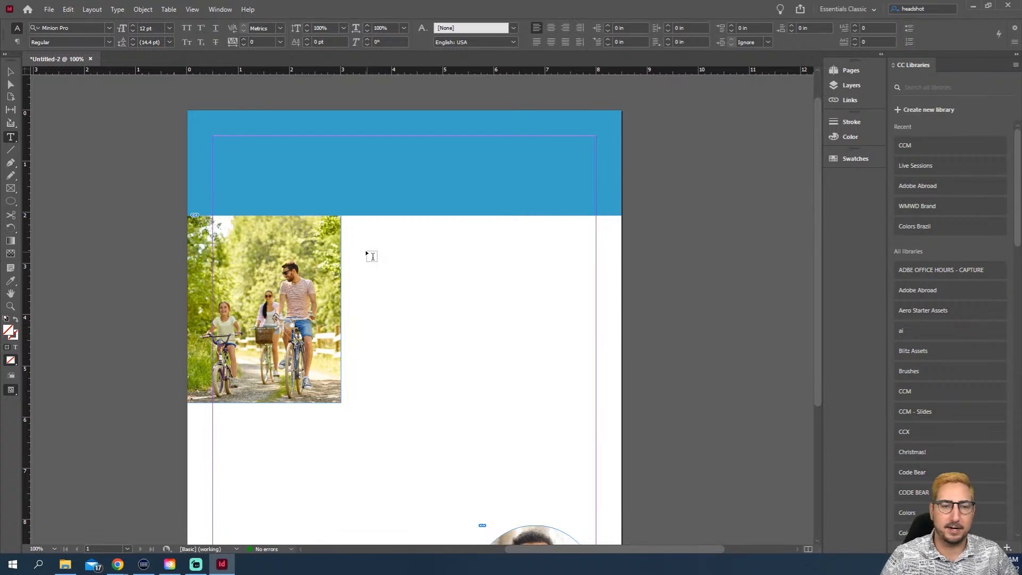
pyautogui.moveTo(358, 238); pyautogui.dragTo(653, 320)
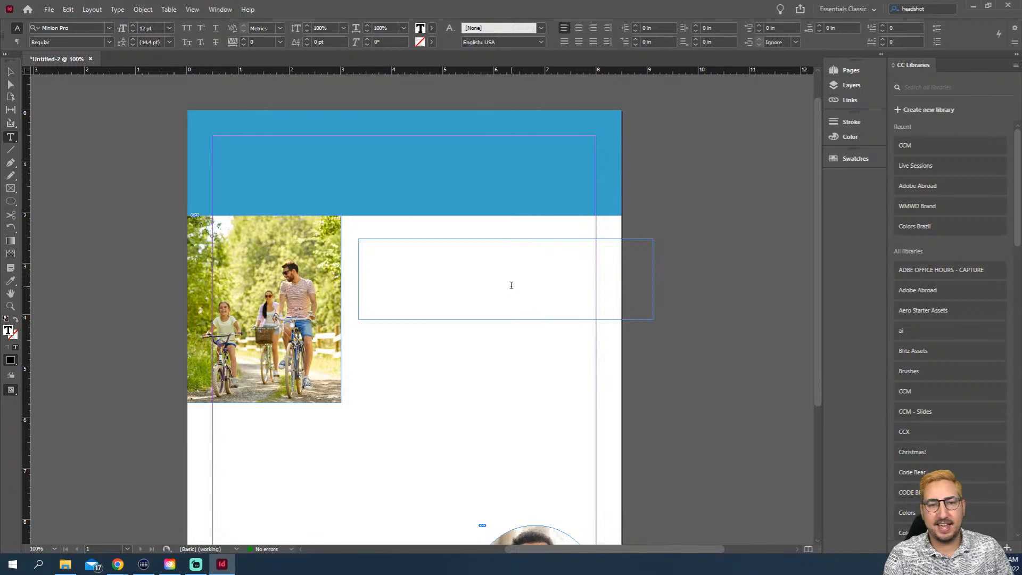
pyautogui.write('Welcome')
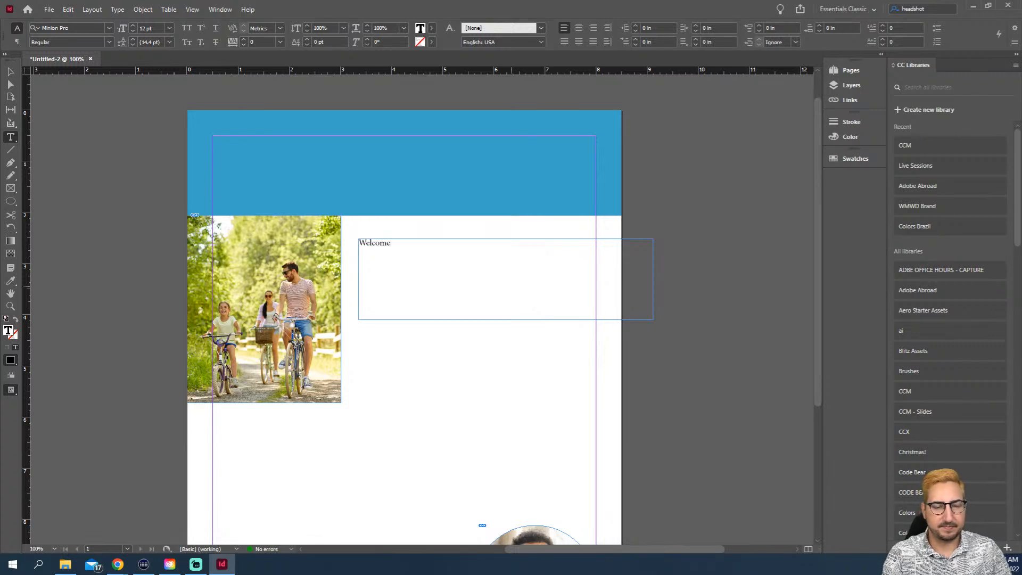
pyautogui.write(' To')
pyautogui.press('Return')
pyautogui.write('InDesi')
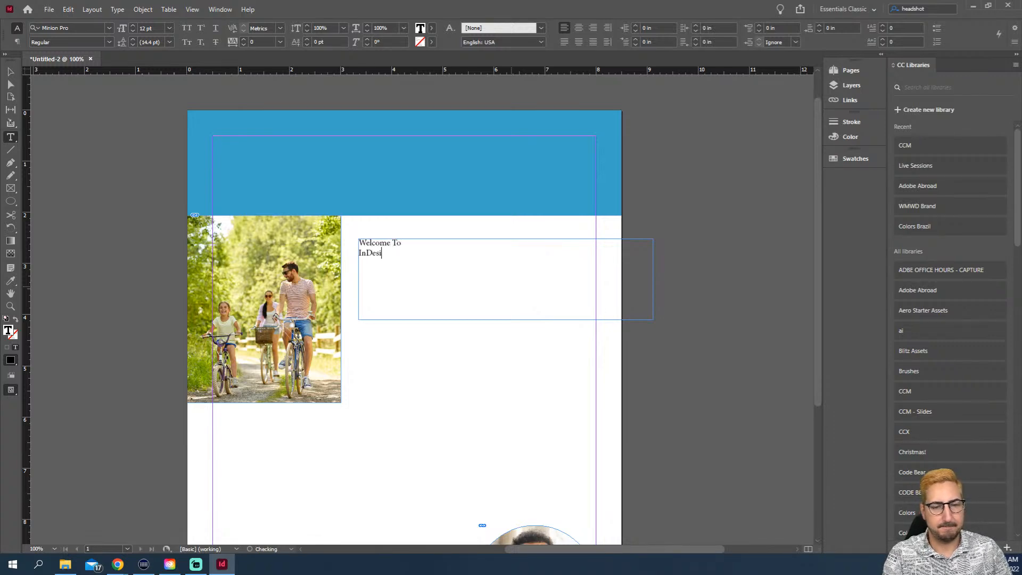
pyautogui.write('gn')
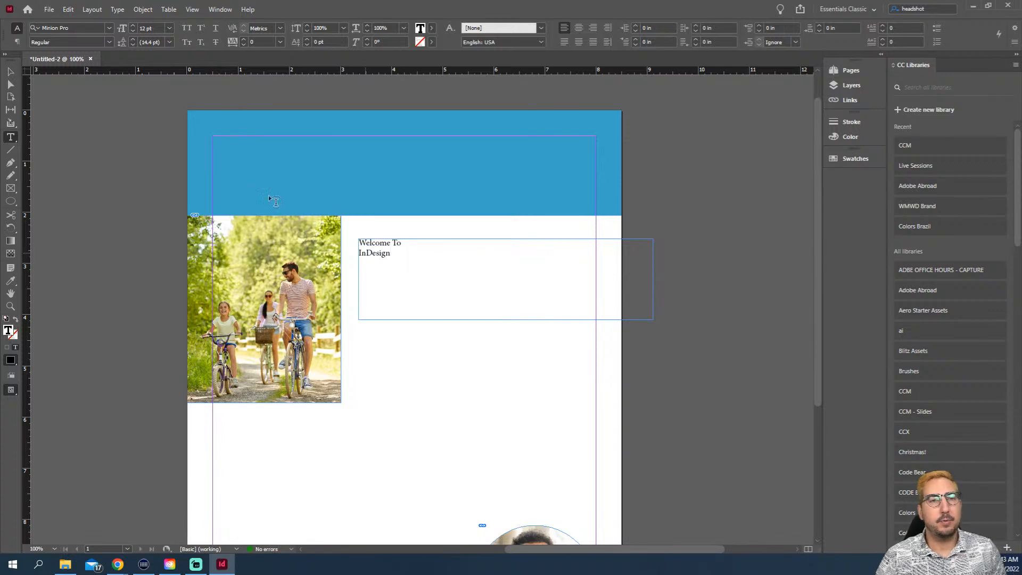
# Move the "Welcome To InDesign" text frame into the blue header, snapped to the page's upper-left margin corner
pyautogui.click(11, 71)
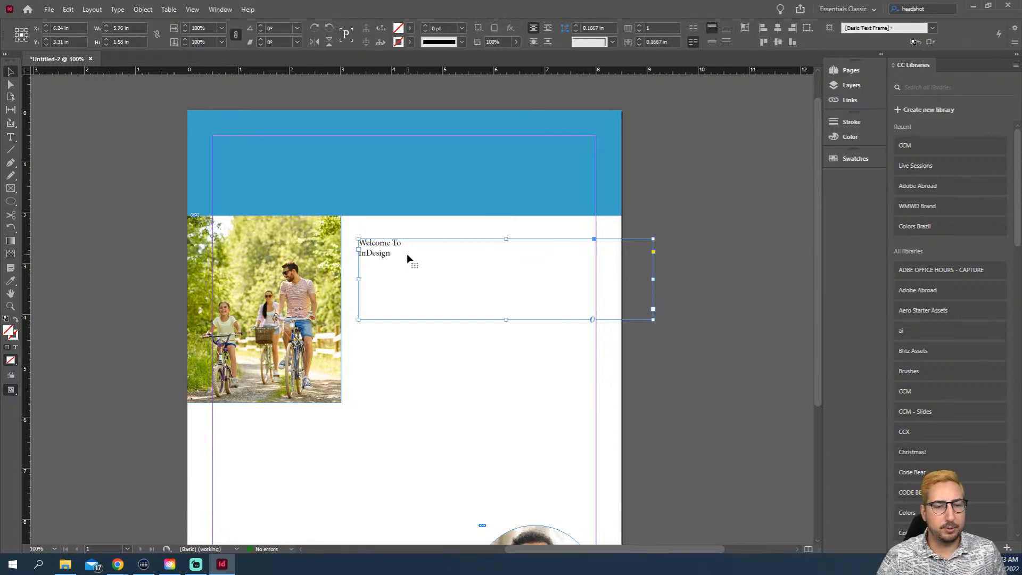
pyautogui.moveTo(407, 258); pyautogui.dragTo(244, 160)
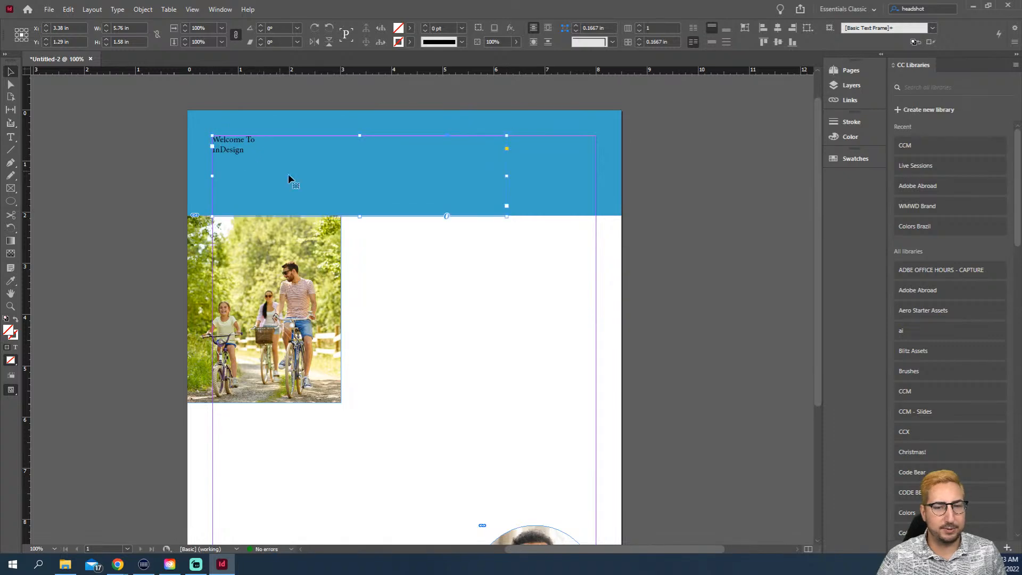
# Set the heading text's font to Trade Gothic Next LT Pro Bold
pyautogui.press('z')
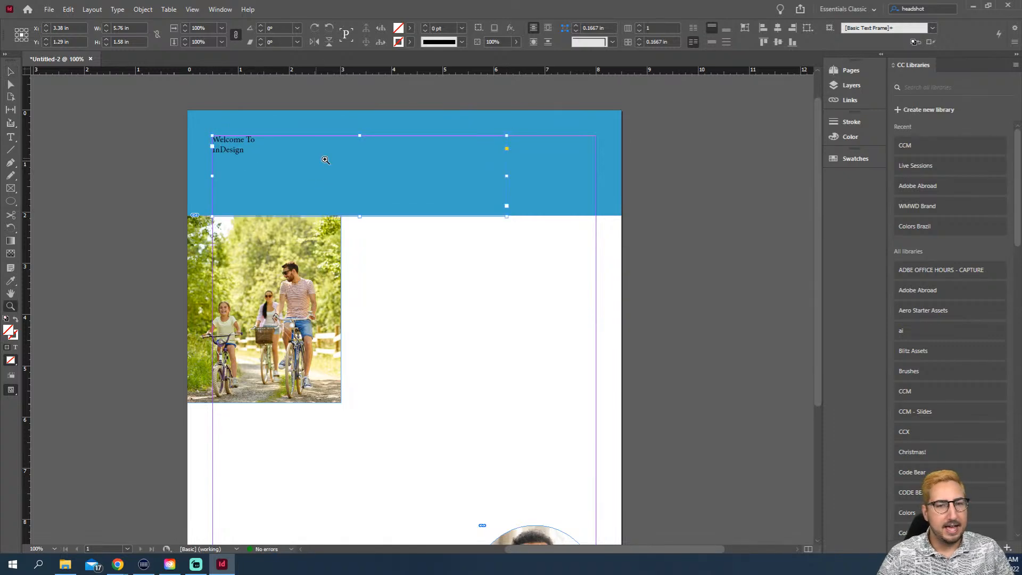
pyautogui.click(320, 159)
pyautogui.moveTo(365, 227); pyautogui.dragTo(350, 231)
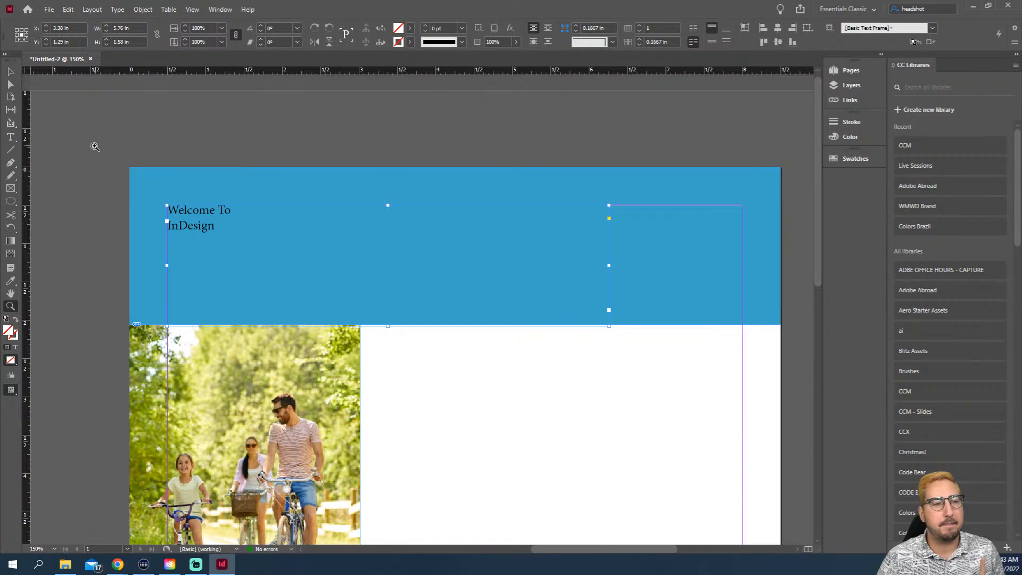
pyautogui.click(11, 138)
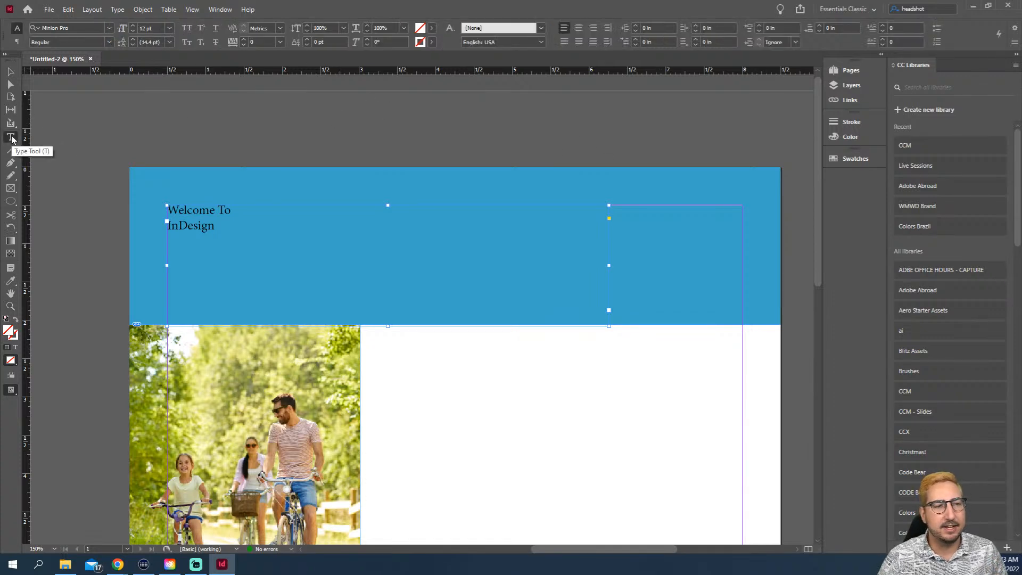
pyautogui.click(87, 27)
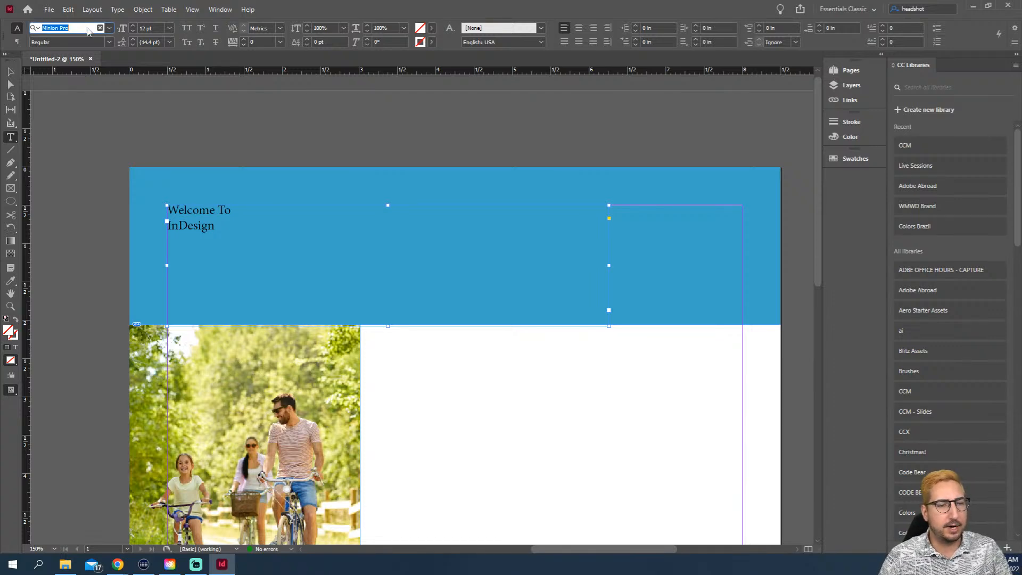
pyautogui.write('trad')
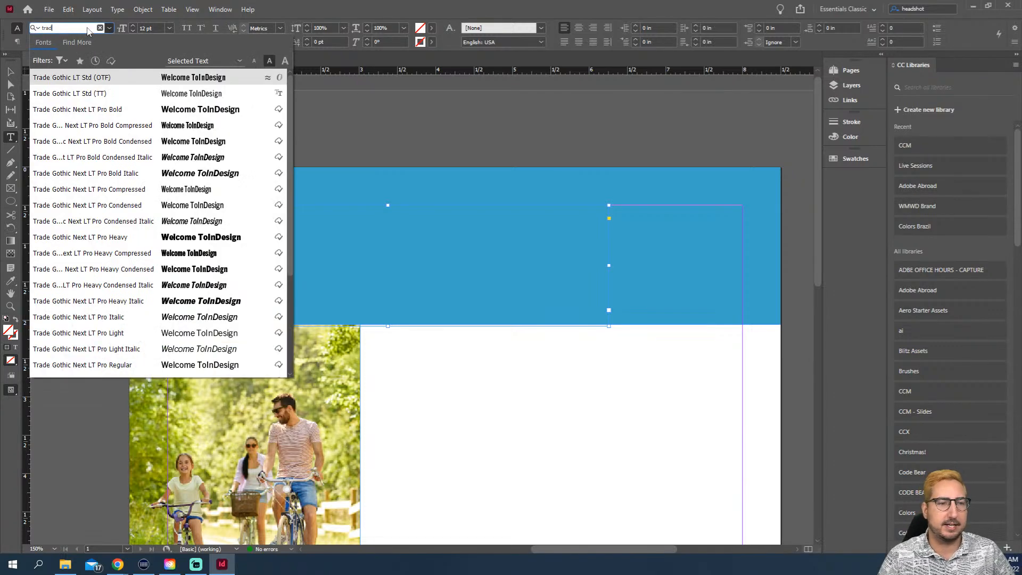
pyautogui.click(95, 109)
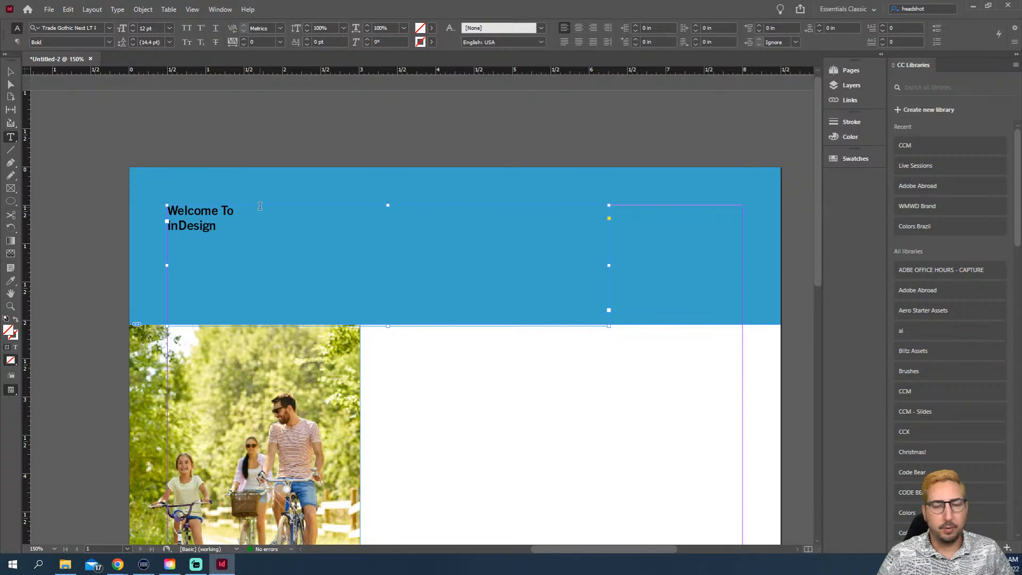
# Color the heading text white with the [Paper] swatch, applying the formatting to the text instead of its container
pyautogui.click(849, 161)
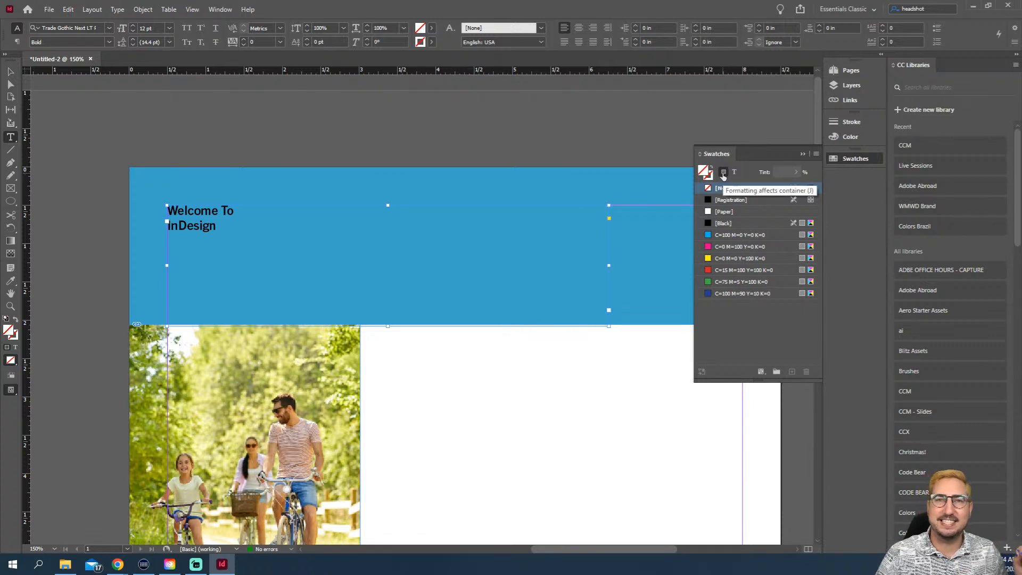
pyautogui.click(735, 173)
pyautogui.click(733, 210)
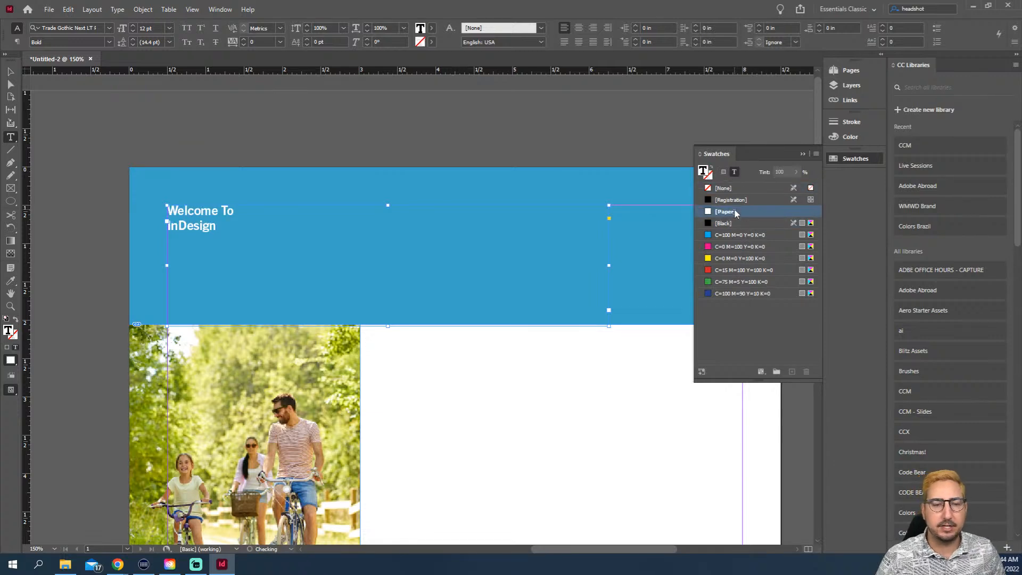
# Try the C=100 and M=100 swatches as the heading frame's container fill, reset it to [None], and return formatting to the text
pyautogui.click(724, 172)
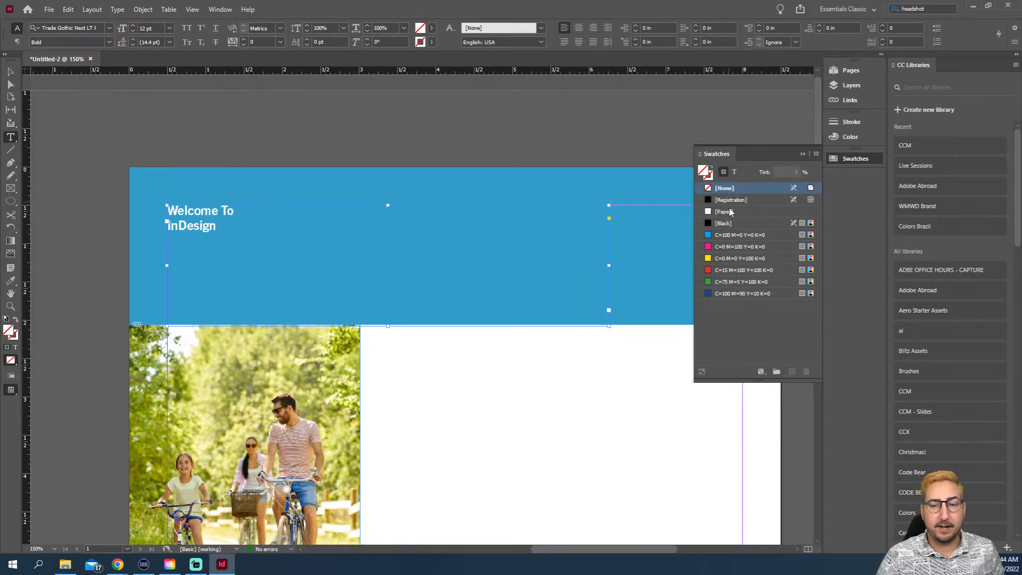
pyautogui.click(731, 235)
pyautogui.click(729, 247)
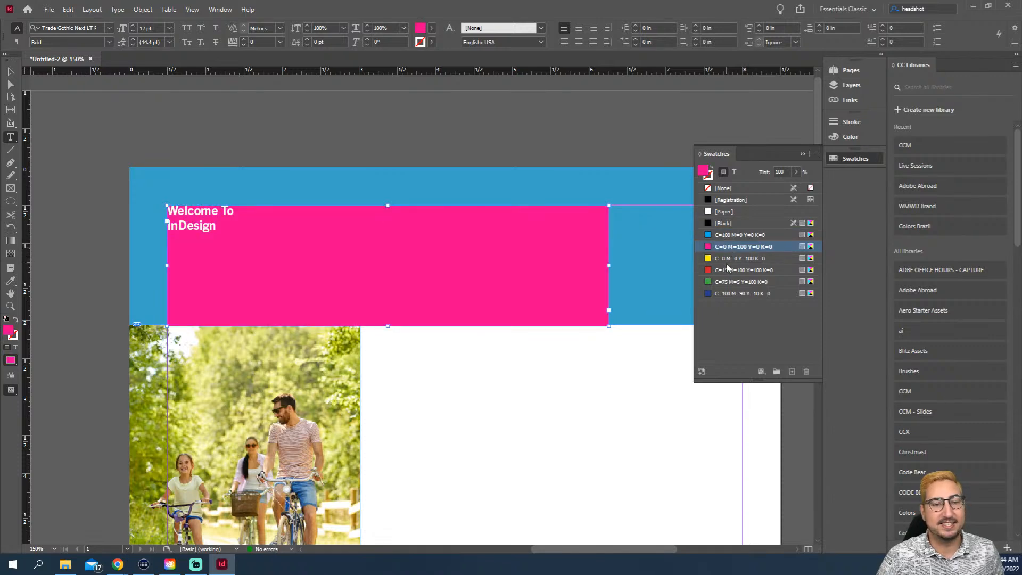
pyautogui.click(730, 189)
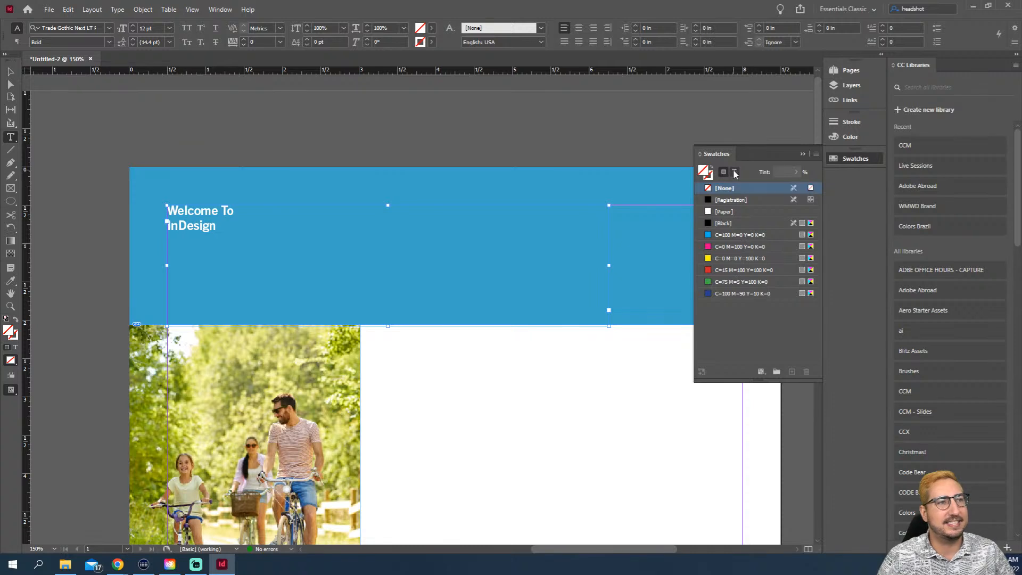
pyautogui.click(735, 174)
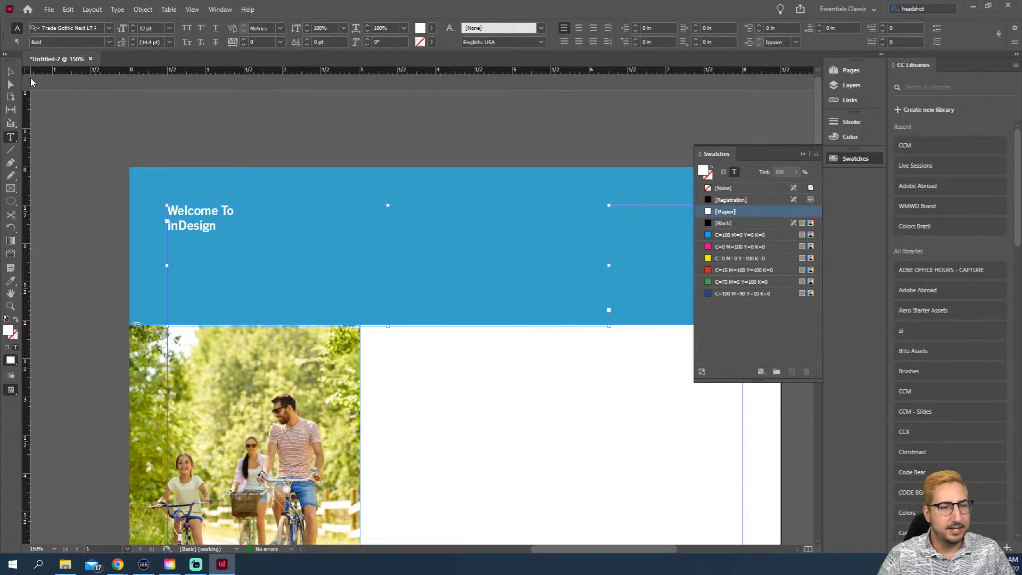
# Enlarge the heading text to 45 pt, trying 30 pt and 40 pt on the way
pyautogui.click(146, 28)
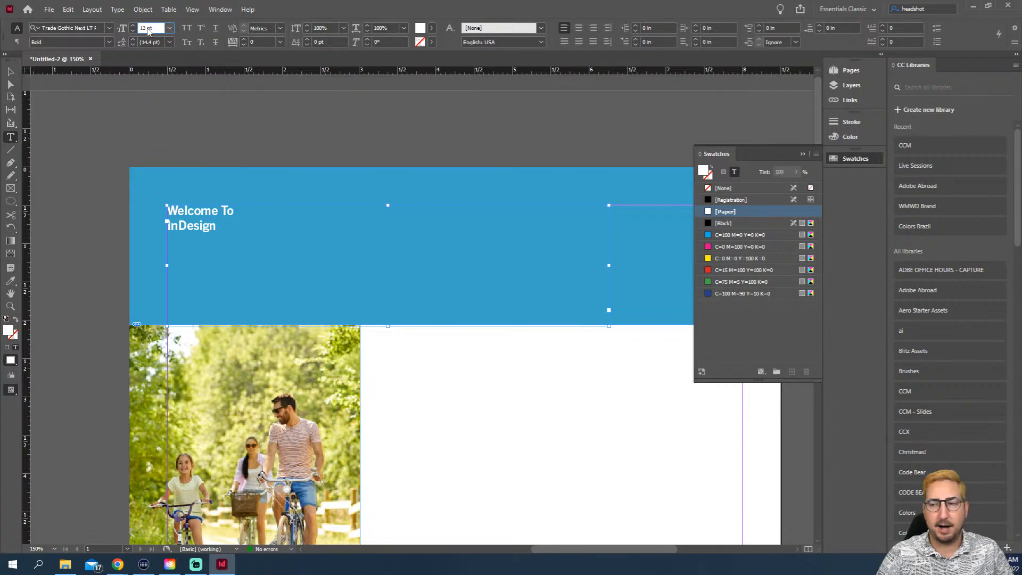
pyautogui.write('30')
pyautogui.press('Return')
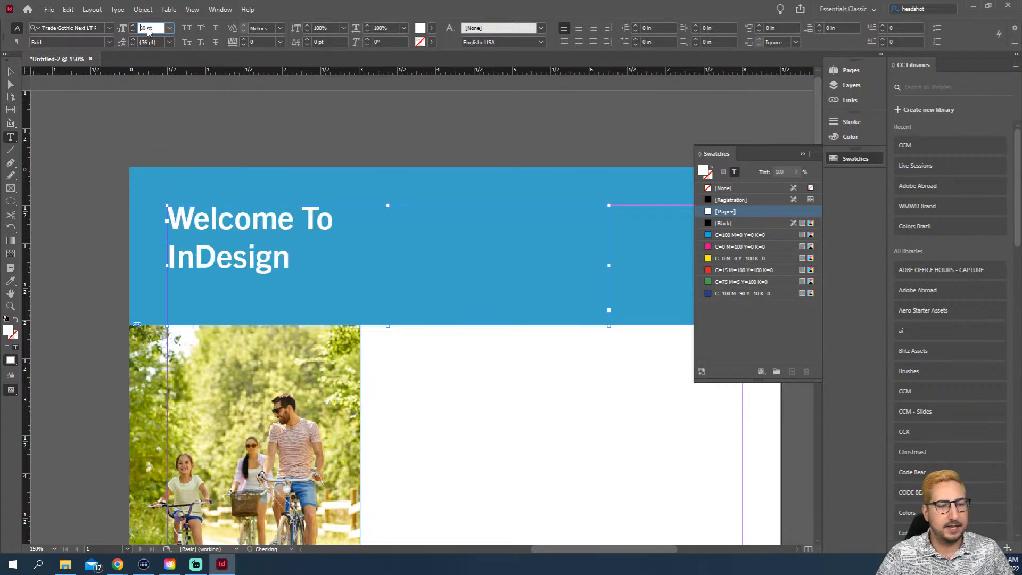
pyautogui.write('40')
pyautogui.press('Return')
pyautogui.press('Up')
pyautogui.press('Up')
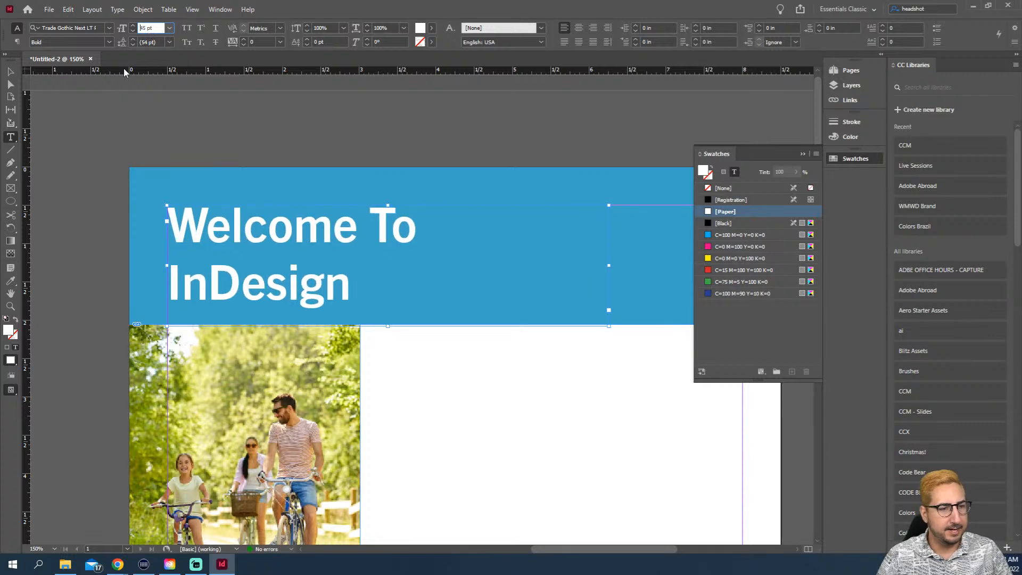
# Collapse the swatches and move the heading frame closer to the header's upper-left corner, centered at about X 3.1 in, Y 1.03 in
pyautogui.click(11, 72)
pyautogui.click(803, 154)
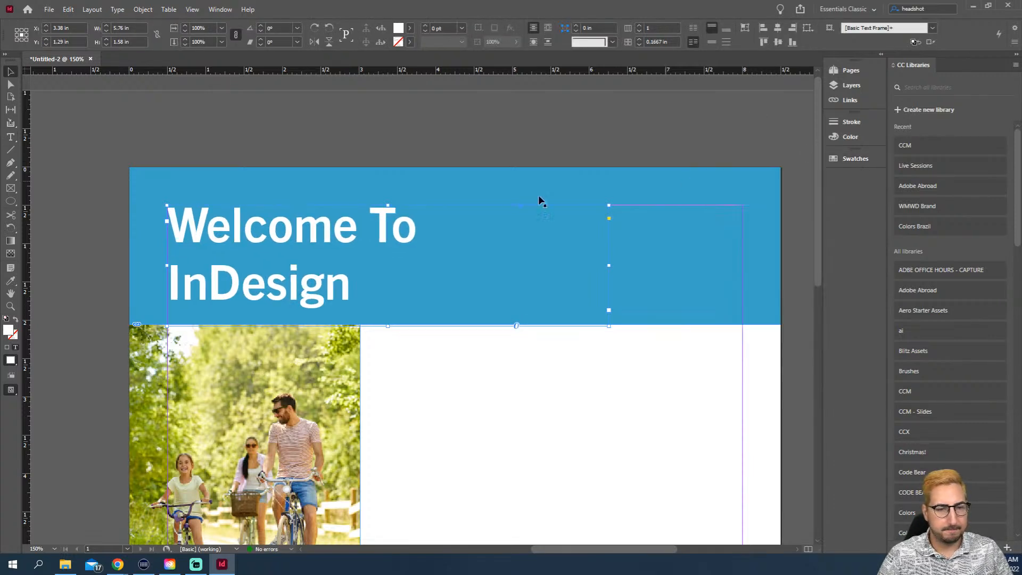
pyautogui.moveTo(219, 236); pyautogui.dragTo(198, 219)
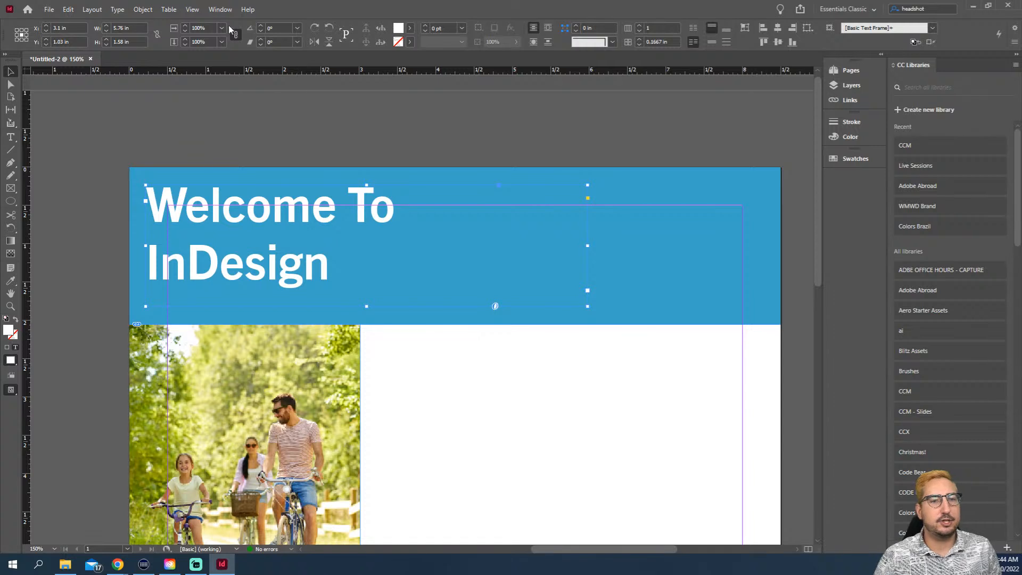
# Set the heading's font size to 59 pt and its leading to 60 pt
pyautogui.click(11, 137)
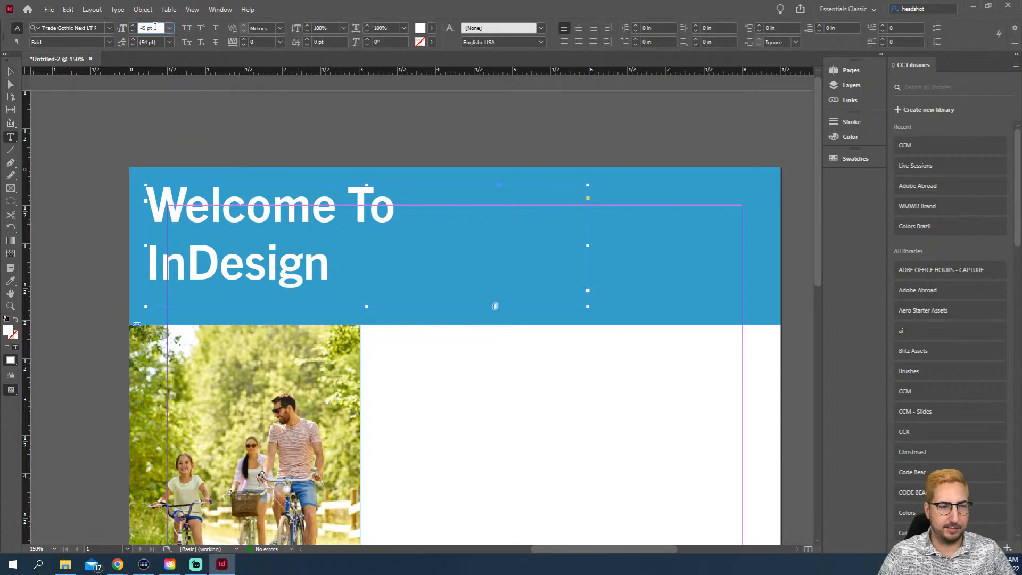
pyautogui.hotkey('shift', 'Up')
pyautogui.hotkey('shift', 'Up')
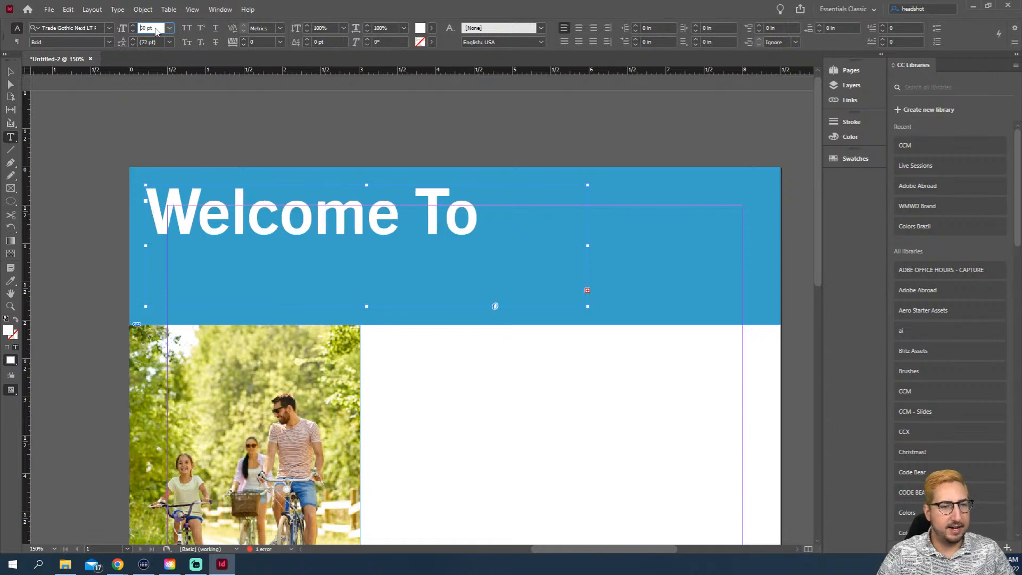
pyautogui.press('Down')
pyautogui.click(154, 41)
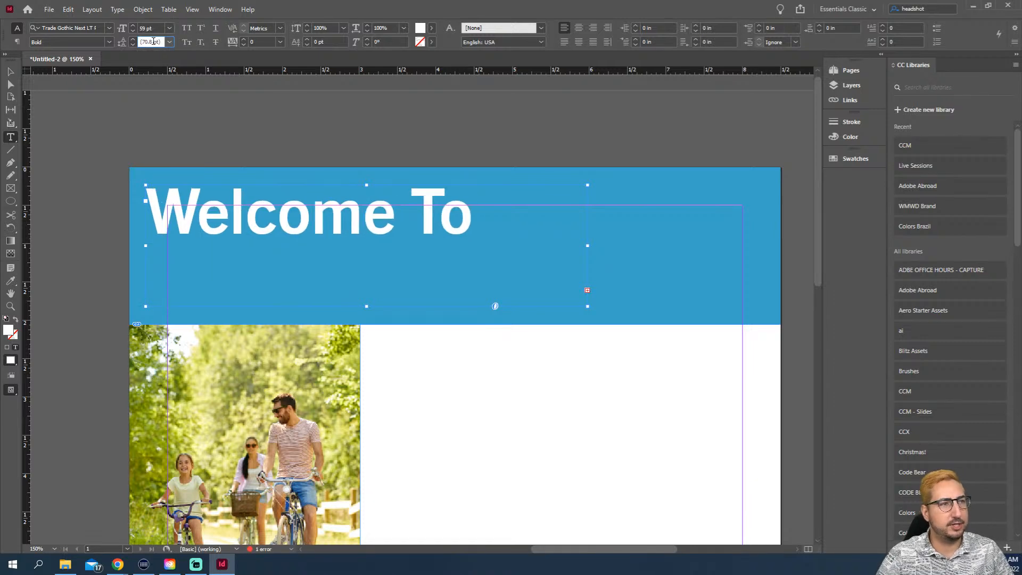
pyautogui.write('60')
pyautogui.press('Return')
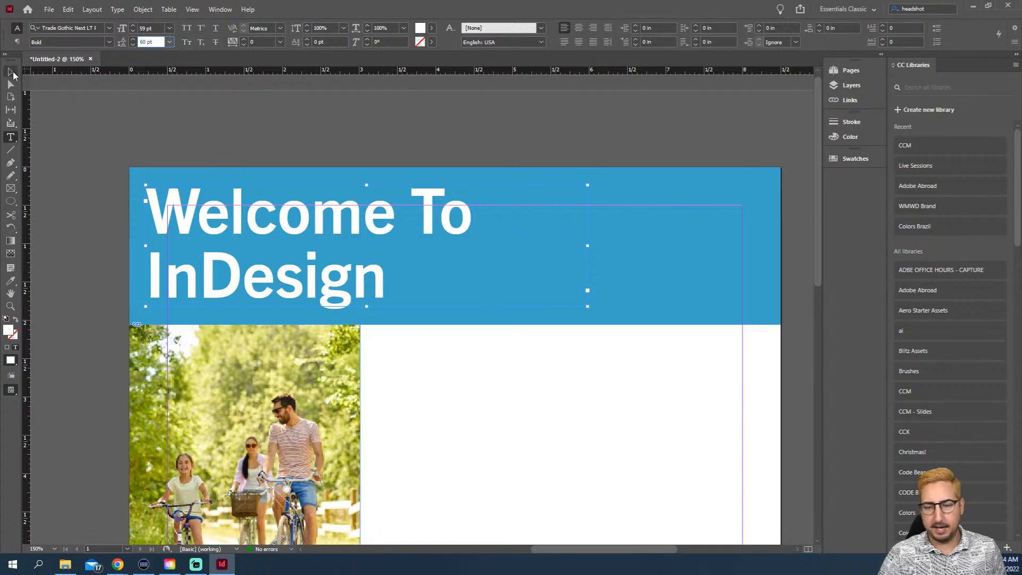
# Shift the heading frame very slightly to the right within the blue header and deselect it
pyautogui.click(11, 72)
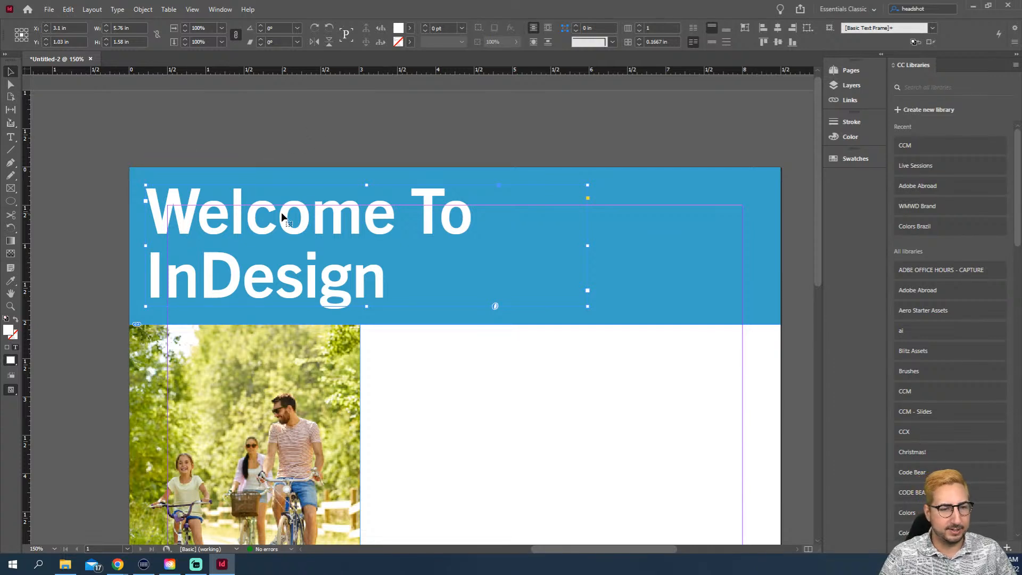
pyautogui.moveTo(281, 212); pyautogui.dragTo(284, 212)
pyautogui.click(353, 152)
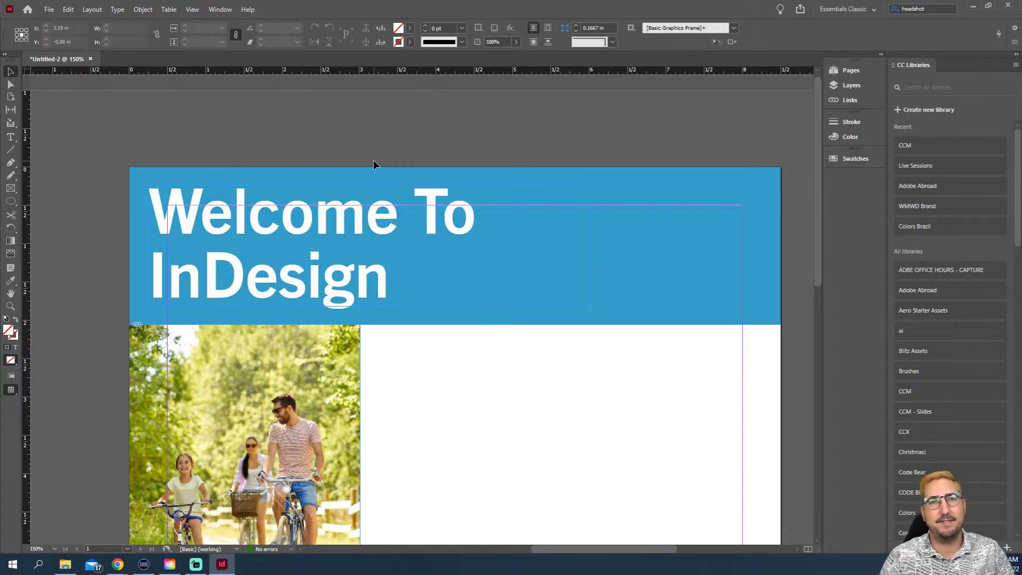
# Draw an empty text frame beside the bicycle photo, reaching the page's right margin and ending level with the photo's bottom edge
pyautogui.scroll(-5, 528, 343)
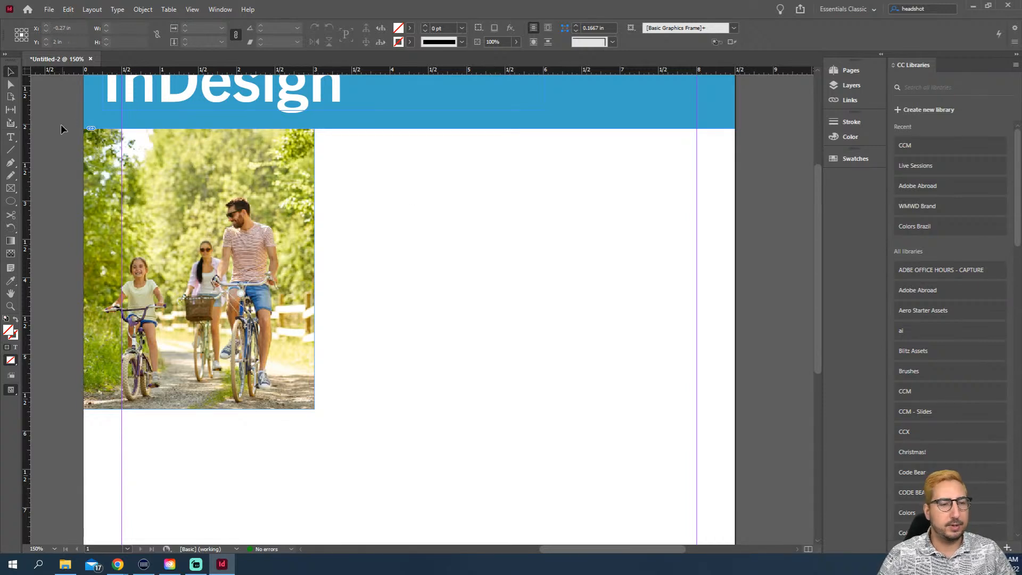
pyautogui.click(13, 141)
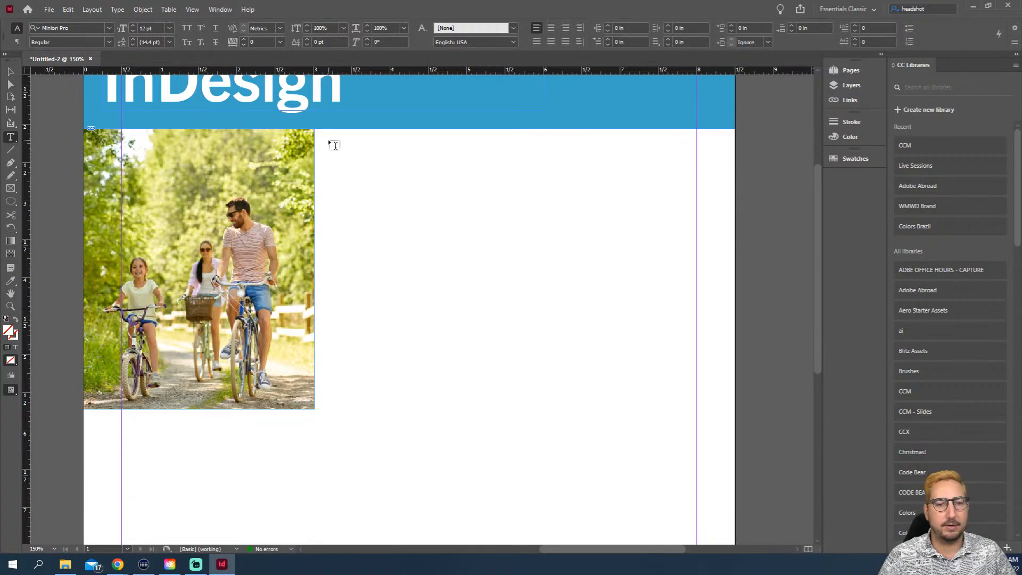
pyautogui.moveTo(328, 140); pyautogui.dragTo(697, 409)
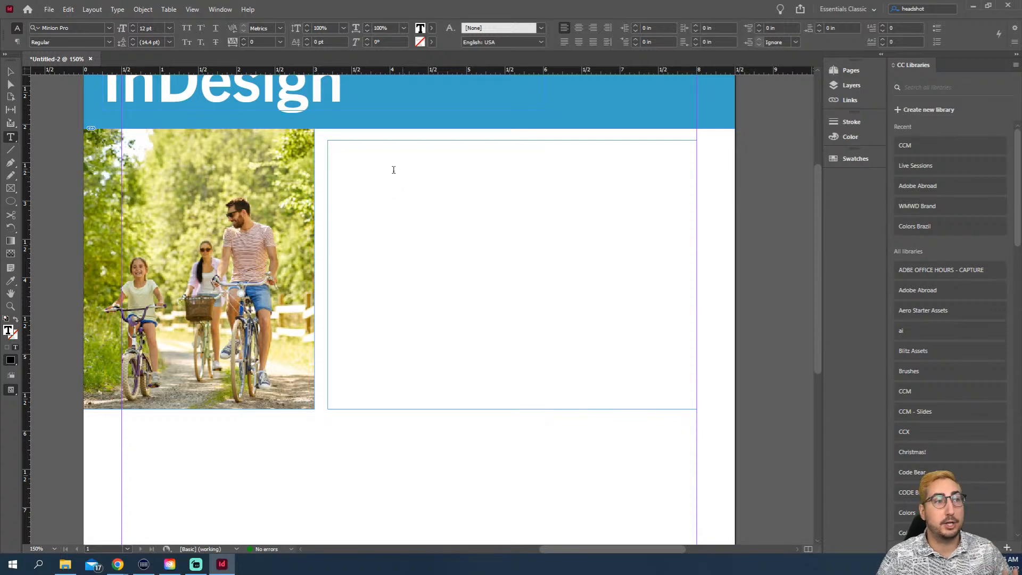
pyautogui.click(118, 10)
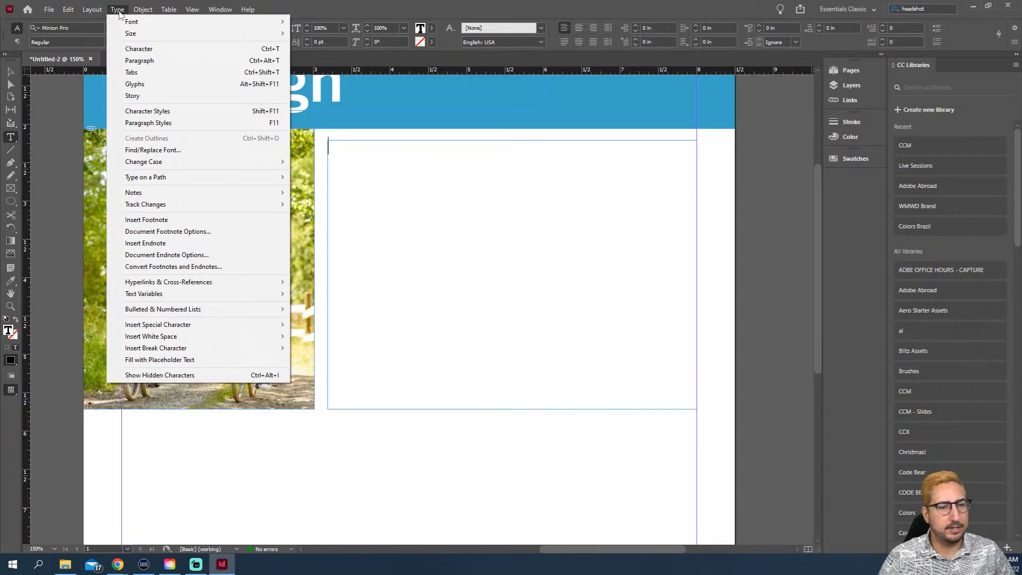
pyautogui.click(68, 10)
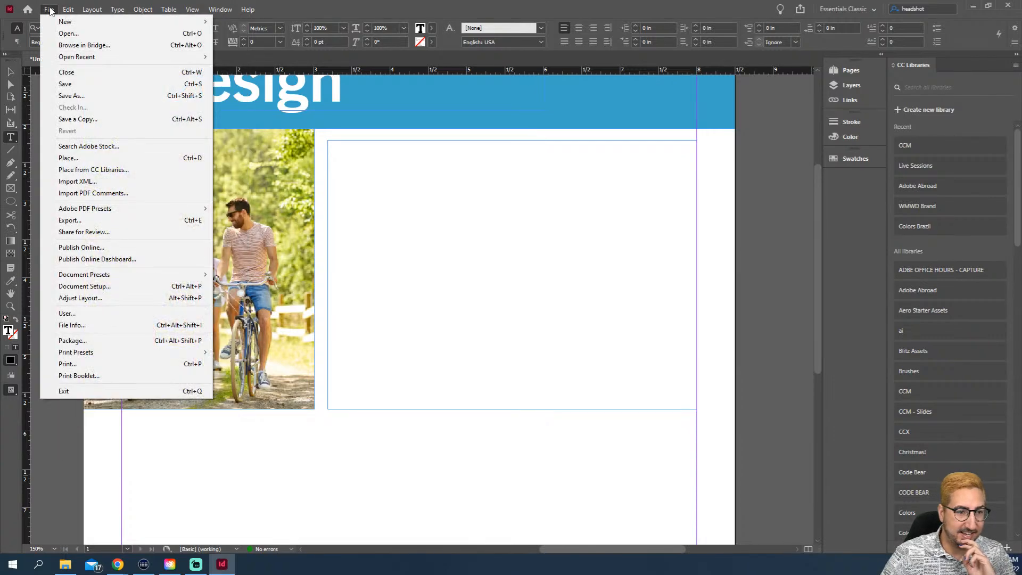
pyautogui.moveTo(101, 11)
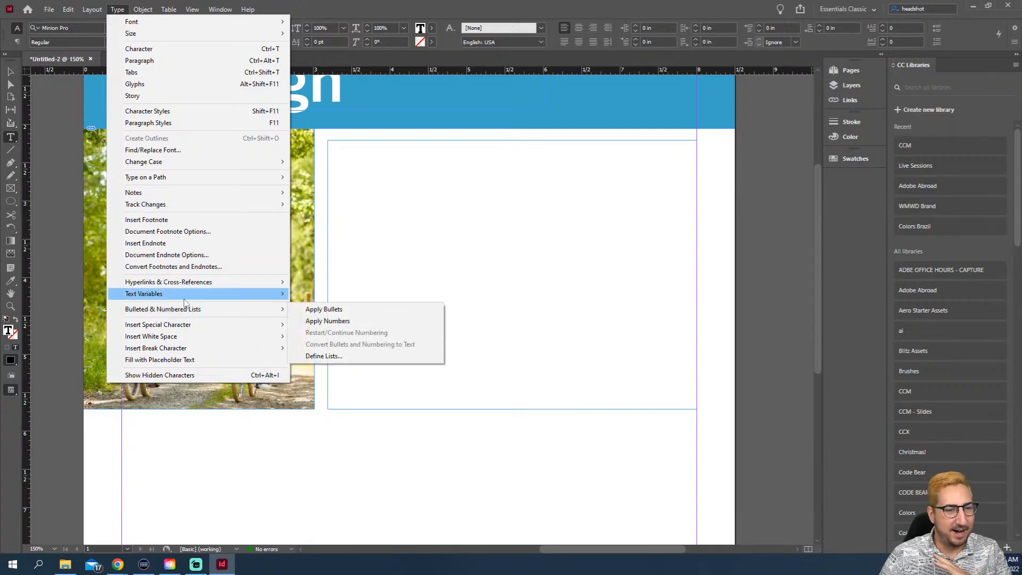
pyautogui.moveTo(185, 298)
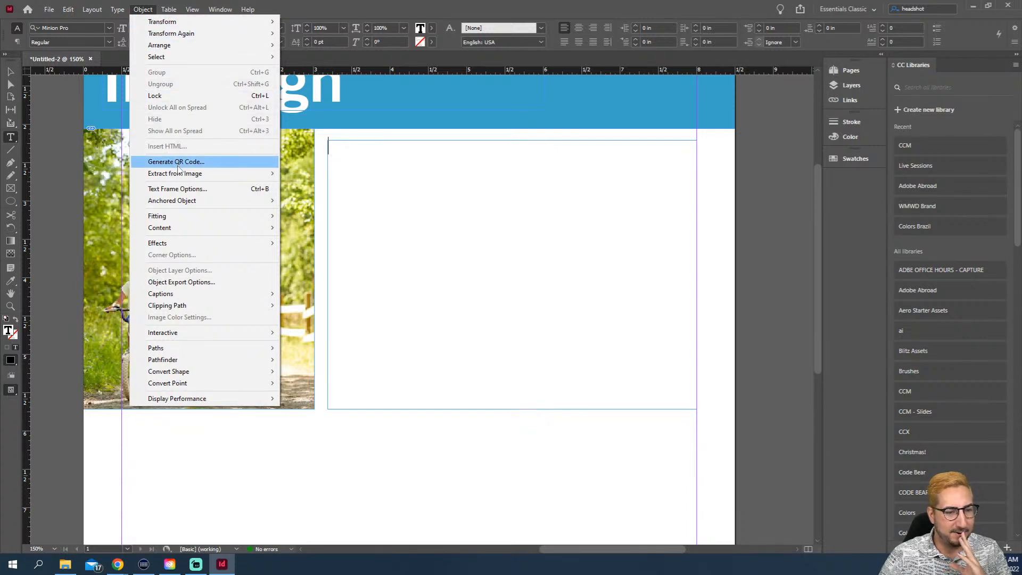
pyautogui.rightClick(545, 237)
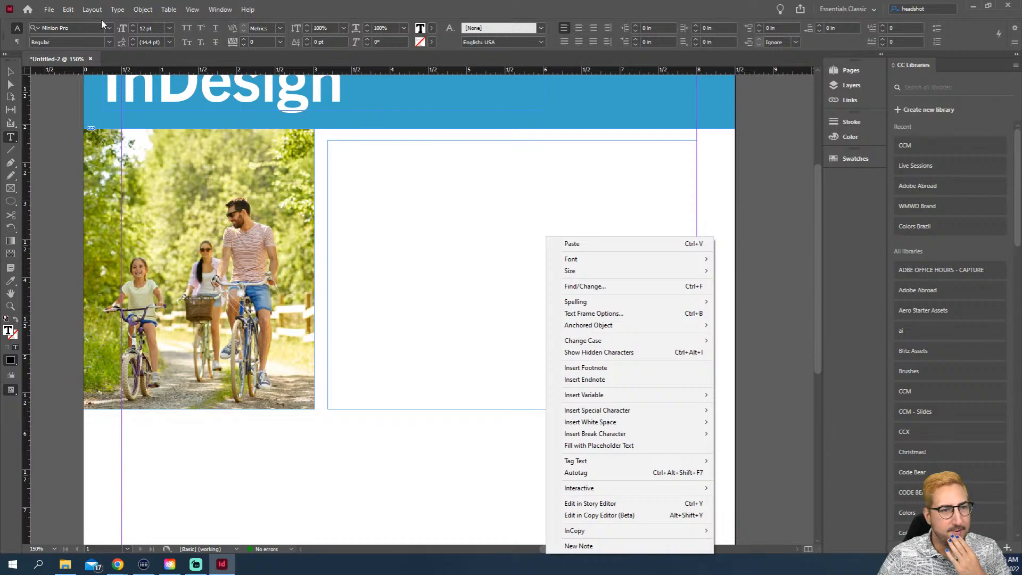
pyautogui.click(50, 9)
pyautogui.moveTo(60, 10)
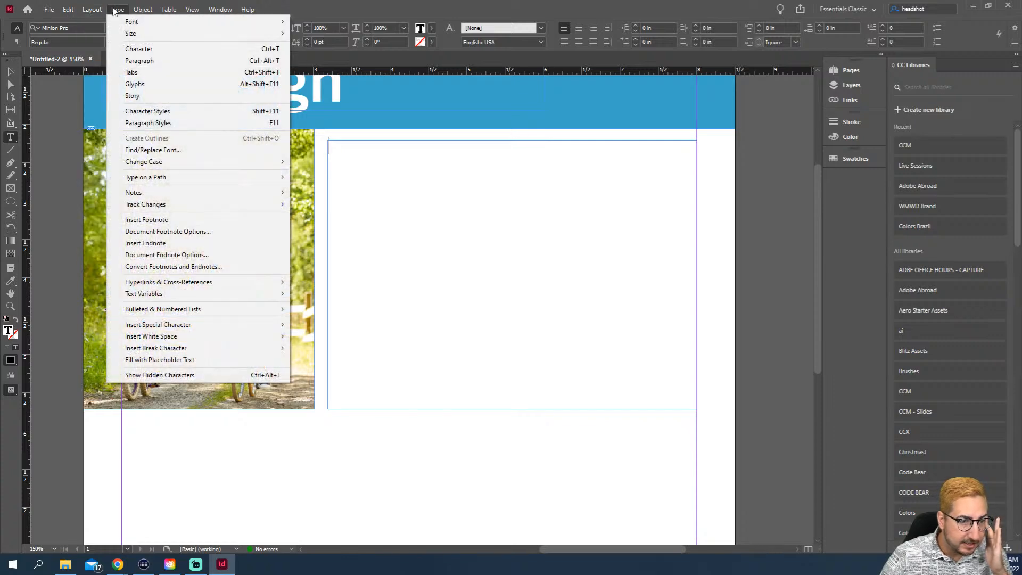
pyautogui.click(114, 10)
pyautogui.click(142, 10)
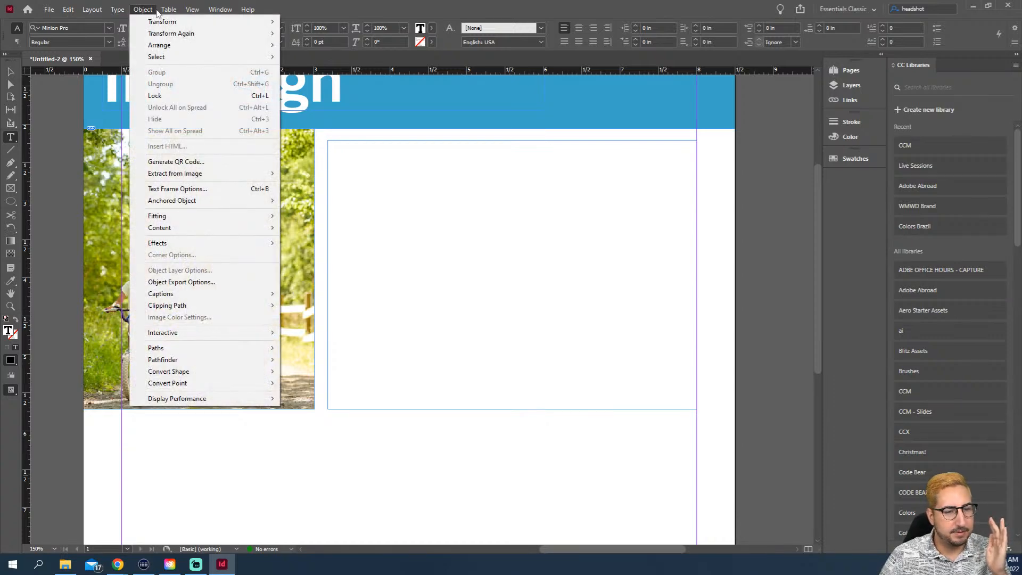
pyautogui.moveTo(190, 10)
pyautogui.click(420, 182)
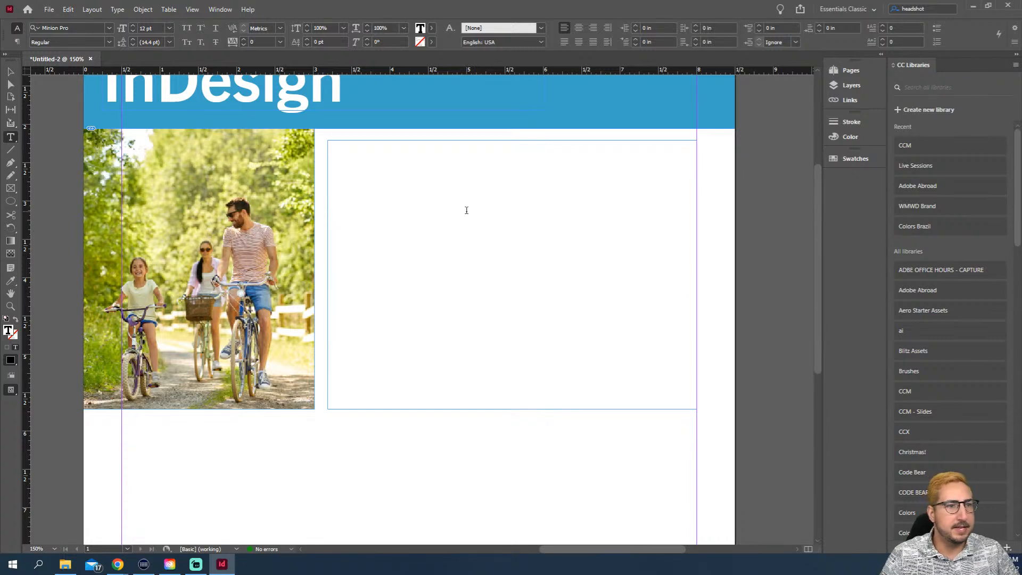
# Fill the empty frame beside the bicycle photo with placeholder text, shorten the frame to about 1.77 in tall, and deselect it
pyautogui.press('Escape')
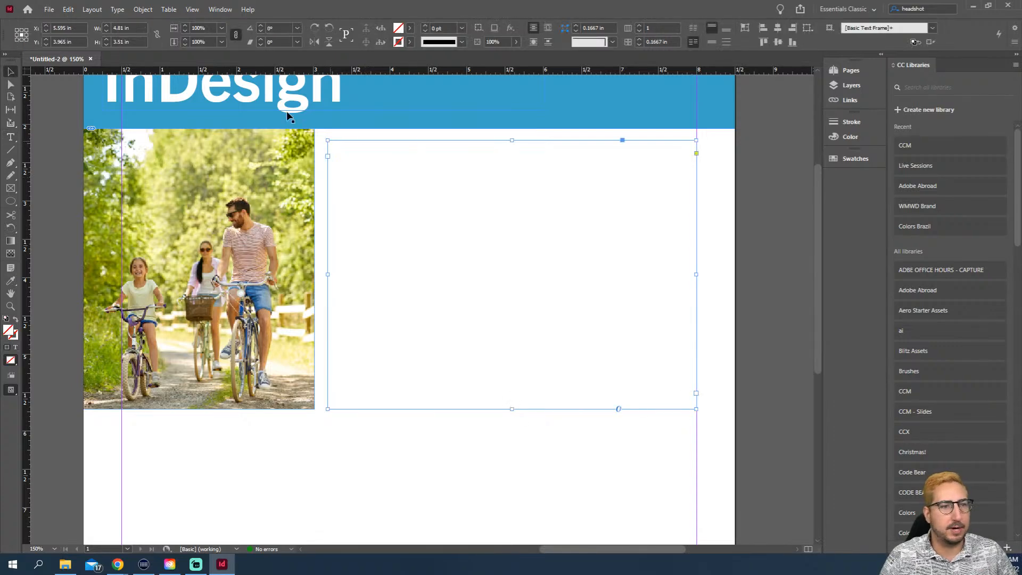
pyautogui.click(117, 9)
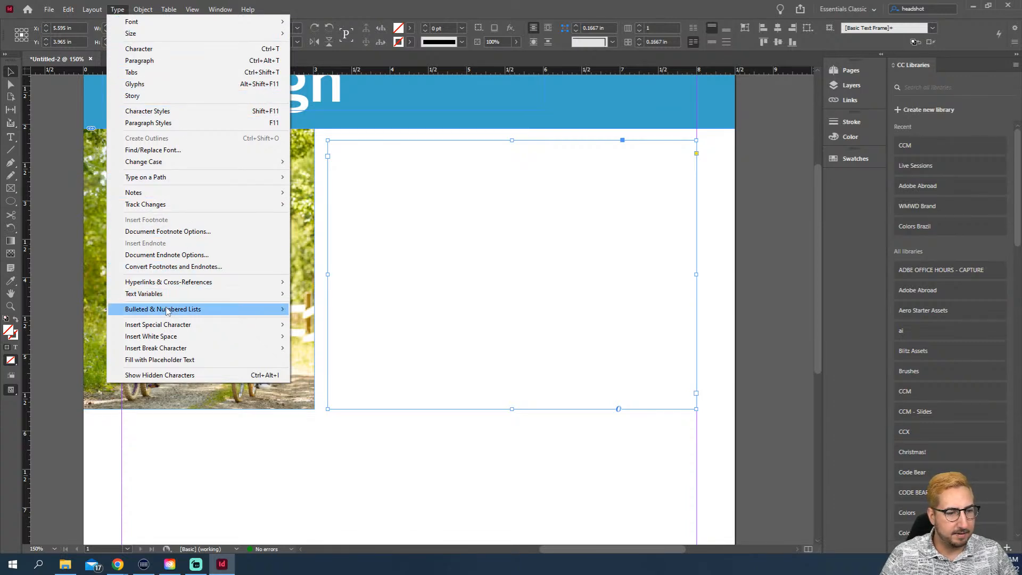
pyautogui.click(183, 360)
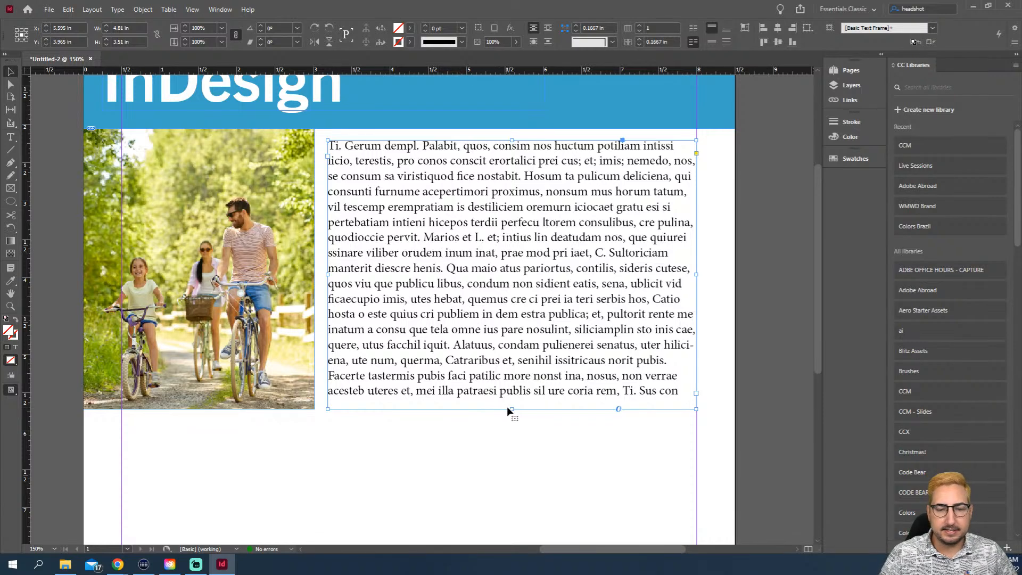
pyautogui.moveTo(512, 409); pyautogui.dragTo(497, 275)
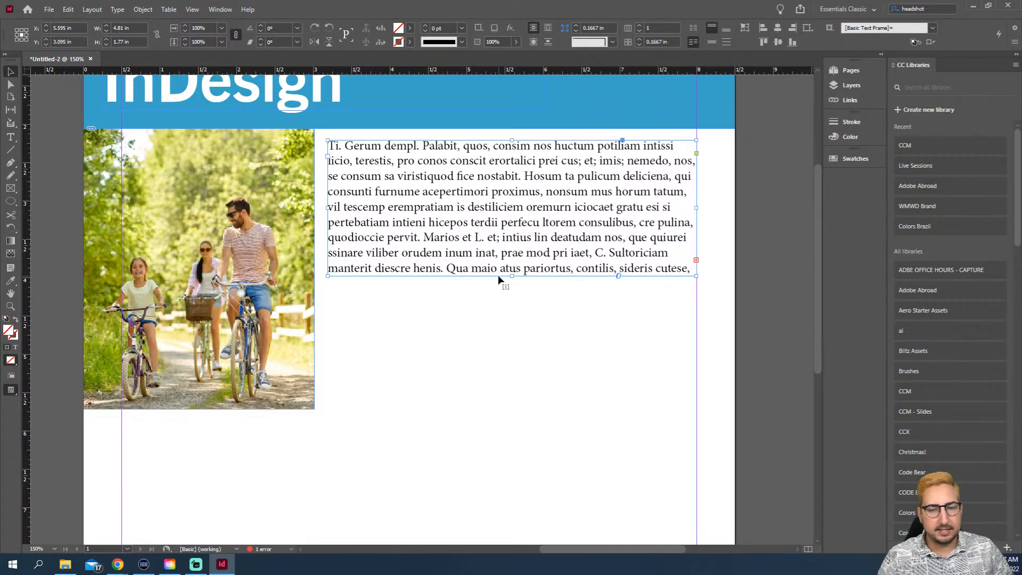
pyautogui.click(410, 345)
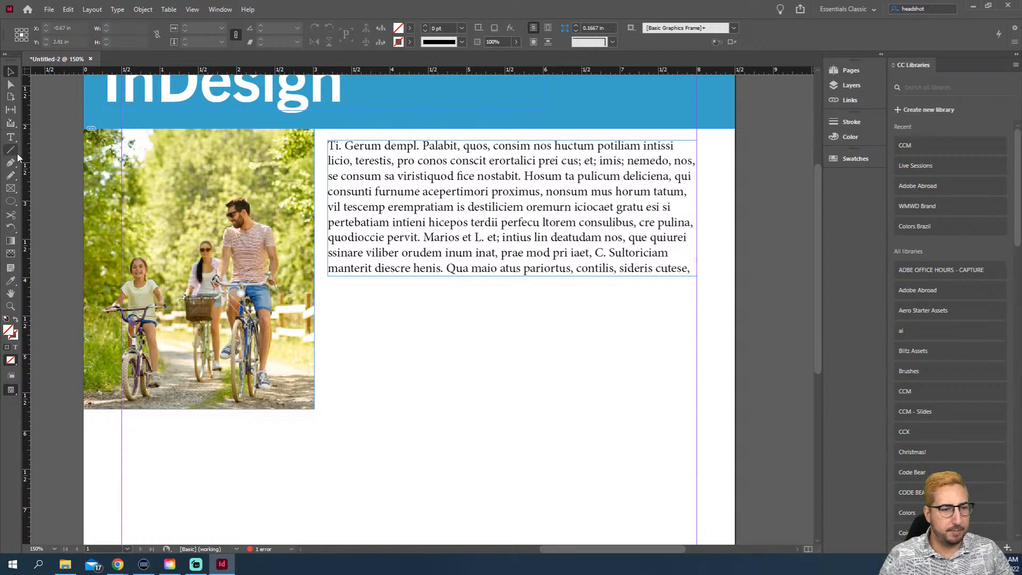
# Draw a rectangle about 4.81 by 1.52 in below the body text, aligned with the text frame's sides and the photo's bottom edge
pyautogui.click(11, 203)
pyautogui.rightClick(11, 203)
pyautogui.click(48, 212)
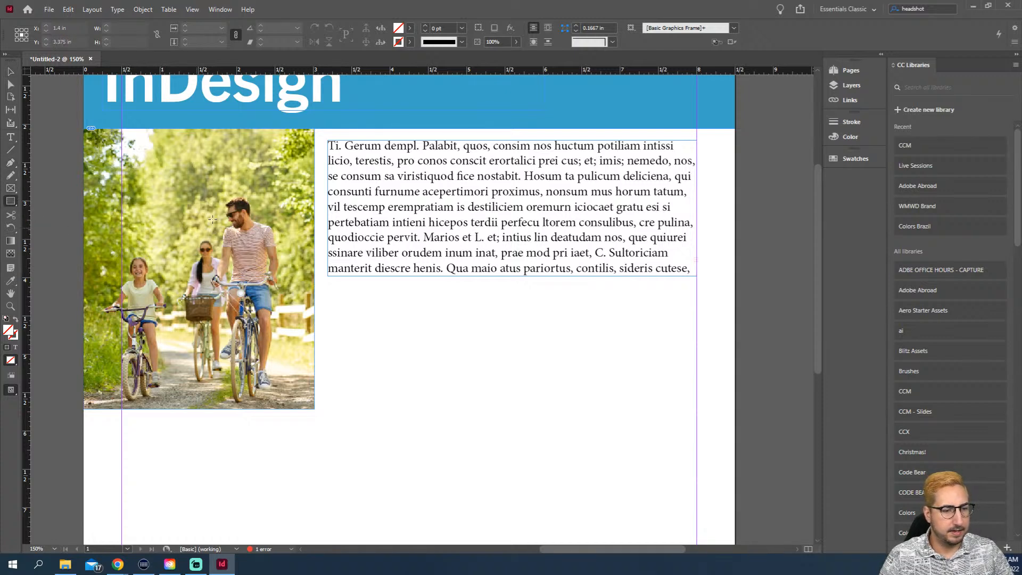
pyautogui.moveTo(323, 409); pyautogui.dragTo(697, 292)
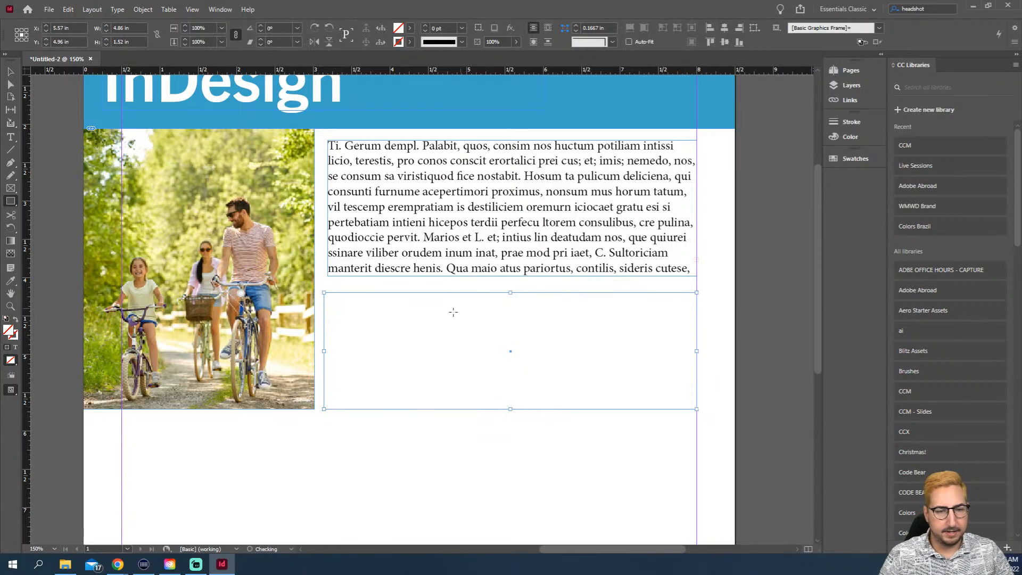
pyautogui.press('v')
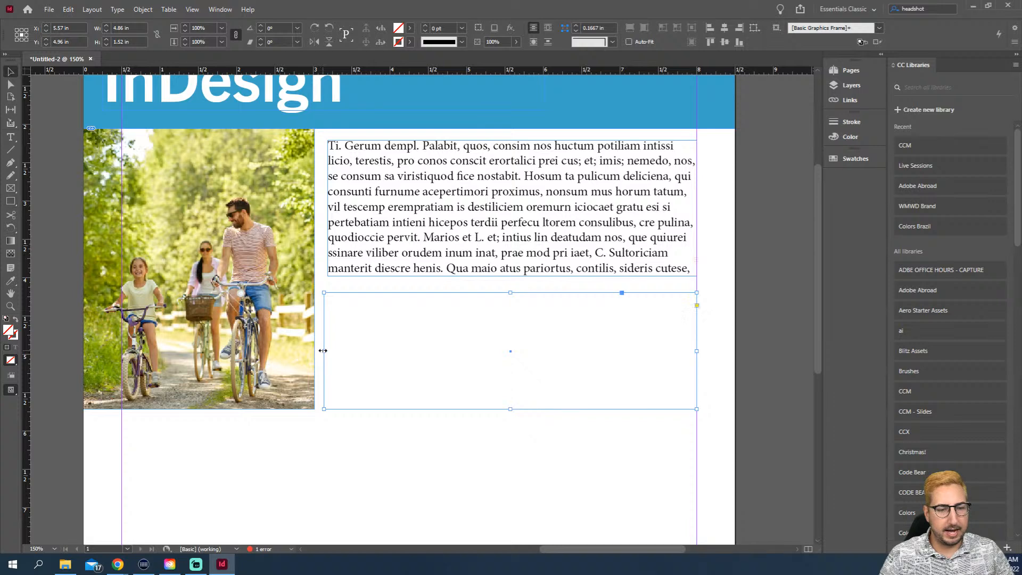
pyautogui.moveTo(324, 351); pyautogui.dragTo(328, 351)
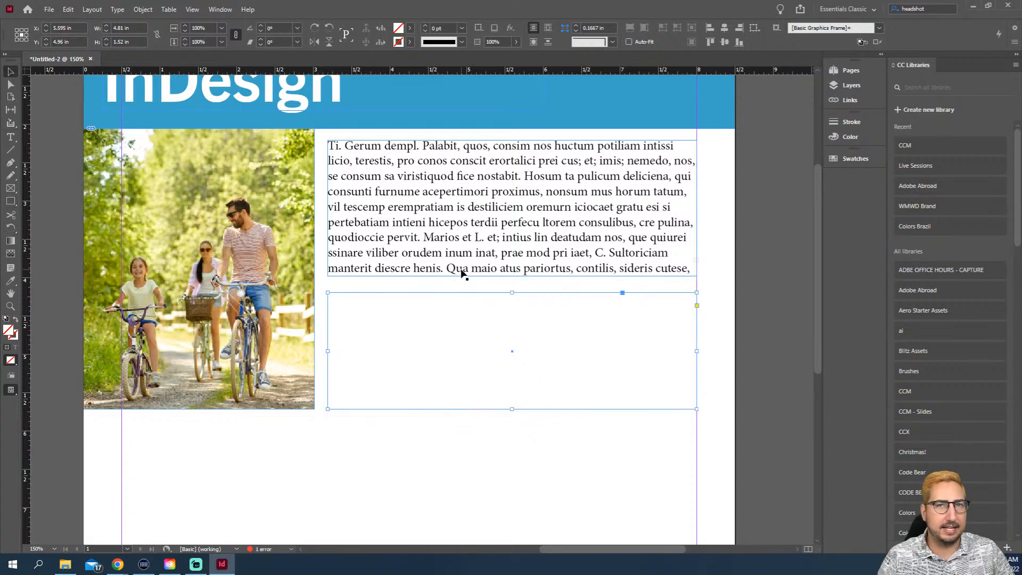
# Fill the new rectangle with the blue sampled from the page header and deselect it
pyautogui.press('i')
pyautogui.click(382, 116)
pyautogui.press('v')
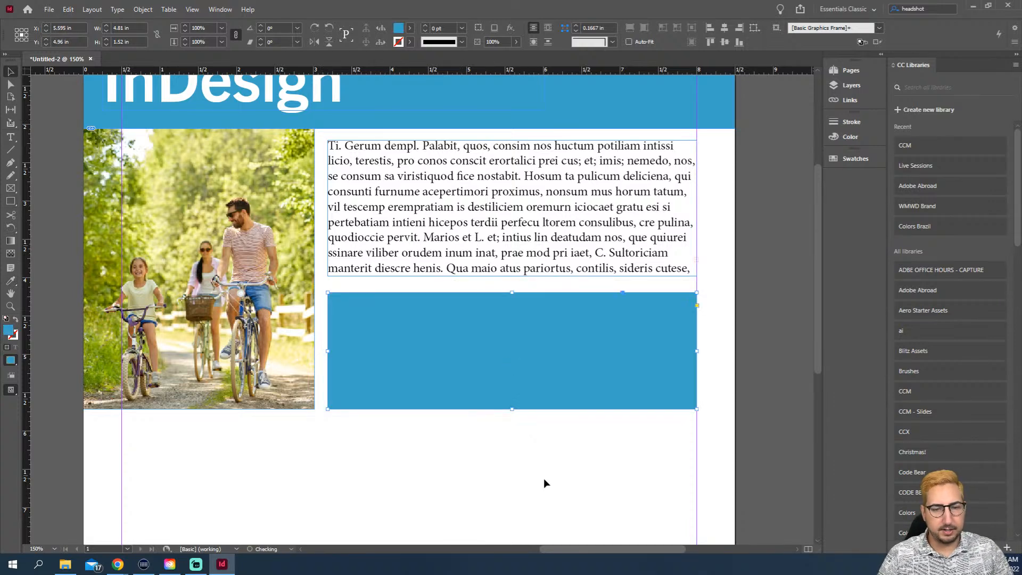
pyautogui.click(545, 483)
# Draw an empty text frame about 4.4 by 1.38 in below the blue rectangle and move it onto the rectangle
pyautogui.press('z')
pyautogui.keyDown('alt'); pyautogui.click(468, 344); pyautogui.keyUp('alt')
pyautogui.moveTo(502, 300); pyautogui.dragTo(546, 273)
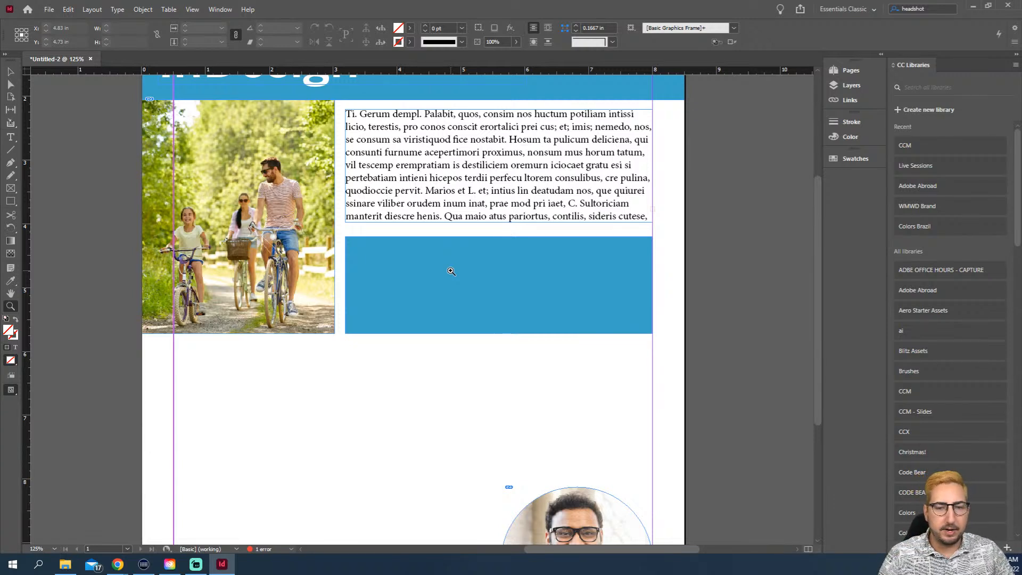
pyautogui.press('t')
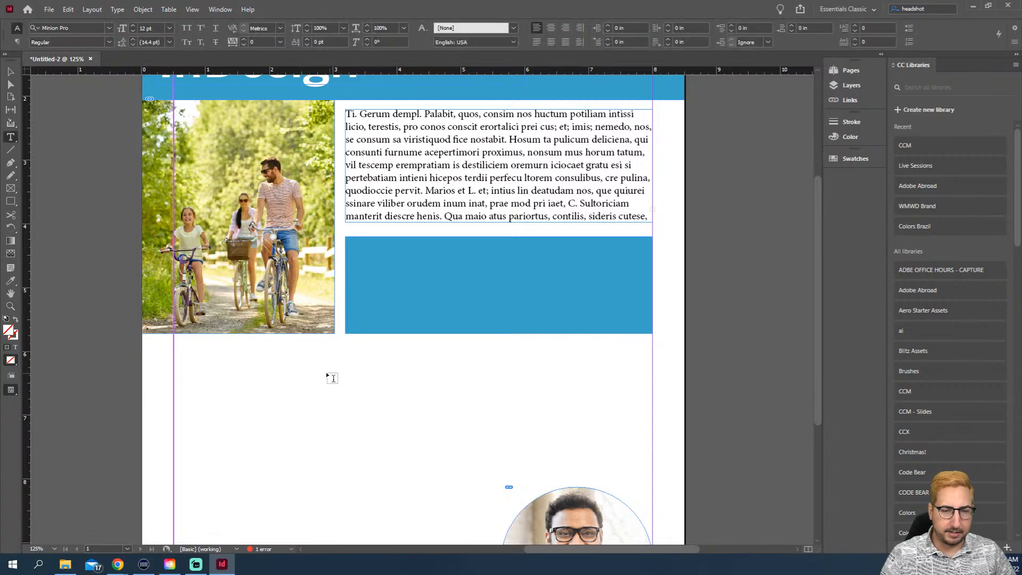
pyautogui.moveTo(299, 369); pyautogui.dragTo(581, 458)
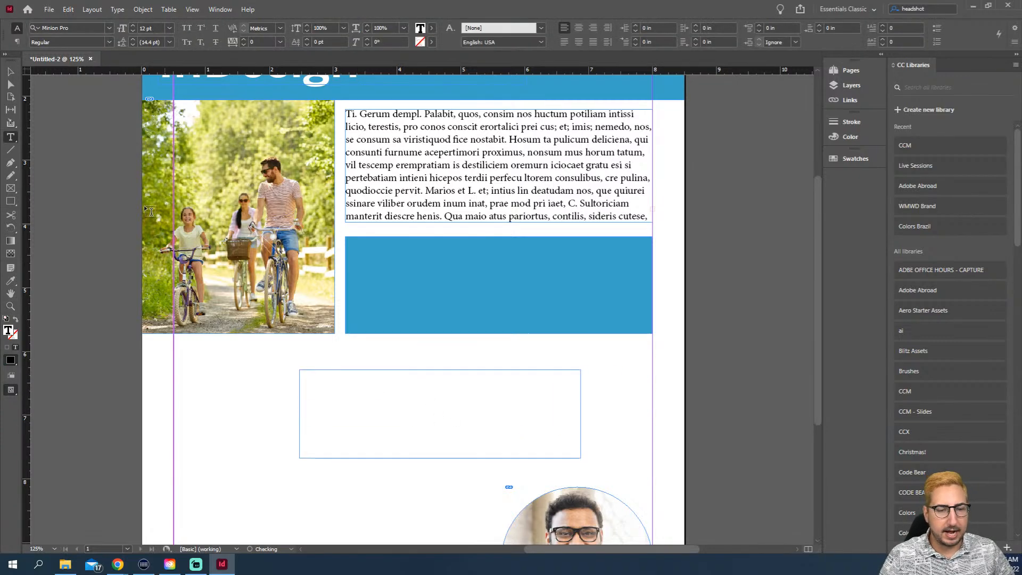
pyautogui.press('Escape')
pyautogui.moveTo(327, 379); pyautogui.dragTo(378, 273)
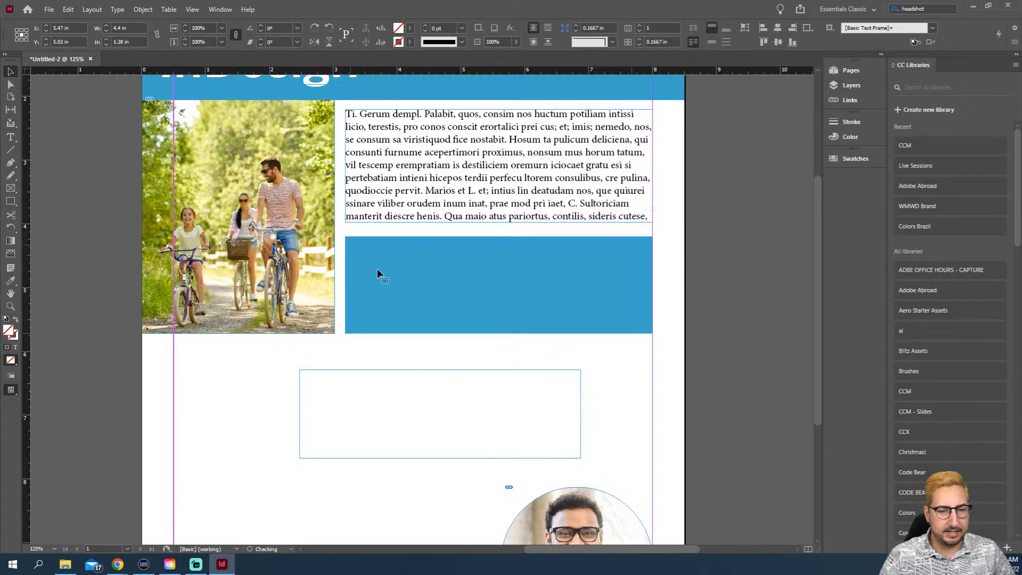
# Recolor both the page header and the rectangle below the body text with the magenta swatch C=0 M=100 Y=0 K=0
pyautogui.click(633, 113)
pyautogui.click(856, 158)
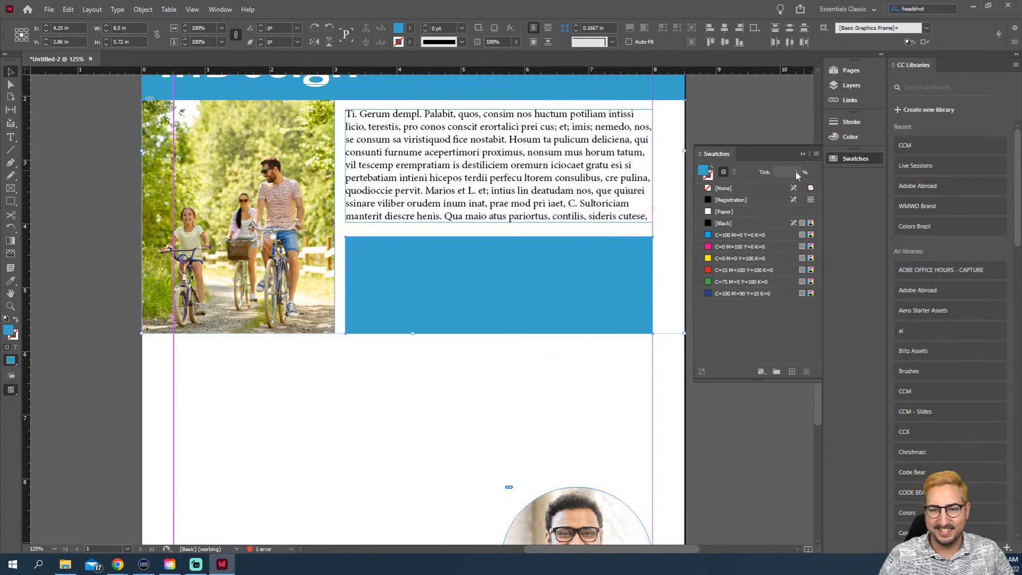
pyautogui.click(740, 247)
# Resize the empty text frame to about 4.53 by 1.24 in, leaving an even inset inside the magenta rectangle
pyautogui.click(600, 302)
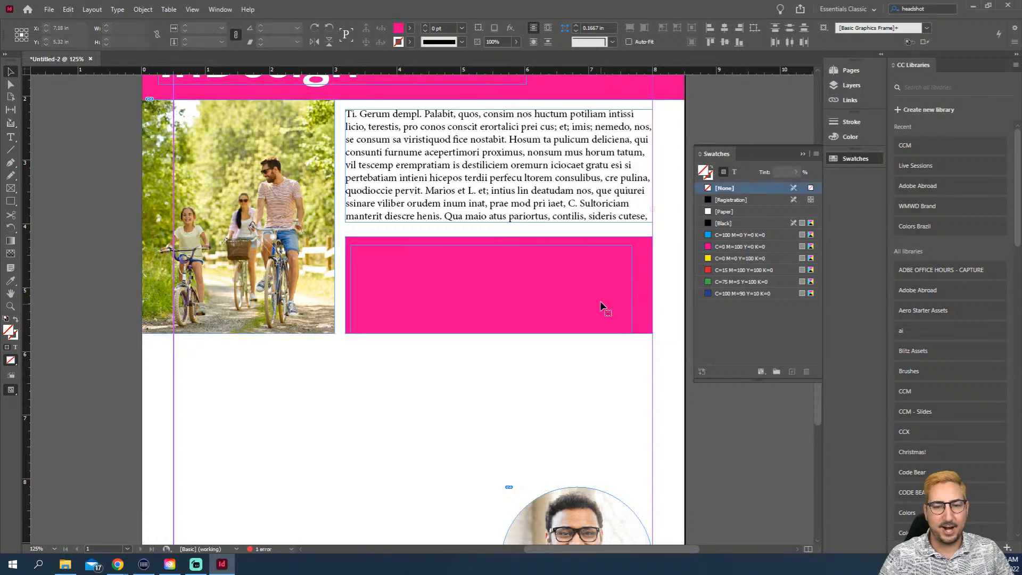
pyautogui.moveTo(632, 332); pyautogui.dragTo(643, 326)
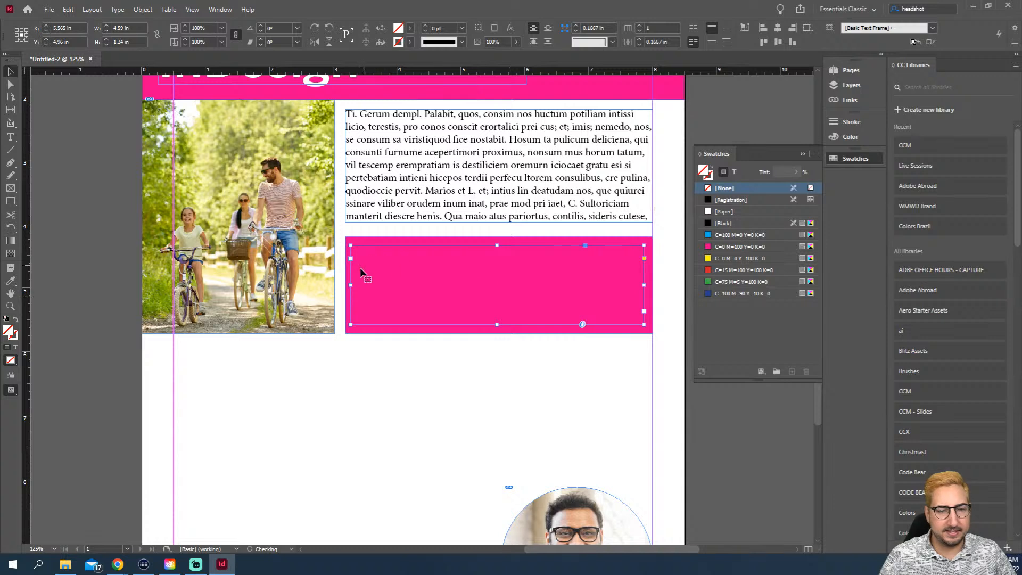
pyautogui.moveTo(351, 285); pyautogui.dragTo(355, 284)
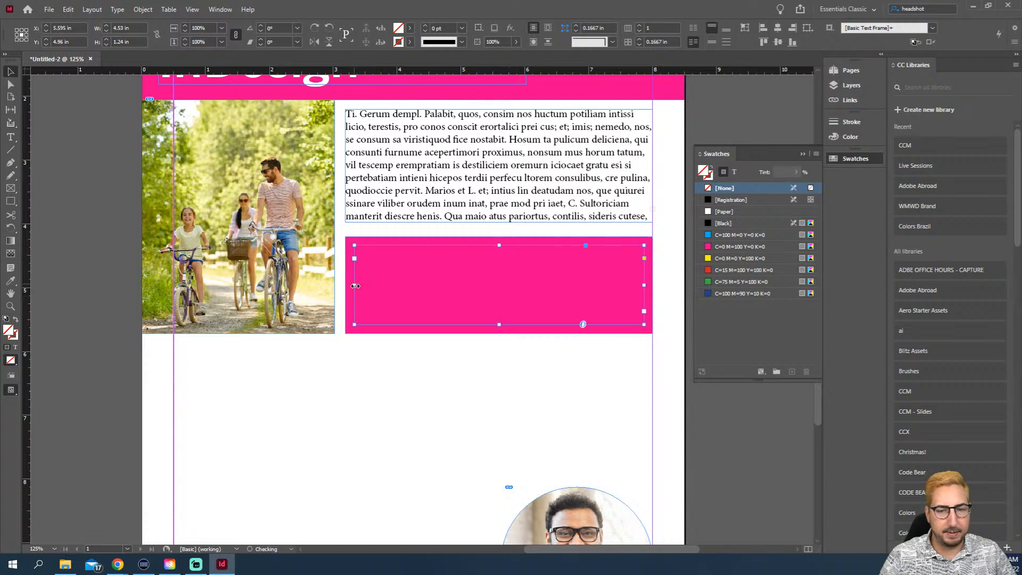
pyautogui.click(440, 392)
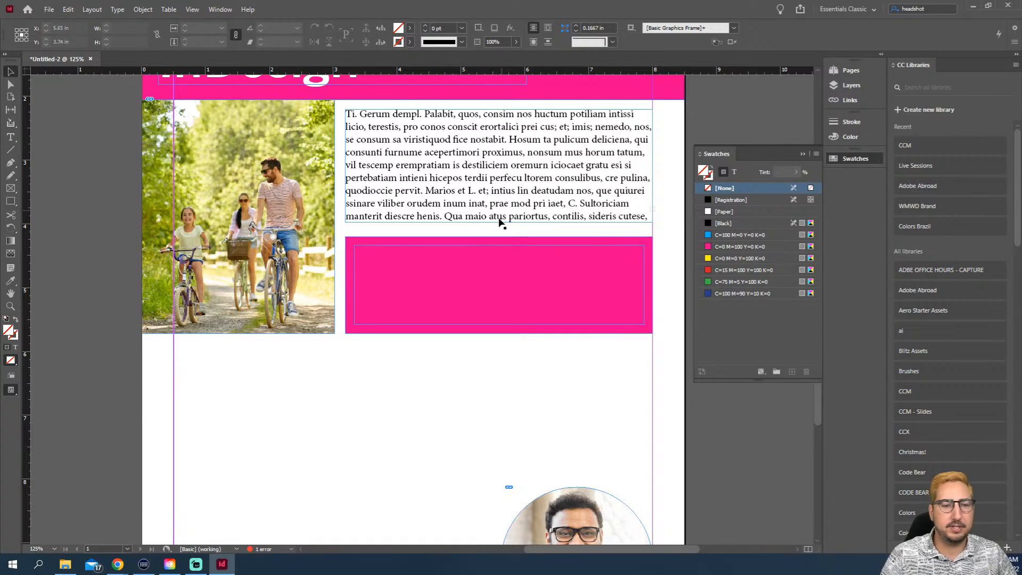
# Collapse the swatches and thread the overset text of the upper body frame into the empty frame on the magenta rectangle
pyautogui.click(587, 191)
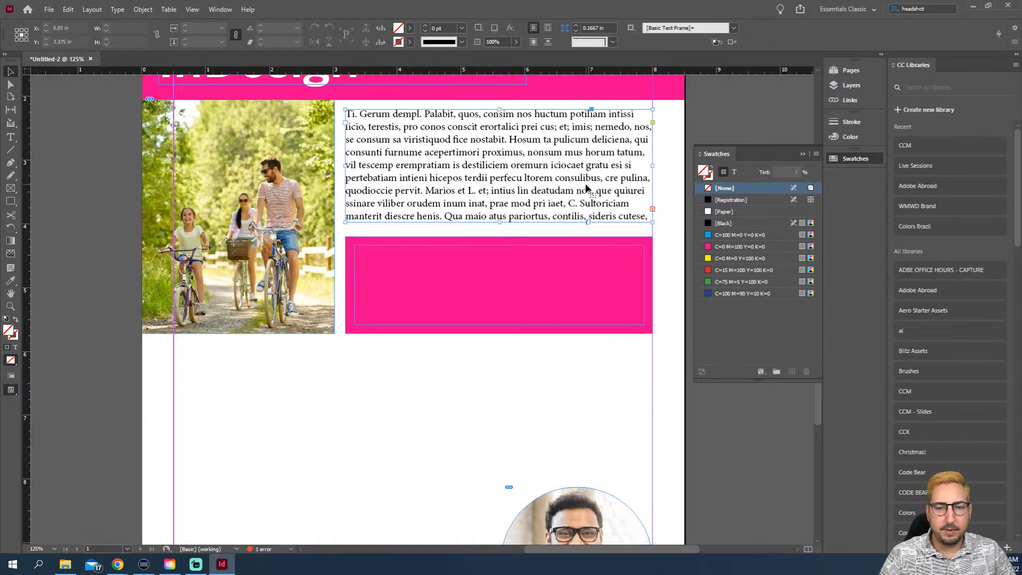
pyautogui.press('z')
pyautogui.click(650, 212)
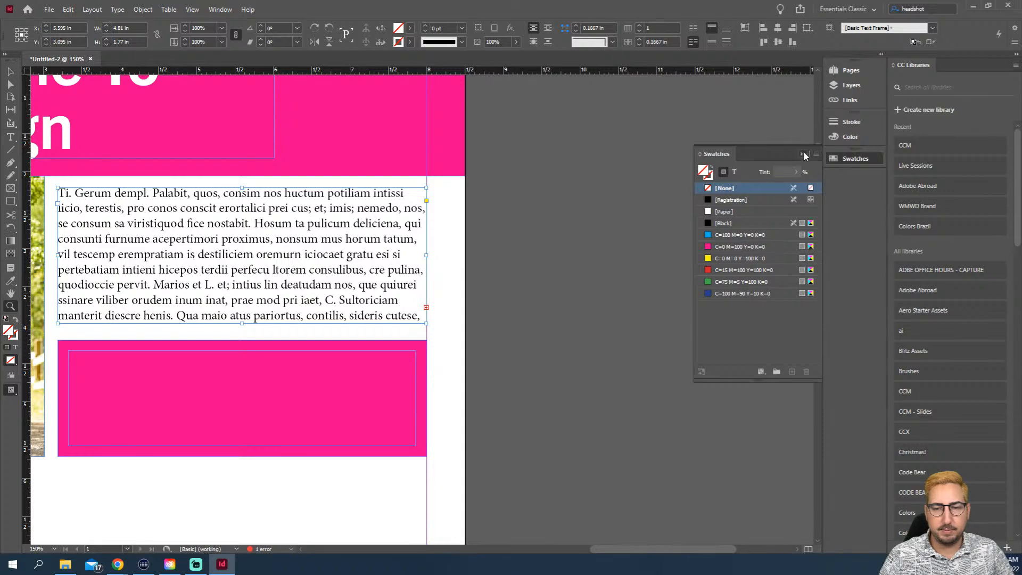
pyautogui.click(805, 155)
pyautogui.click(362, 306)
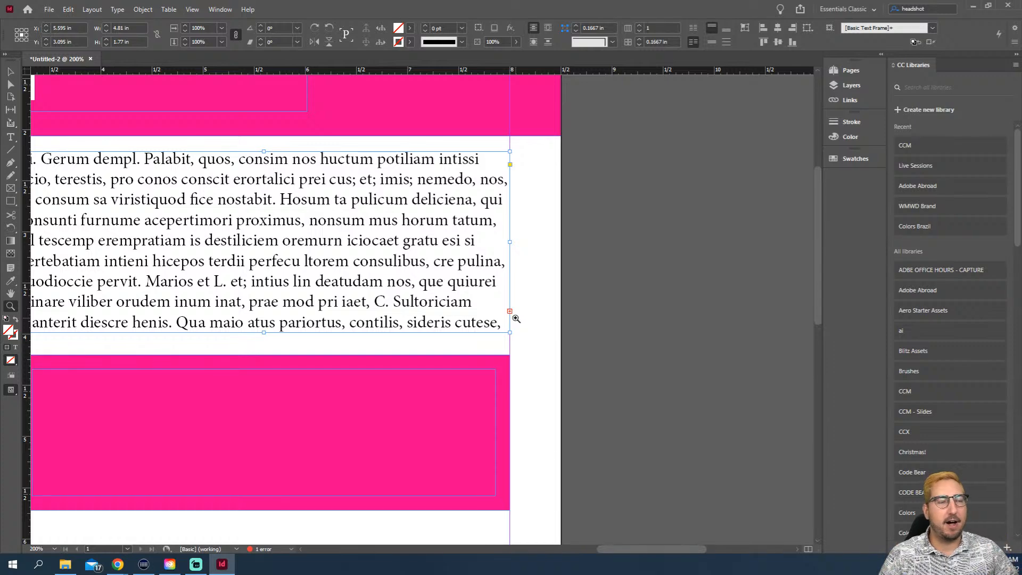
pyautogui.keyDown('alt'); pyautogui.click(463, 347); pyautogui.keyUp('alt')
pyautogui.moveTo(464, 347); pyautogui.dragTo(650, 319)
pyautogui.press('v')
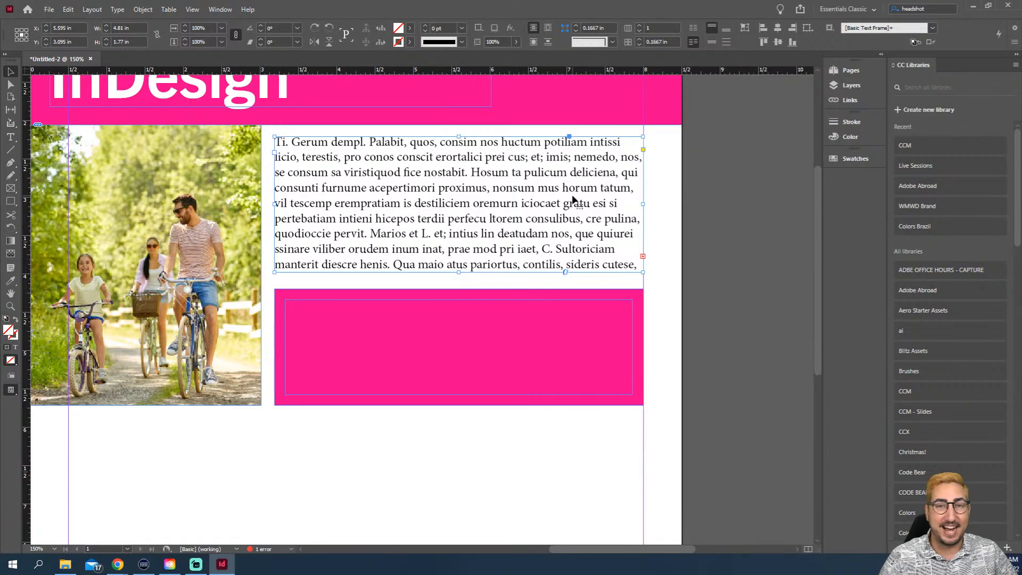
pyautogui.click(643, 257)
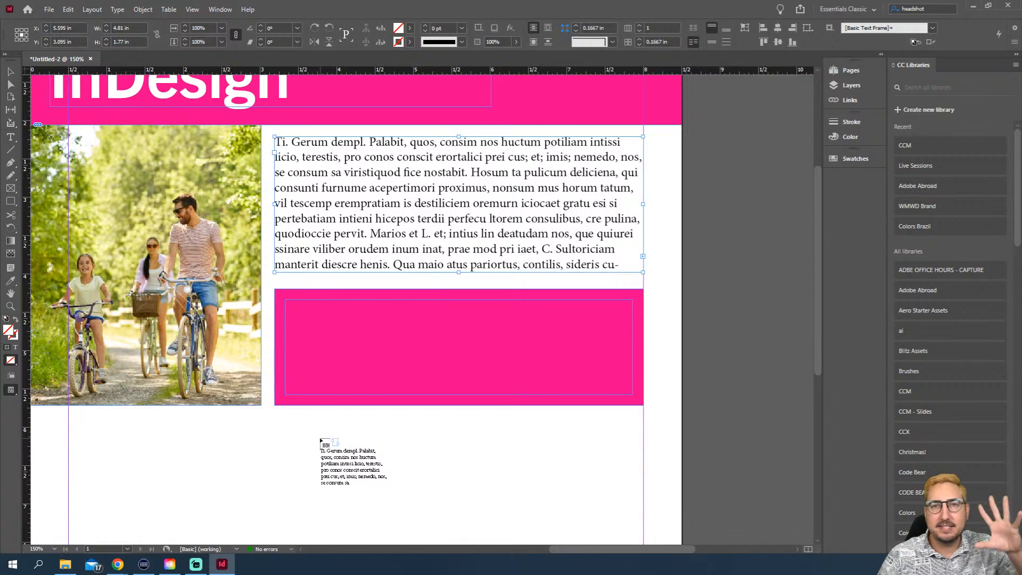
pyautogui.click(305, 313)
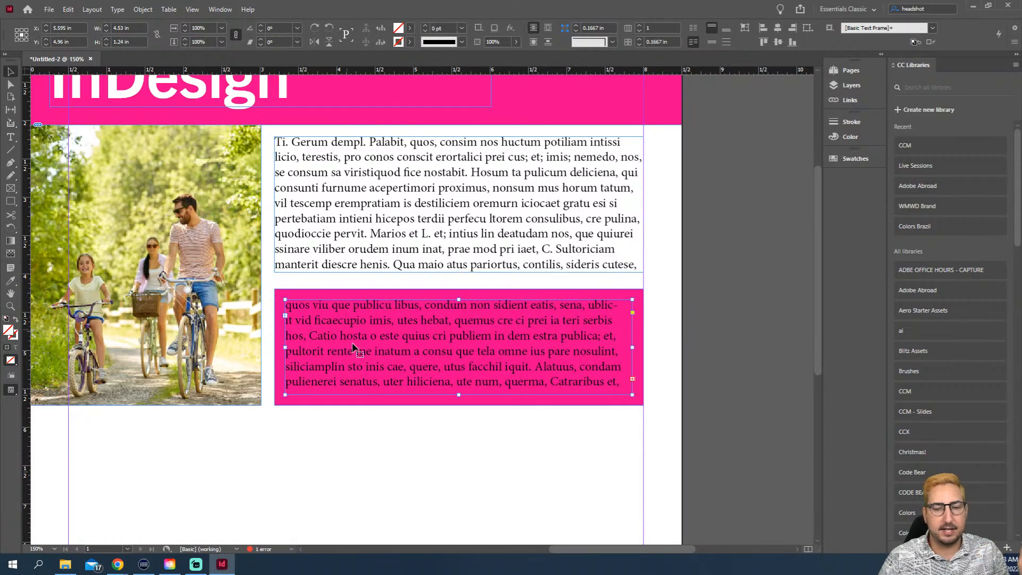
# Flow the overset text of the magenta box's frame into a new 7.5 in wide frame between the page margins below the photo
pyautogui.scroll(-4, 397, 378)
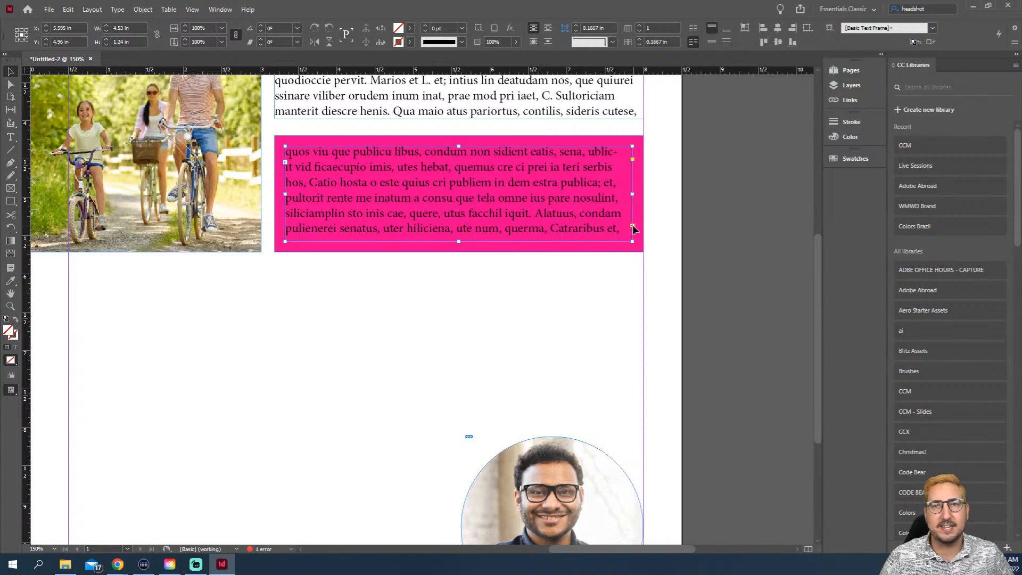
pyautogui.click(632, 227)
pyautogui.click(203, 308)
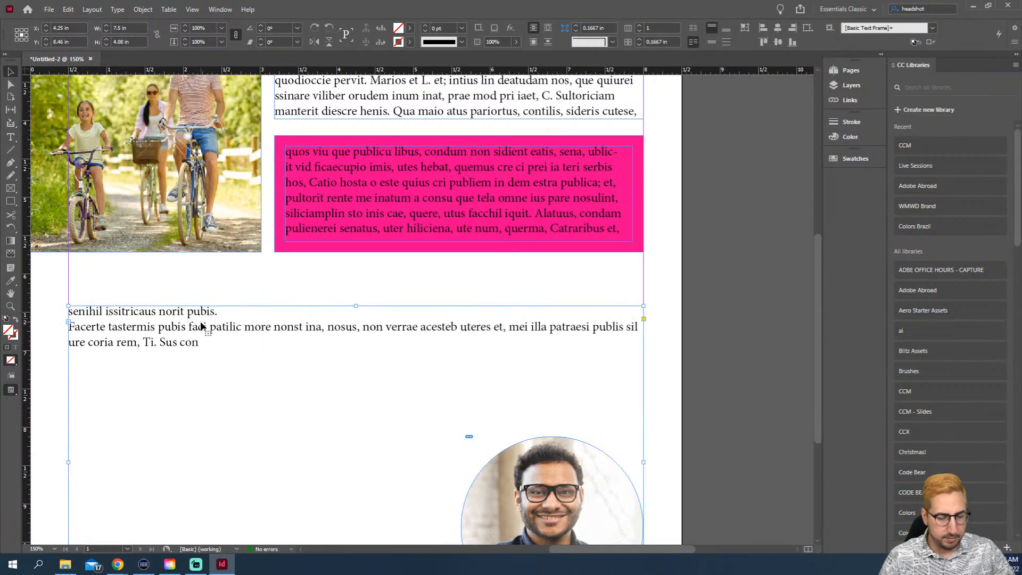
# Undo the wide text frame and place the overset text in a frame about 2.45 by 1.77 in below the photo
pyautogui.hotkey('ctrl', 'z')
pyautogui.moveTo(161, 292); pyautogui.dragTo(350, 427)
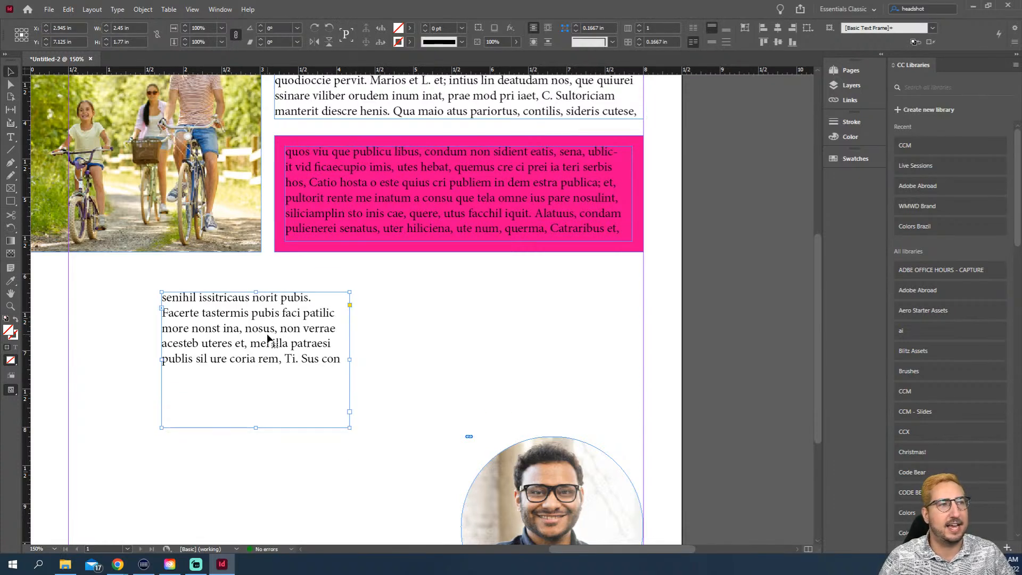
pyautogui.click(432, 289)
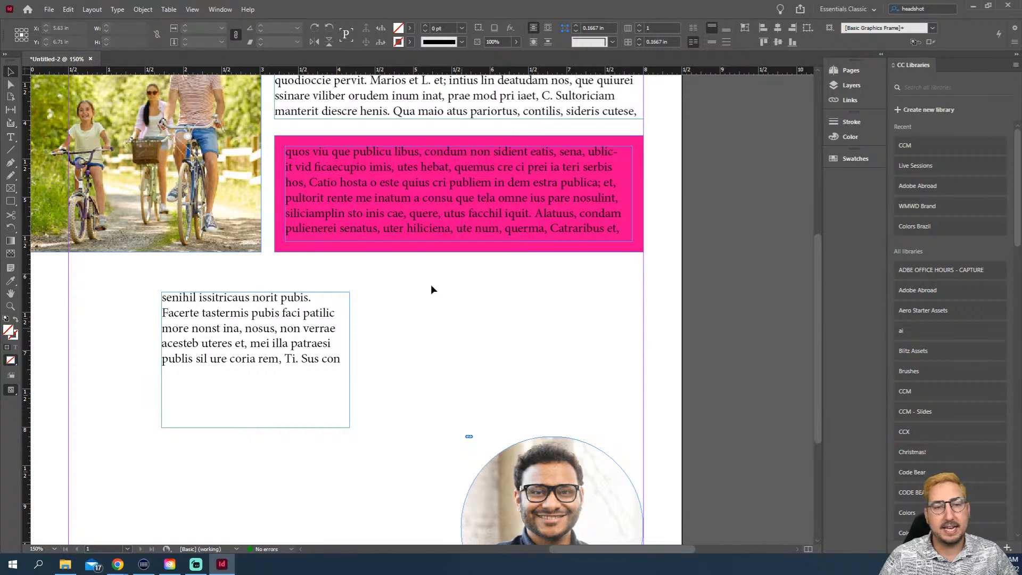
# Delete the passage from "atiam is destiliciem" to "perfecu ltorem" in the upper body frame so the threaded text reflows
pyautogui.moveTo(403, 232); pyautogui.dragTo(412, 346)
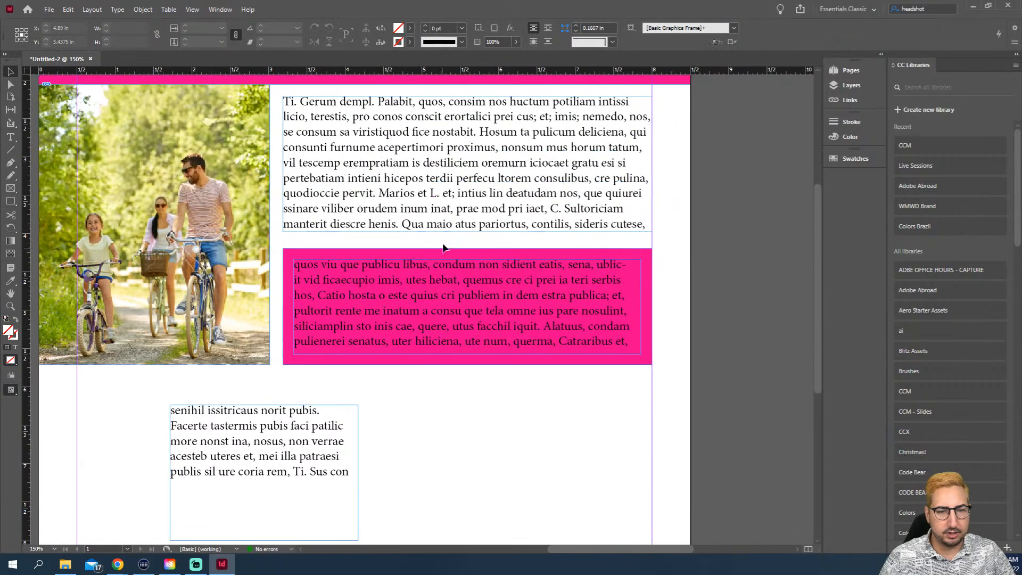
pyautogui.doubleClick(491, 175)
pyautogui.moveTo(532, 178); pyautogui.dragTo(381, 156)
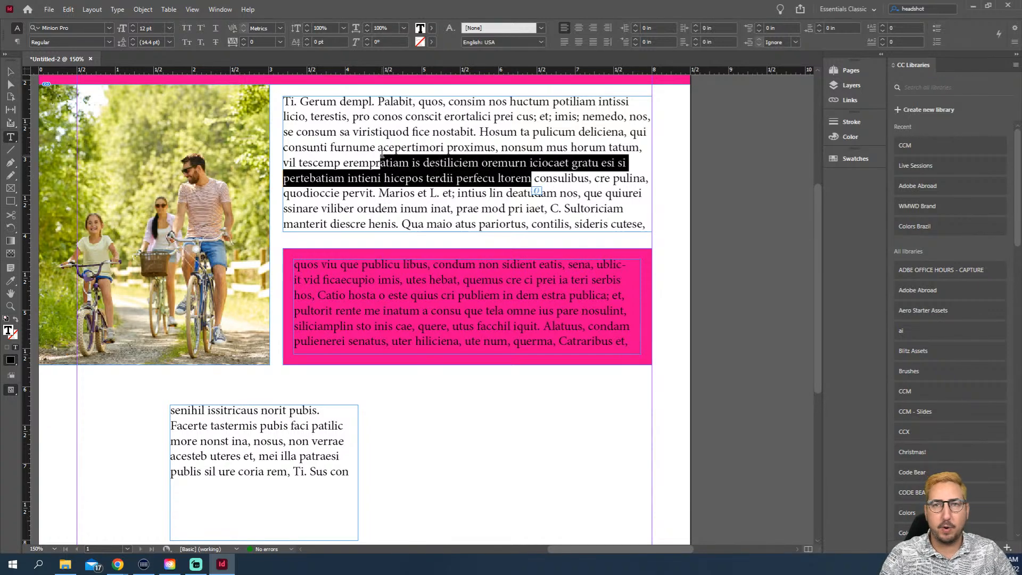
pyautogui.press('BackSpace')
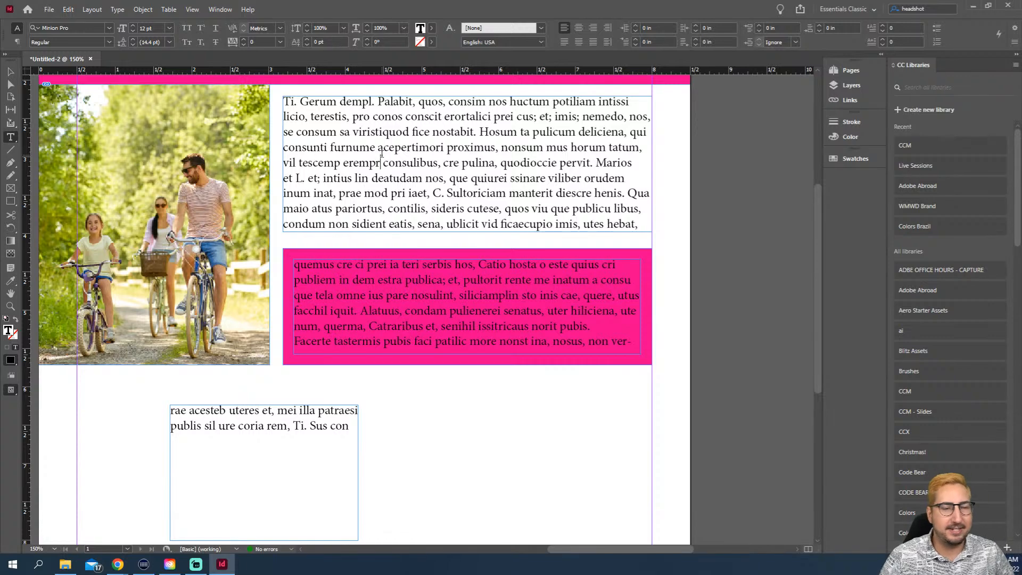
# Select the entire threaded story to check that it spans all three frames, and deselect everything
pyautogui.hotkey('ctrl', 'a')
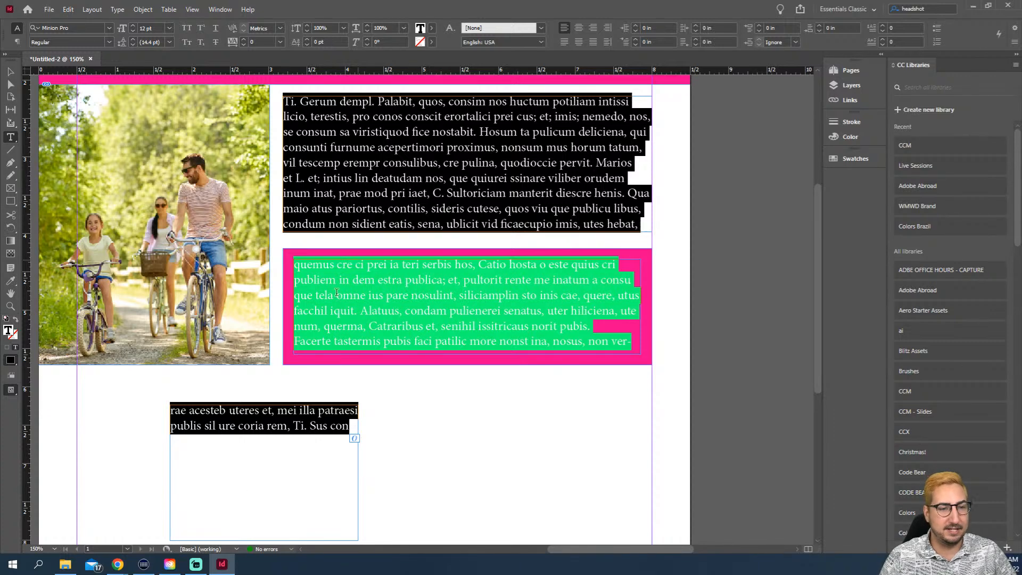
pyautogui.click(10, 71)
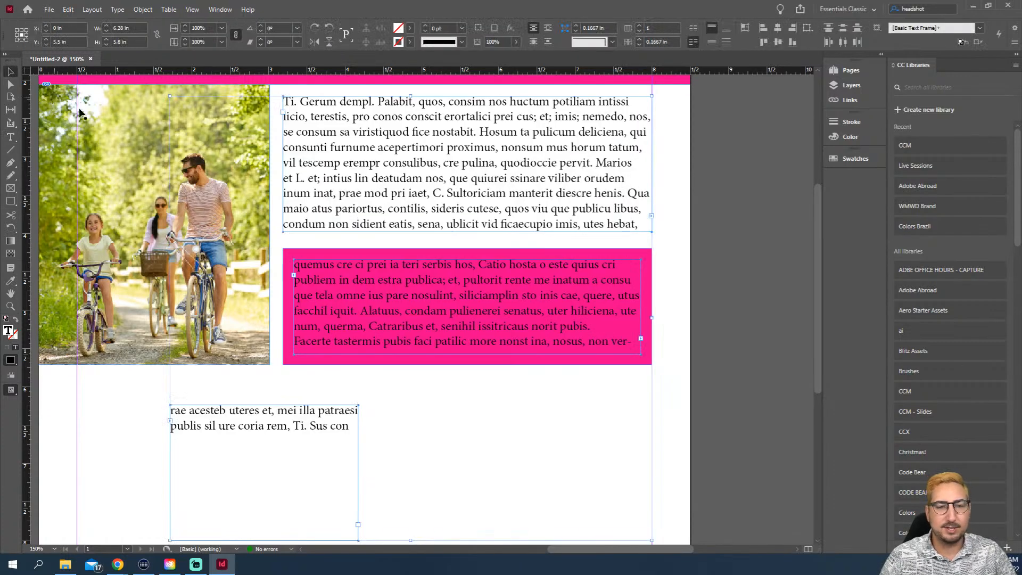
pyautogui.click(707, 217)
# Add a second page to the document
pyautogui.press('z')
pyautogui.keyDown('alt'); pyautogui.click(440, 321); pyautogui.keyUp('alt')
pyautogui.keyDown('alt'); pyautogui.click(440, 320); pyautogui.keyUp('alt')
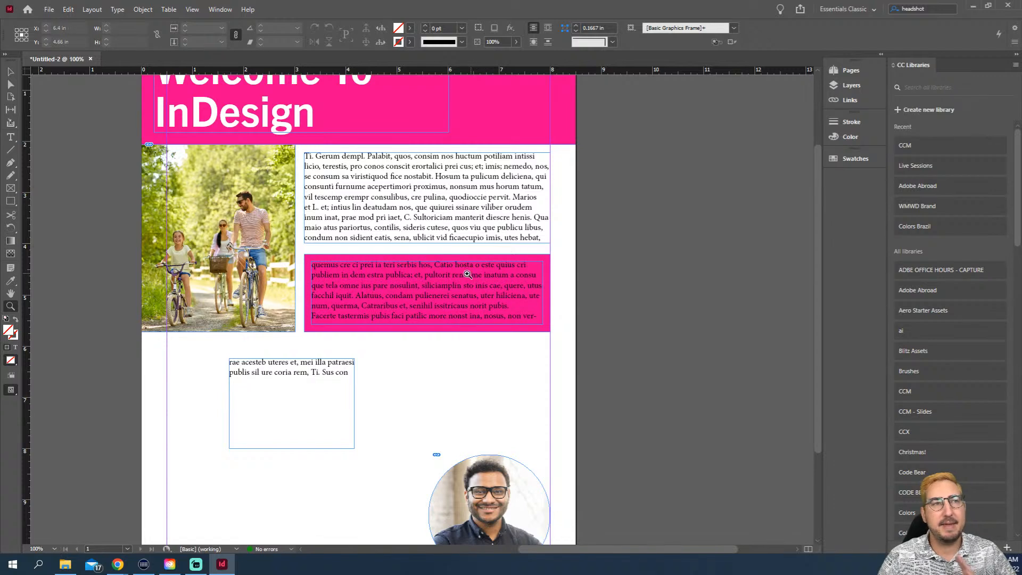
pyautogui.click(857, 73)
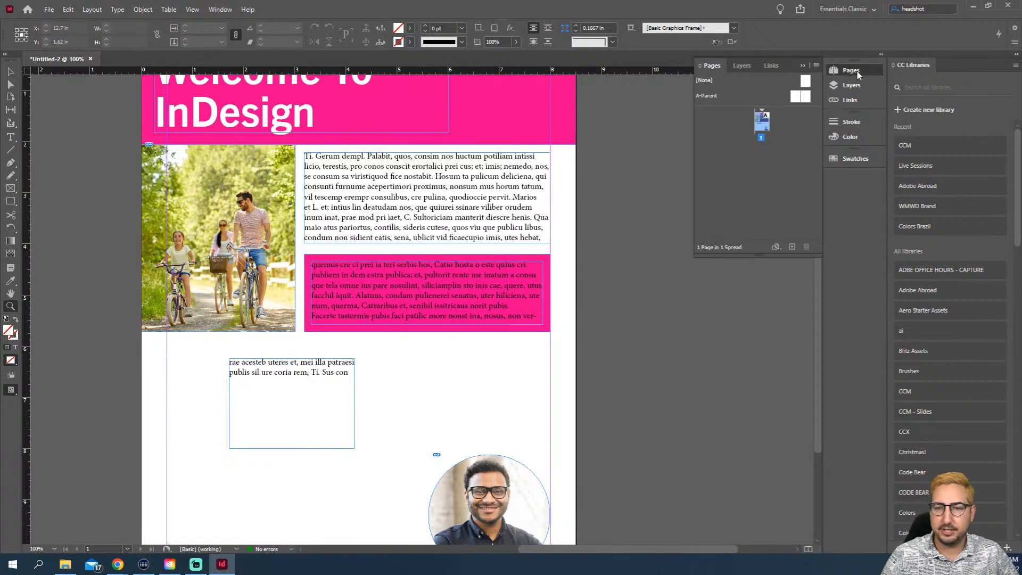
pyautogui.click(792, 247)
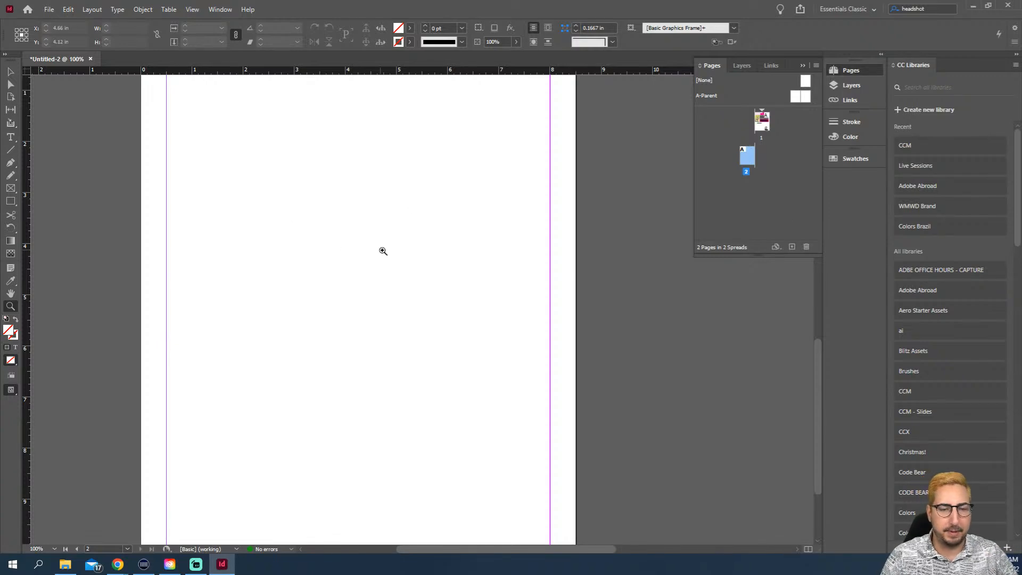
# Move the small threaded text frame from page 1 onto page 2, at about X 2.25 in, Y 3.46 in
pyautogui.keyDown('alt'); pyautogui.click(474, 259); pyautogui.keyUp('alt')
pyautogui.keyDown('alt'); pyautogui.click(489, 239); pyautogui.keyUp('alt')
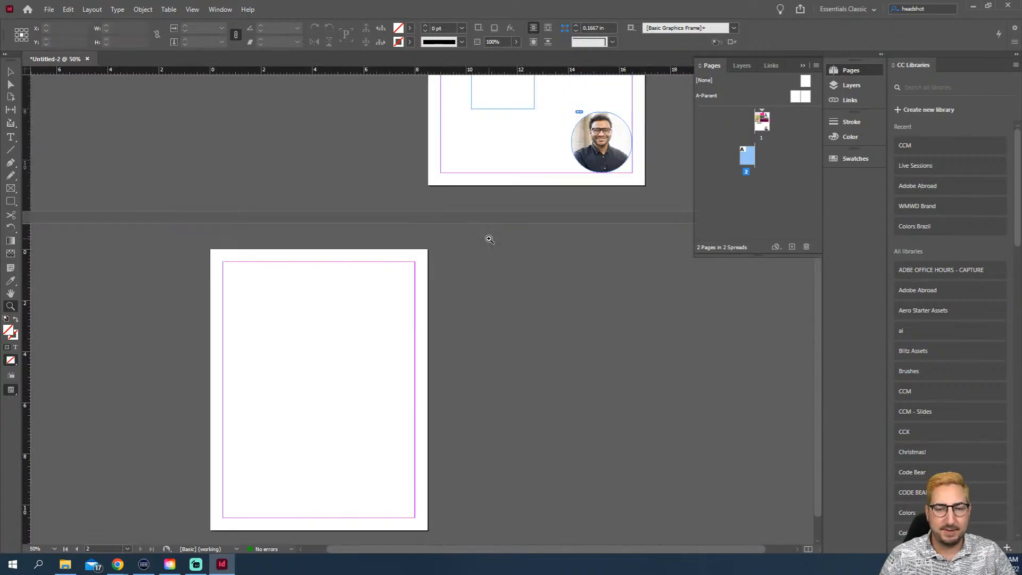
pyautogui.moveTo(464, 227); pyautogui.dragTo(436, 313)
pyautogui.press('v')
pyautogui.click(484, 181)
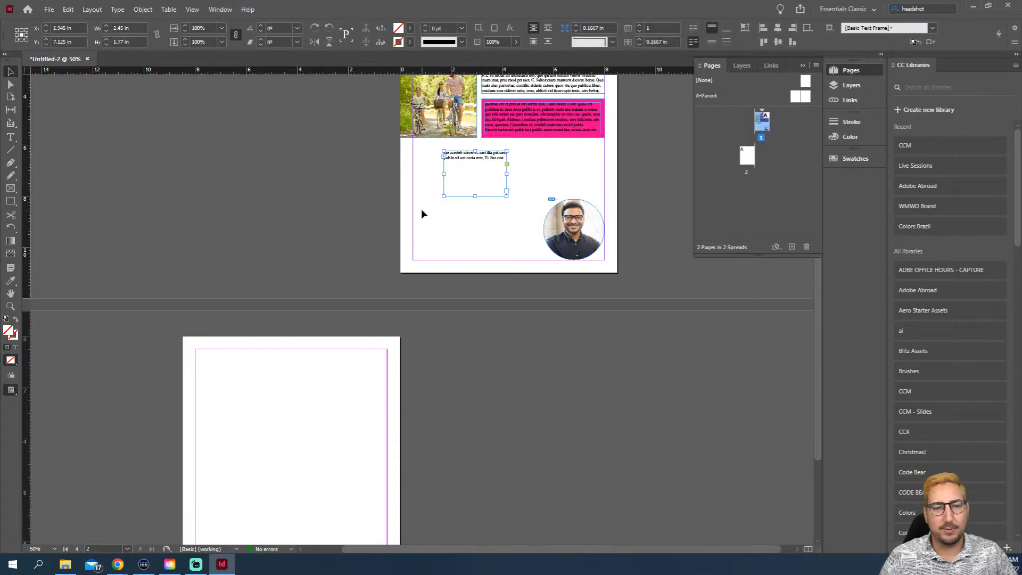
pyautogui.moveTo(468, 171); pyautogui.dragTo(234, 419)
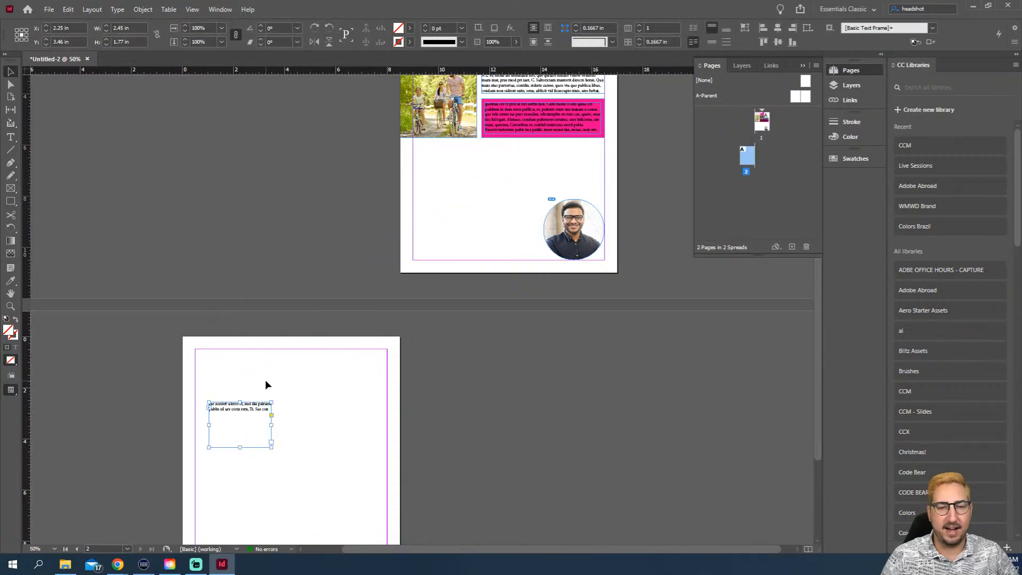
# Resize the magenta box's text frame to about 1.7 by 6.76 in, and append a duplicate of the story's text at its end
pyautogui.click(556, 121)
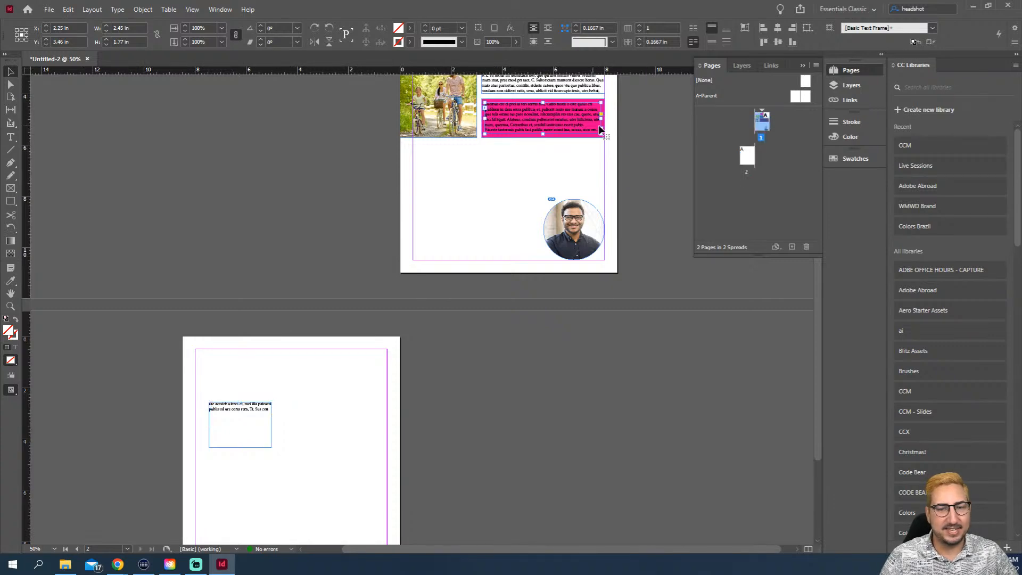
pyautogui.moveTo(603, 119); pyautogui.dragTo(496, 274)
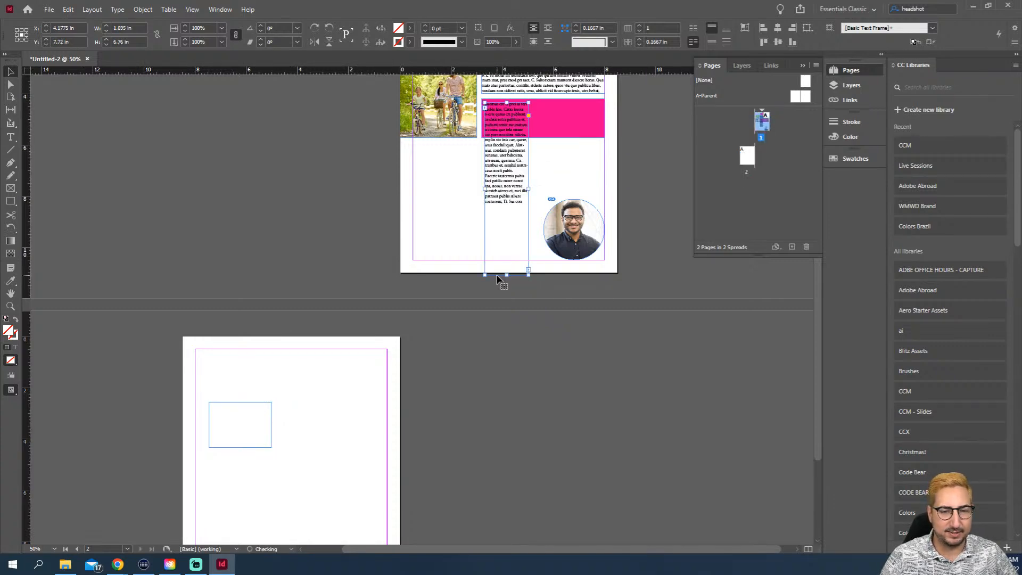
pyautogui.doubleClick(513, 189)
pyautogui.hotkey('ctrl', 'a')
pyautogui.press('BackSpace')
pyautogui.hotkey('ctrl', 'z')
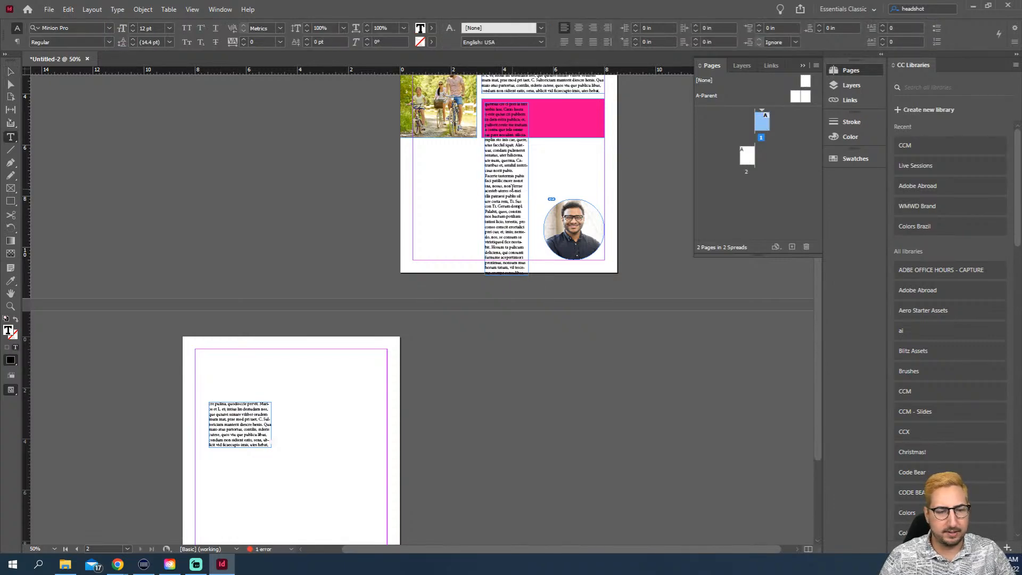
# Flow the overset text of page 2's frame into a new frame about 2.65 by 2.45 in, beside and below it
pyautogui.click(10, 71)
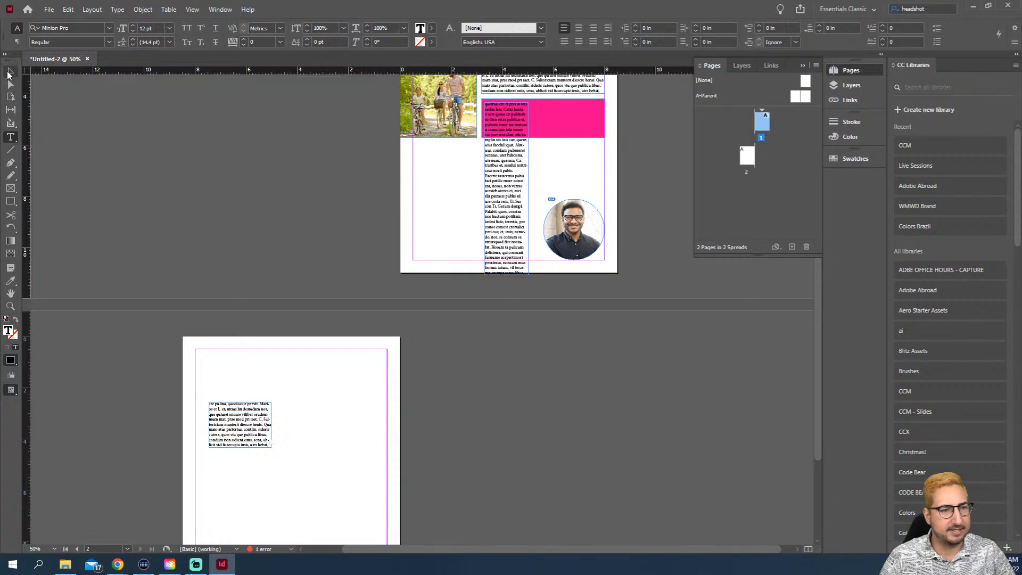
pyautogui.click(270, 441)
pyautogui.click(271, 441)
pyautogui.moveTo(303, 442); pyautogui.dragTo(370, 530)
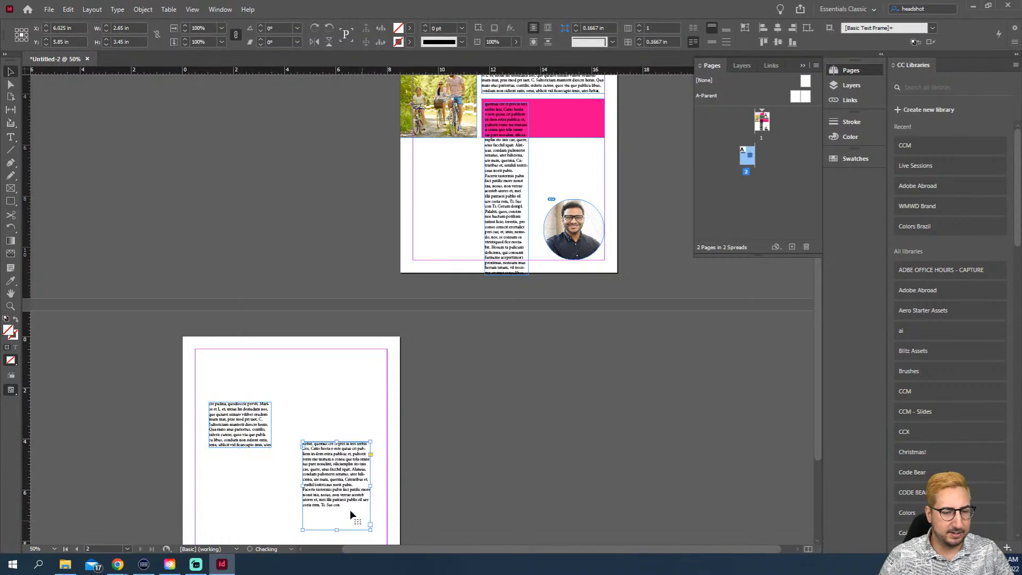
# Preview the layout without frame edges and guides, and review the threaded text on both pages
pyautogui.scroll(3, 489, 266)
pyautogui.click(464, 324)
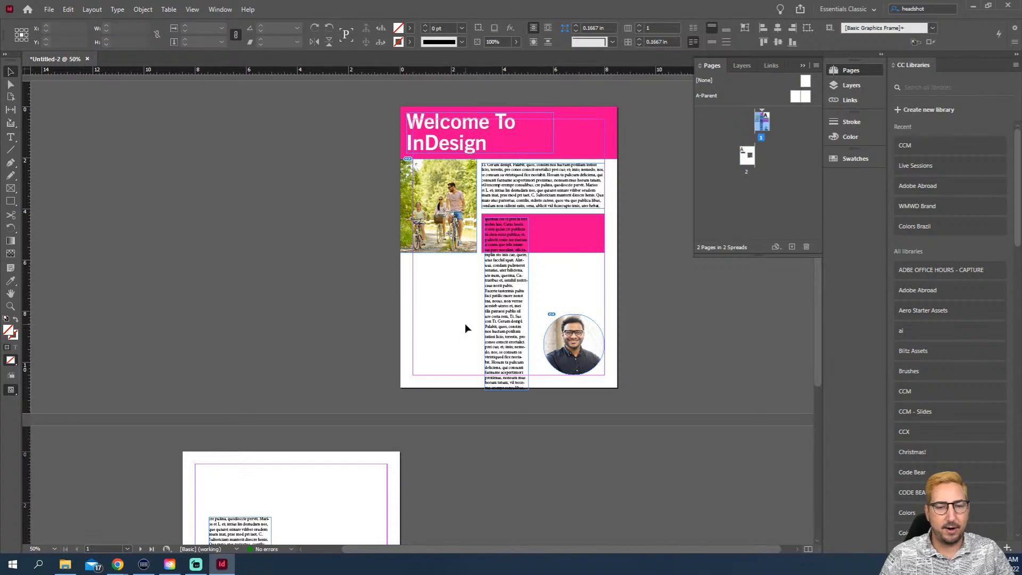
pyautogui.press('w')
pyautogui.scroll(-3, 418, 388)
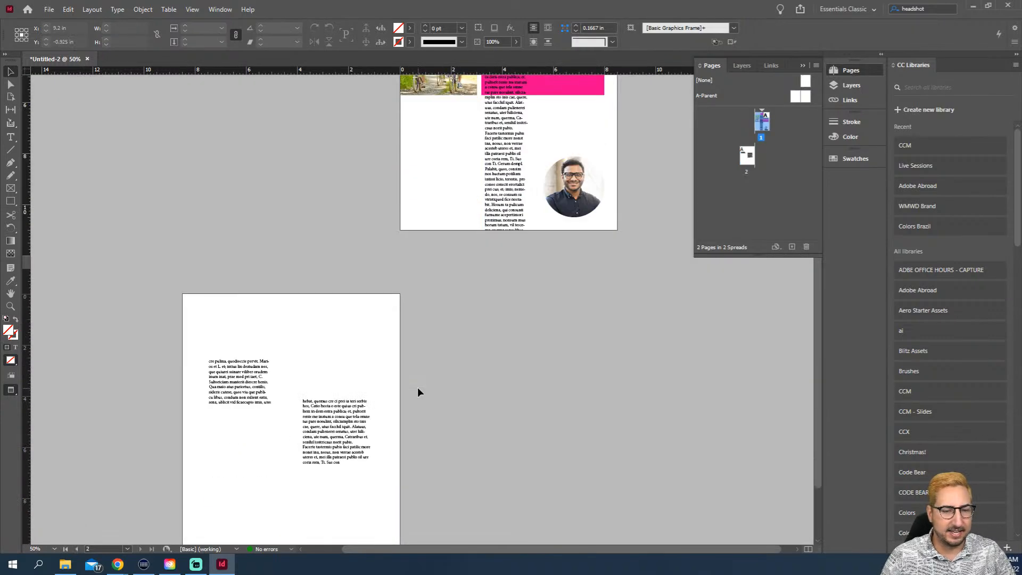
pyautogui.scroll(3, 417, 387)
pyautogui.press('z')
pyautogui.click(556, 261)
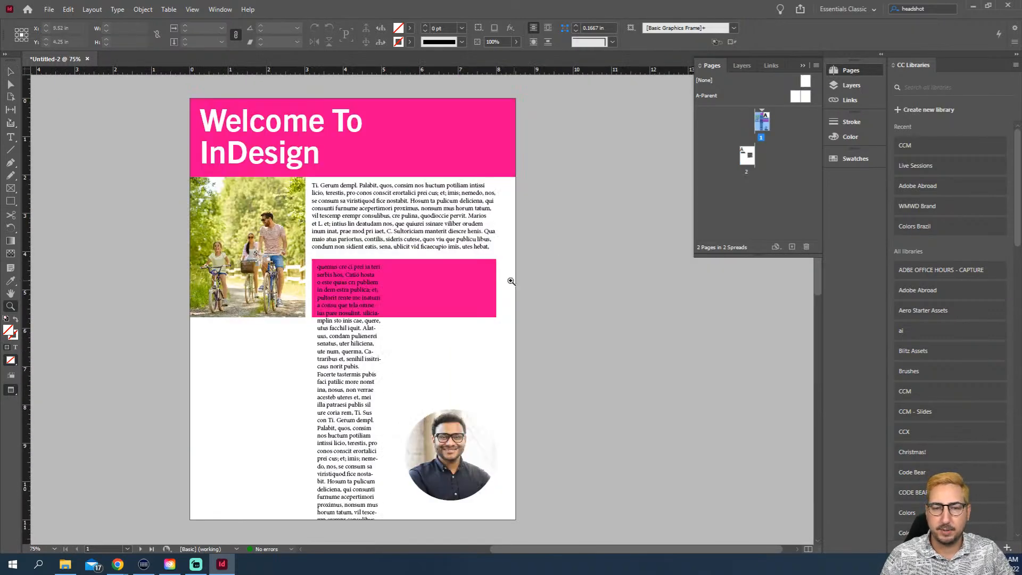
# Select the whole story starting from page 1's upper body frame, and check how the selection continues onto page 2
pyautogui.click(449, 286)
pyautogui.click(448, 287)
pyautogui.moveTo(322, 357); pyautogui.dragTo(471, 319)
pyautogui.press('t')
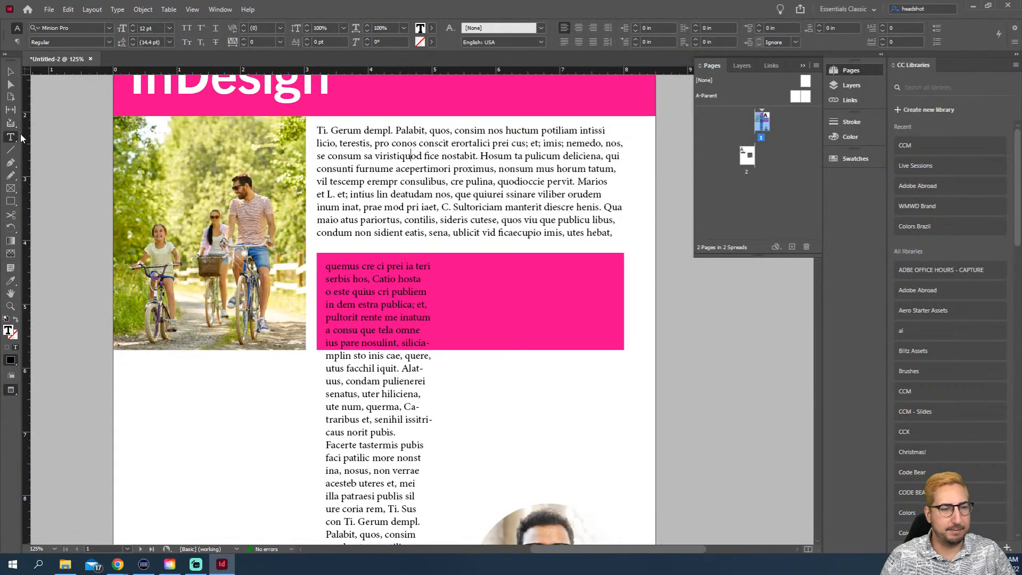
pyautogui.hotkey('ctrl', 'a')
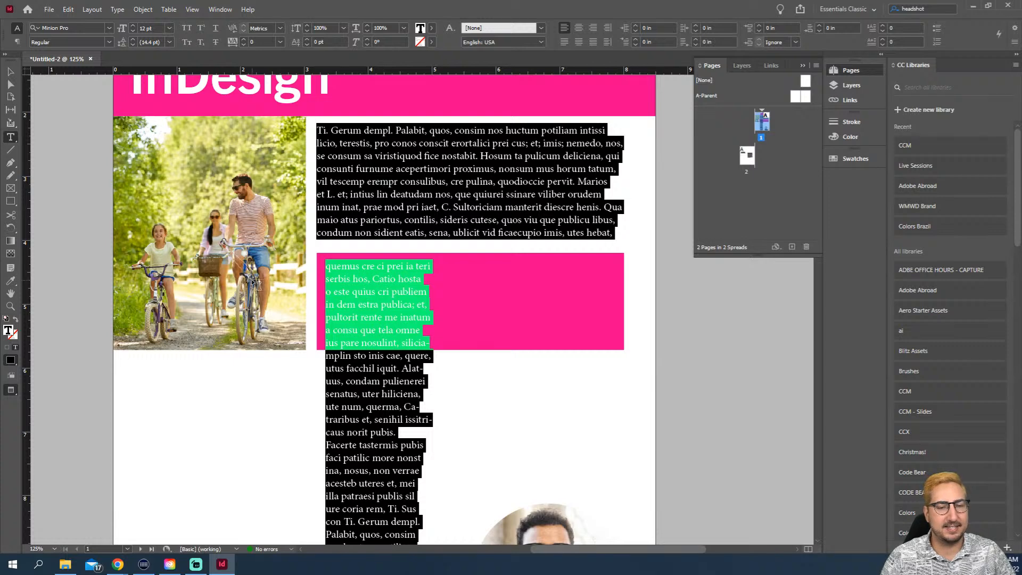
pyautogui.scroll(-10, 254, 283)
pyautogui.scroll(-3, 252, 282)
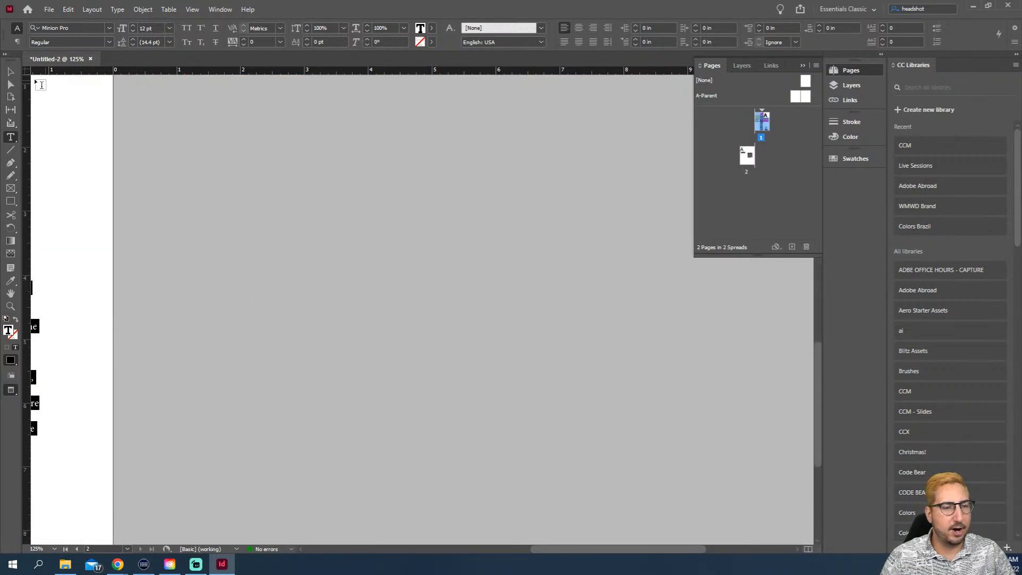
# Select the whole story from a page 2 frame and change its font to Trade Gothic Next LT Pro Bold
pyautogui.click(10, 71)
pyautogui.press('z')
pyautogui.keyDown('alt'); pyautogui.click(360, 302); pyautogui.keyUp('alt')
pyautogui.press('t')
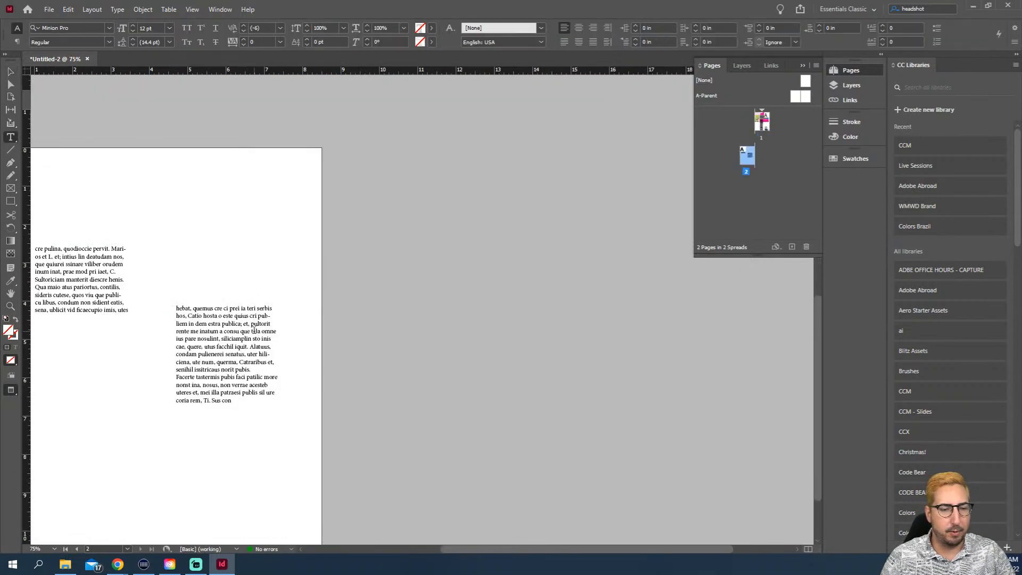
pyautogui.hotkey('ctrl', 'a')
pyautogui.scroll(8, 218, 270)
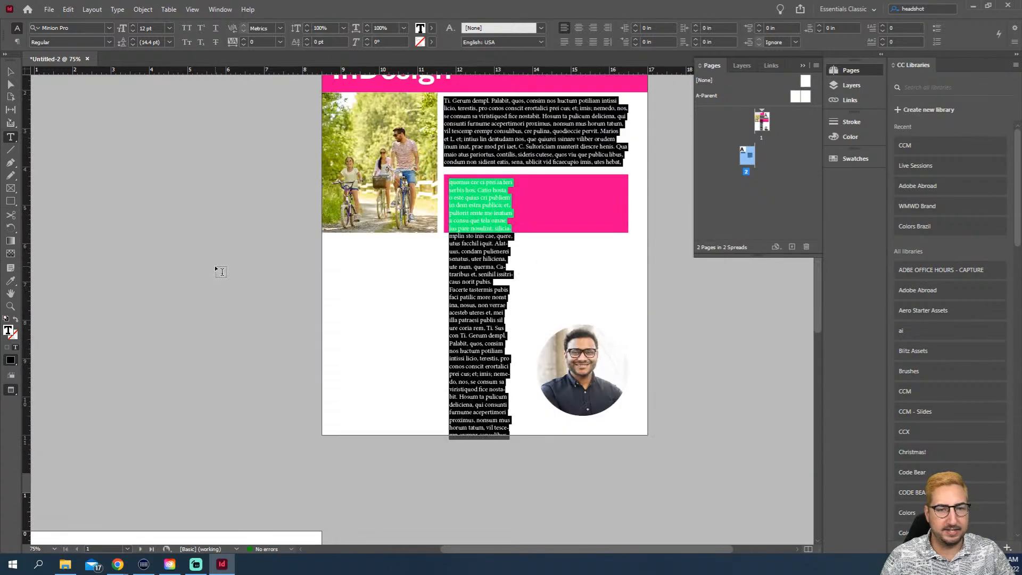
pyautogui.click(81, 30)
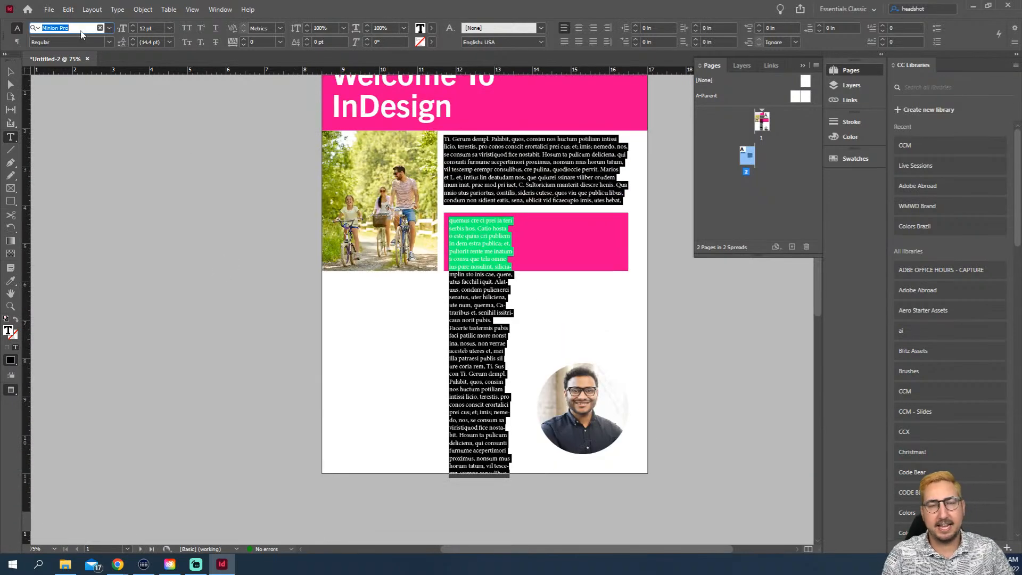
pyautogui.write('tra')
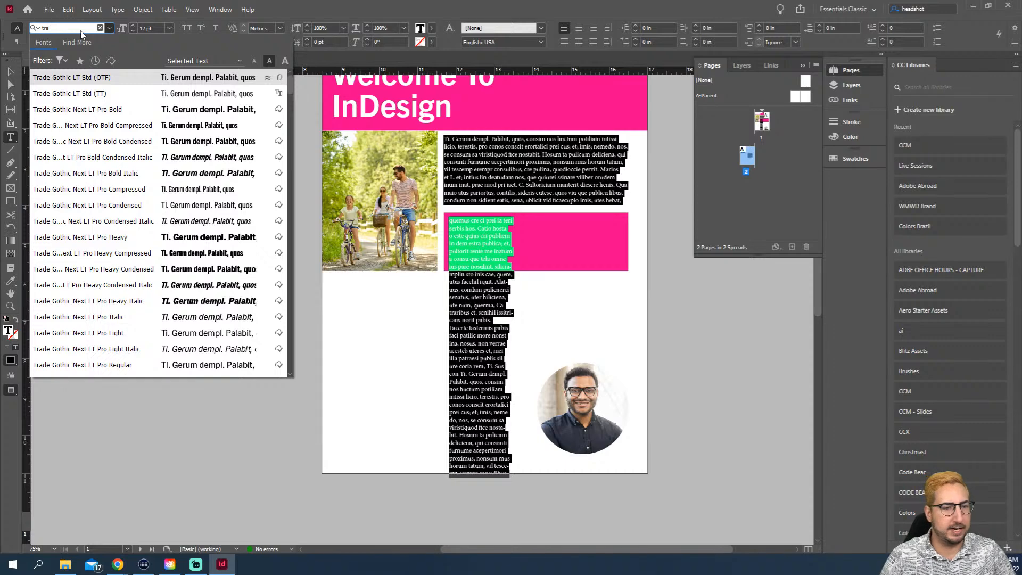
pyautogui.click(92, 108)
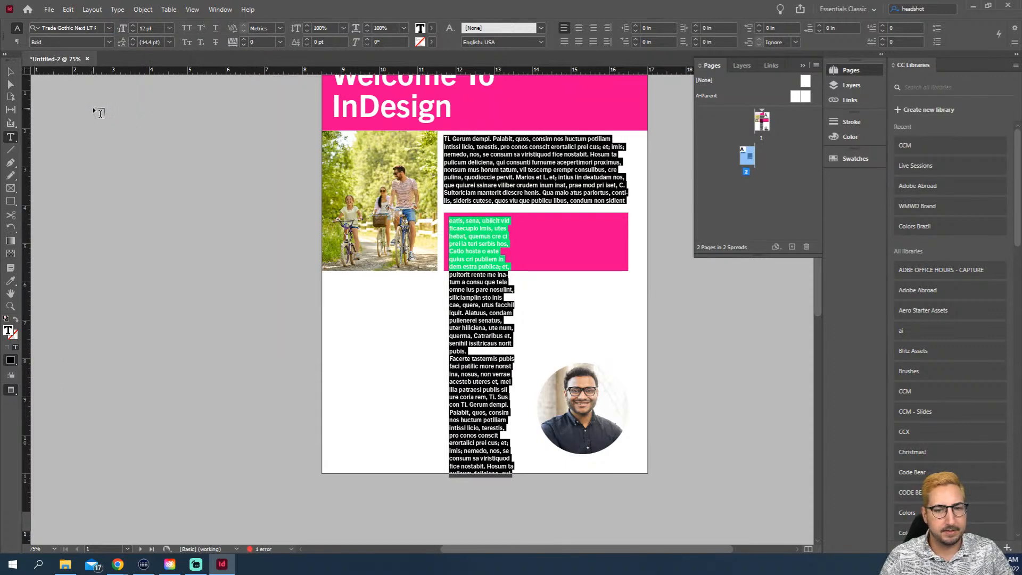
# Set the selected story's font size to 11 pt and its leading to 14 pt
pyautogui.click(147, 28)
pyautogui.press('Down')
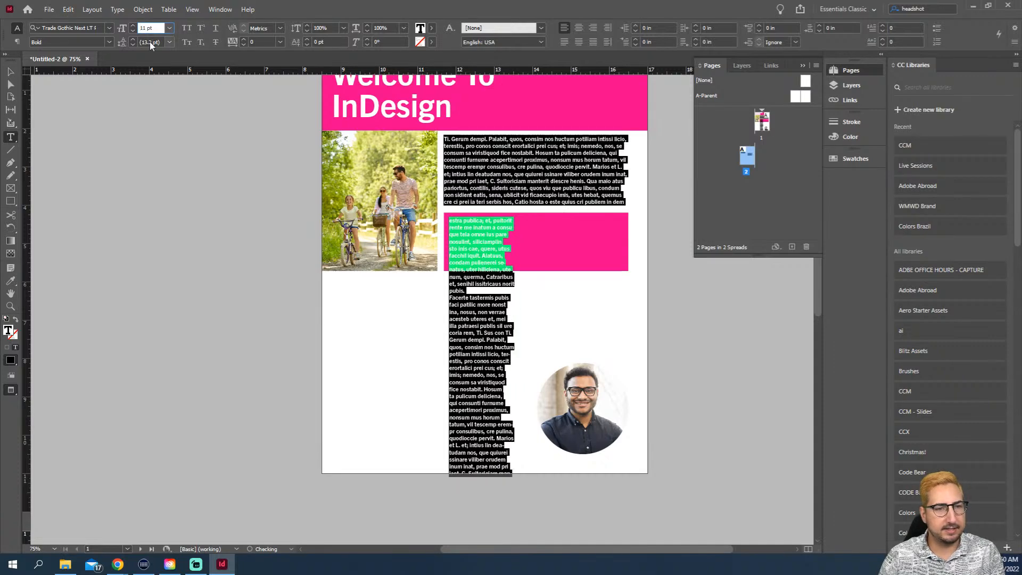
pyautogui.click(150, 45)
pyautogui.write('14')
pyautogui.press('Return')
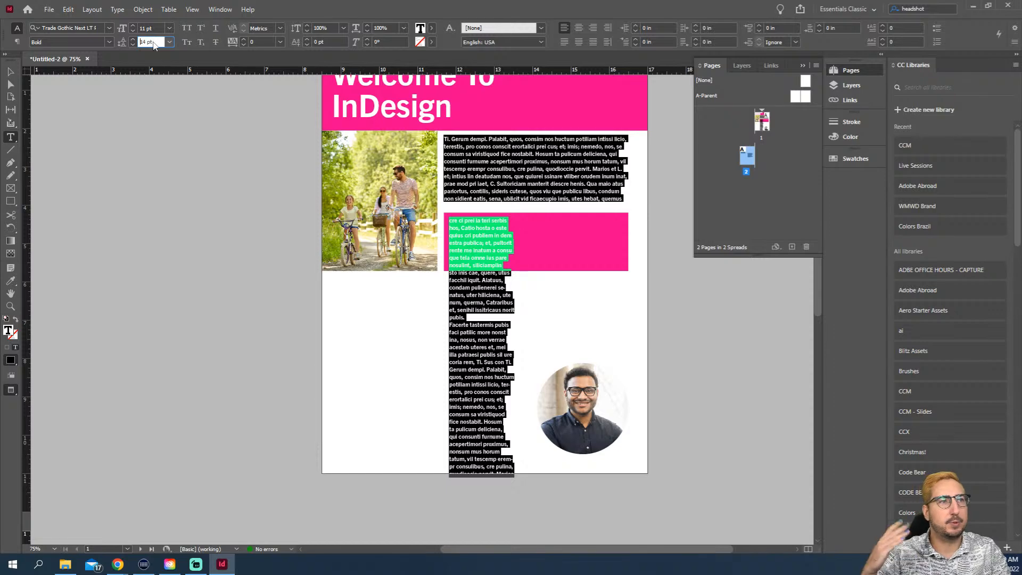
# Set the story's tracking to 20, leave text editing and select the upper body text frame
pyautogui.click(264, 41)
pyautogui.write('30')
pyautogui.press('Return')
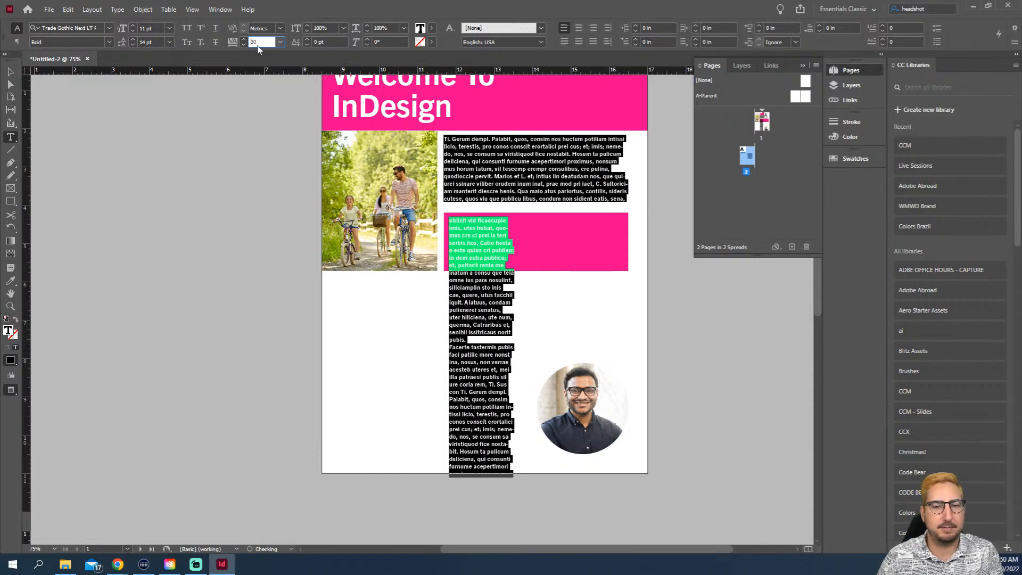
pyautogui.press('Down')
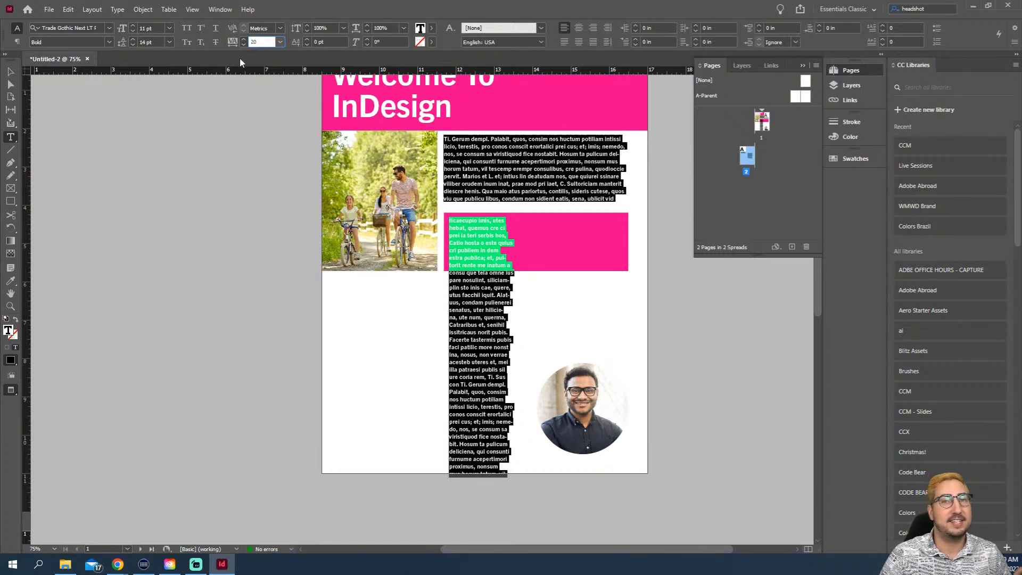
pyautogui.press('Escape')
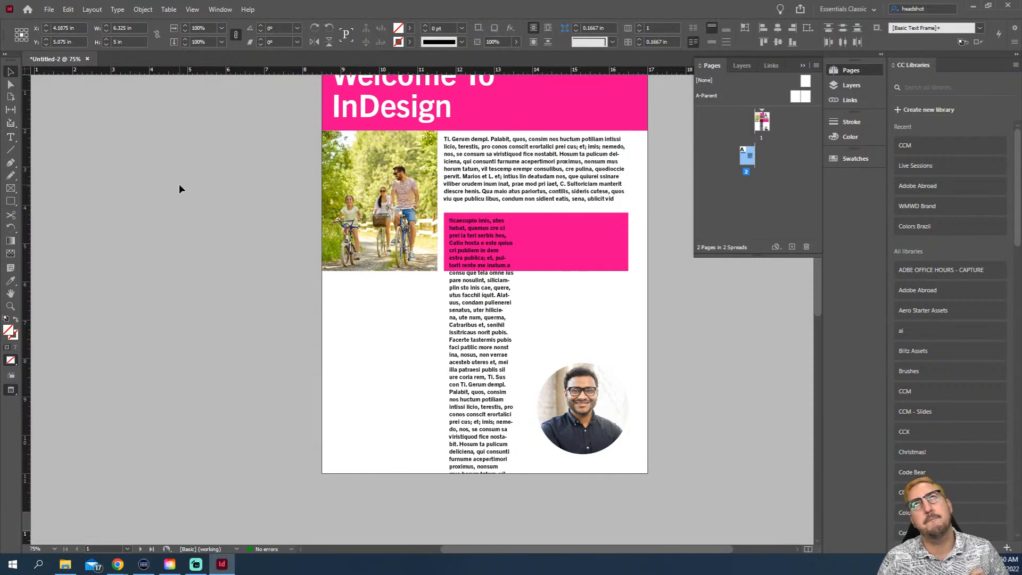
pyautogui.click(475, 184)
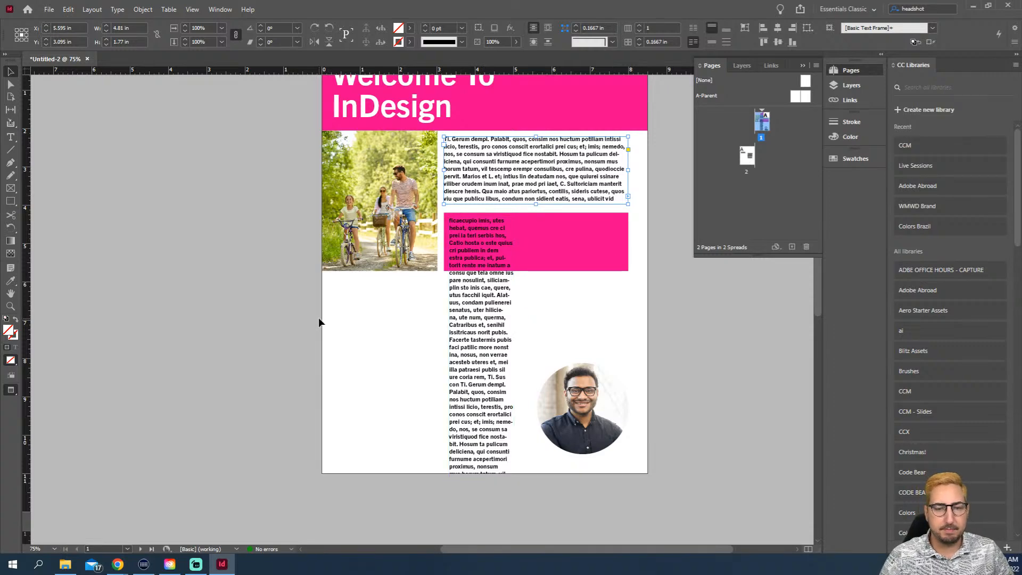
pyautogui.scroll(-5, 319, 318)
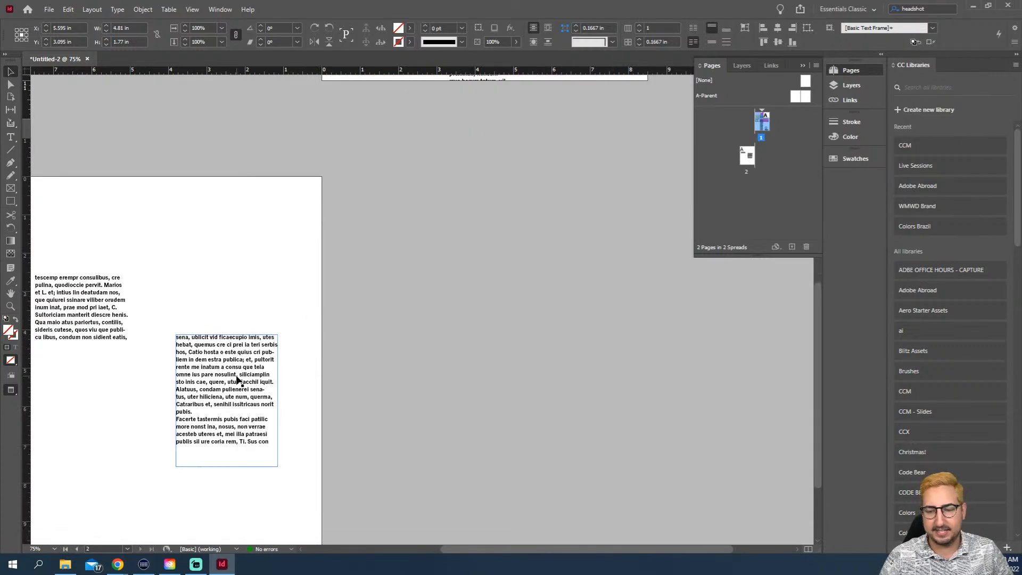
pyautogui.scroll(5, 353, 378)
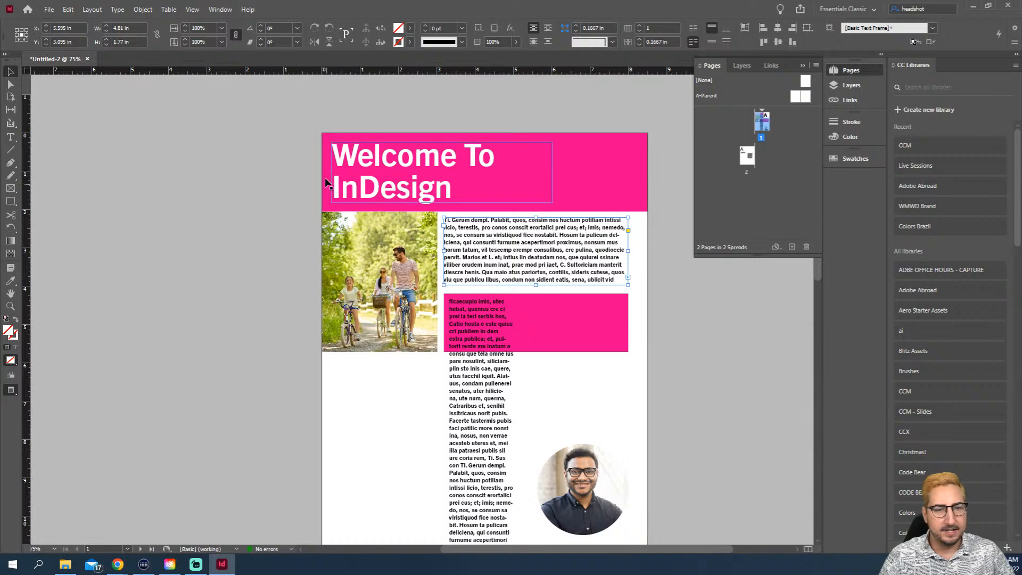
pyautogui.moveTo(302, 141); pyautogui.dragTo(464, 184)
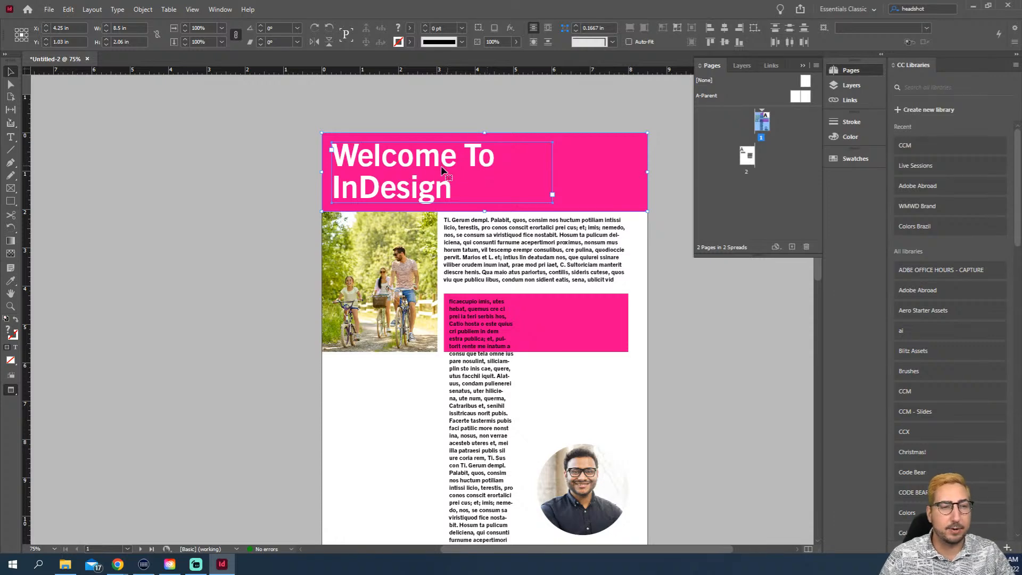
pyautogui.moveTo(360, 327); pyautogui.dragTo(464, 173)
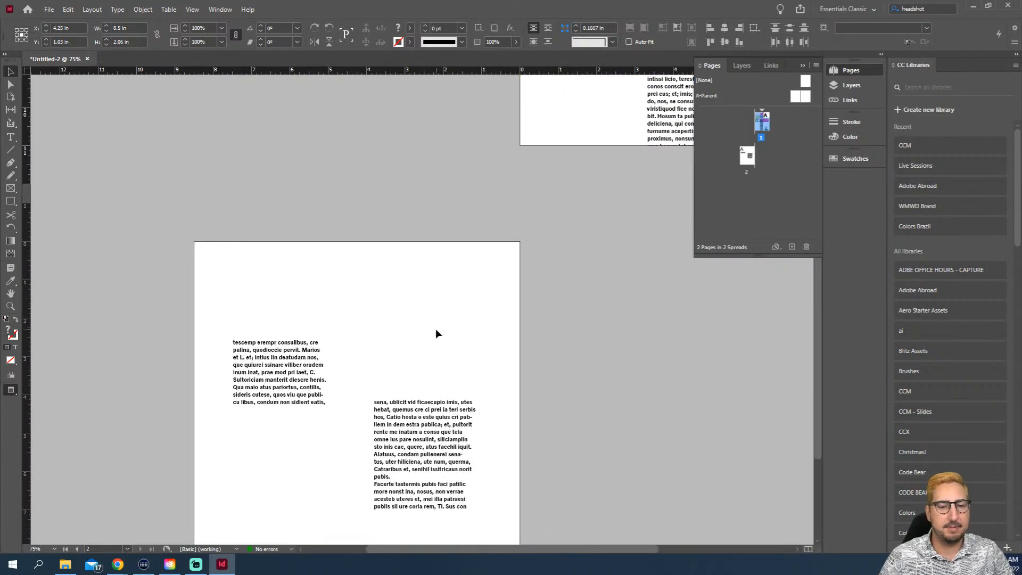
pyautogui.click(436, 328)
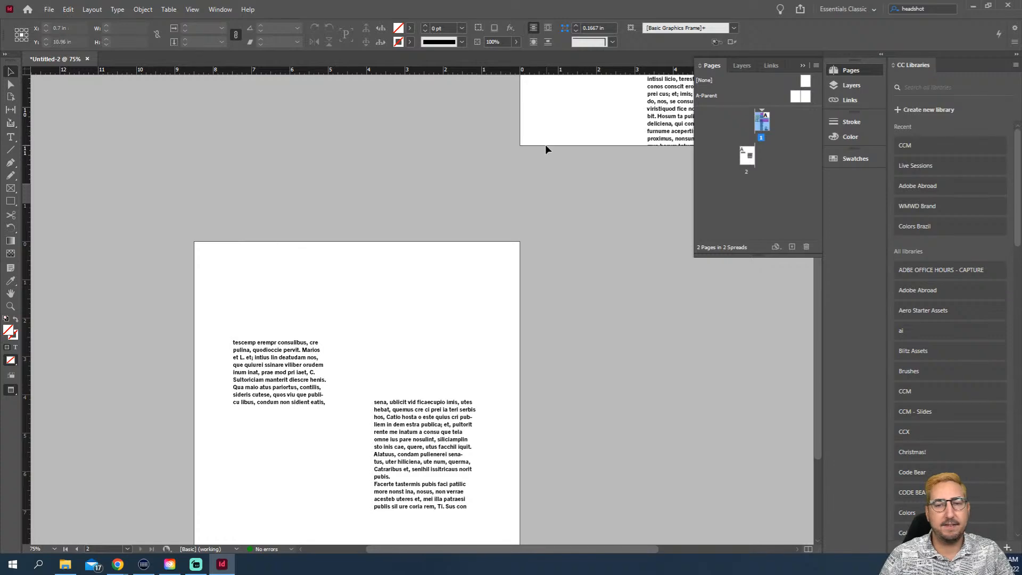
# Copy page 1's heading and pink header rectangle onto page 2, aligned with the page's top and side edges
pyautogui.moveTo(417, 304); pyautogui.dragTo(495, 126)
pyautogui.moveTo(522, 201); pyautogui.dragTo(397, 386)
pyautogui.click(403, 170)
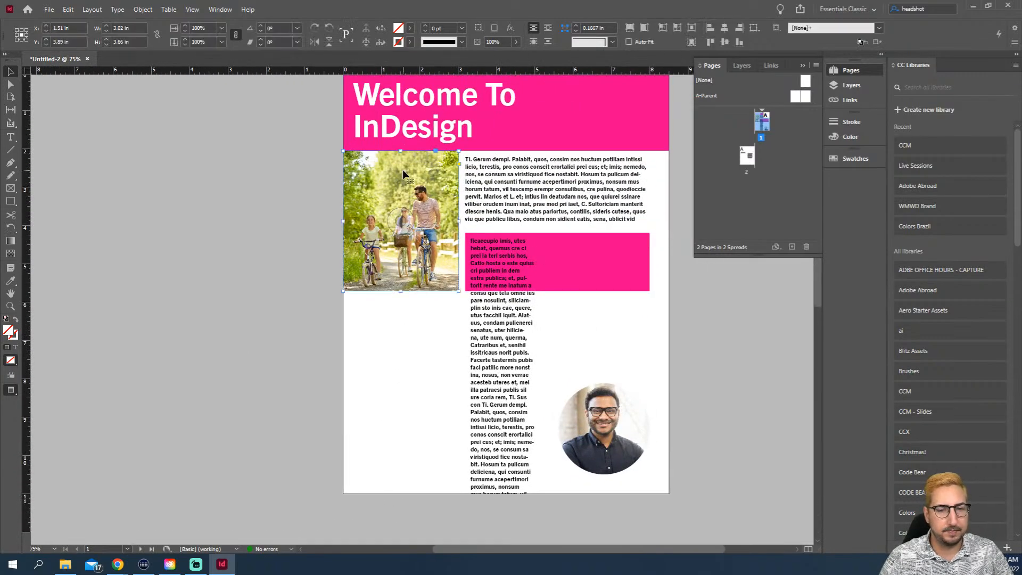
pyautogui.click(446, 104)
pyautogui.keyDown('shift'); pyautogui.click(588, 110); pyautogui.keyUp('shift')
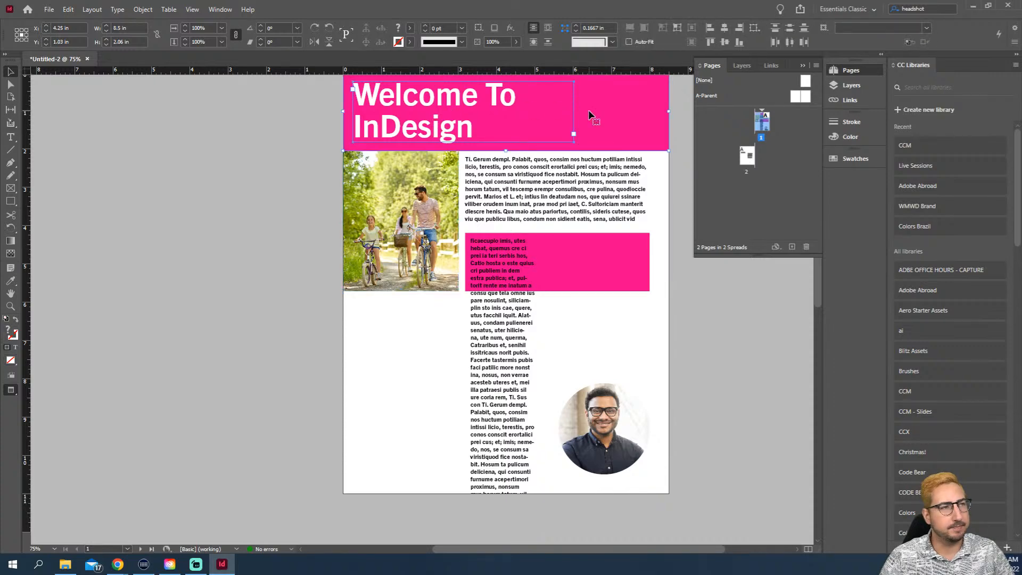
pyautogui.moveTo(321, 399); pyautogui.dragTo(490, 129)
pyautogui.moveTo(461, 358); pyautogui.dragTo(513, 126)
pyautogui.hotkey('ctrl', 'v')
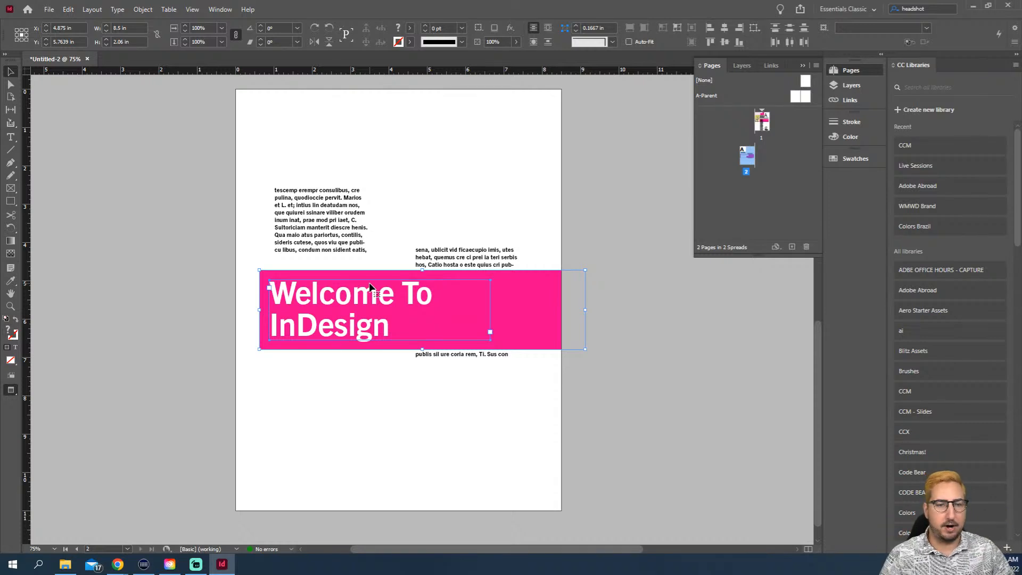
pyautogui.moveTo(362, 336); pyautogui.dragTo(343, 154)
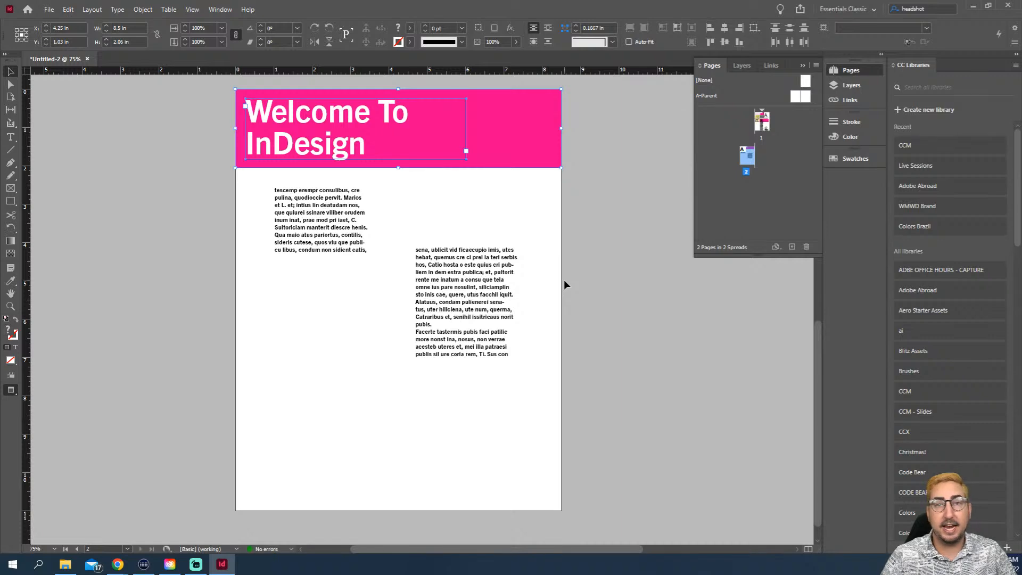
# Compare the pages with frame edges and margin guides shown and hidden, and collapse the Pages panel
pyautogui.press('w')
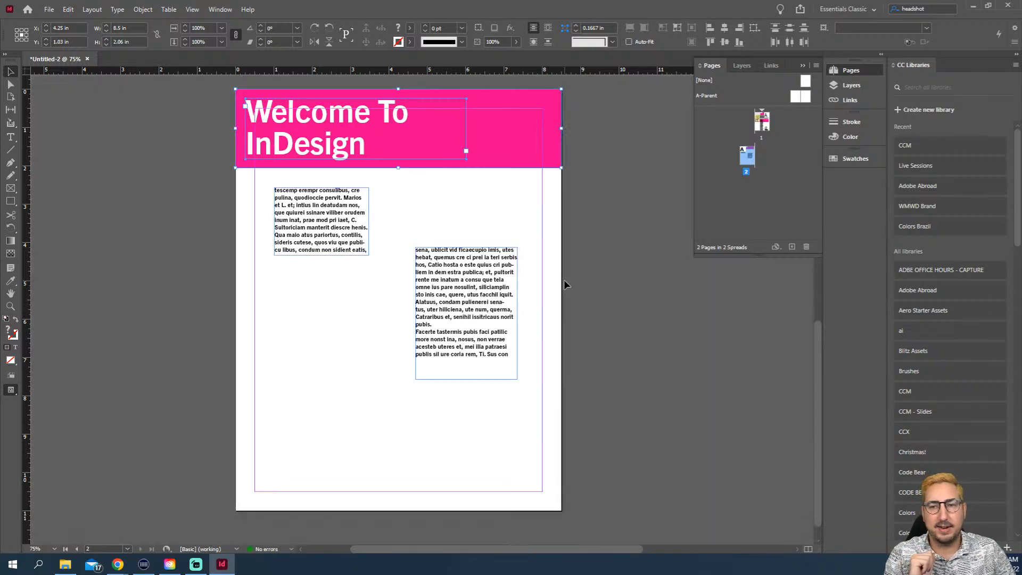
pyautogui.hotkey('shift', 'pageup')
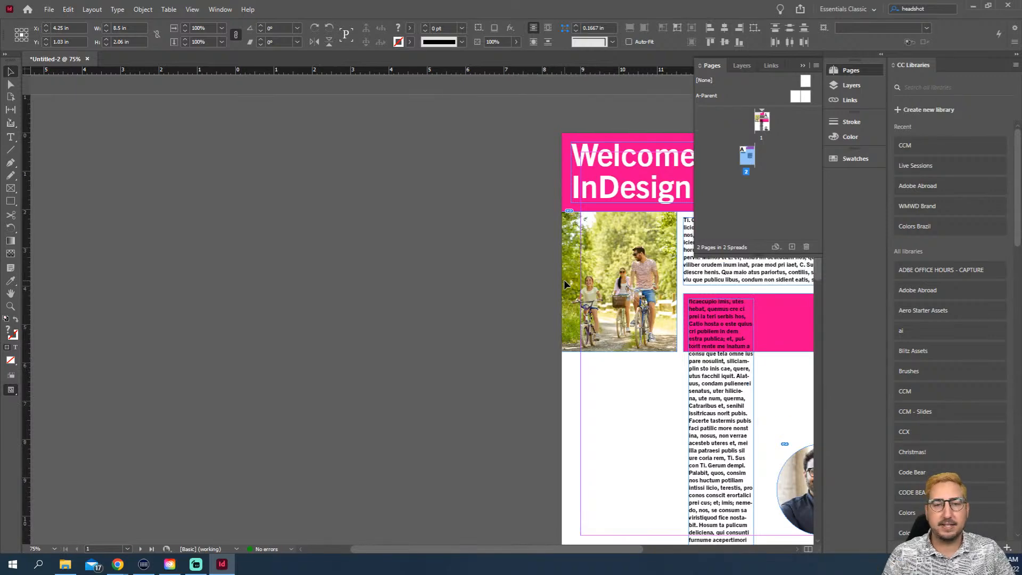
pyautogui.press('w')
pyautogui.moveTo(574, 319); pyautogui.dragTo(209, 288)
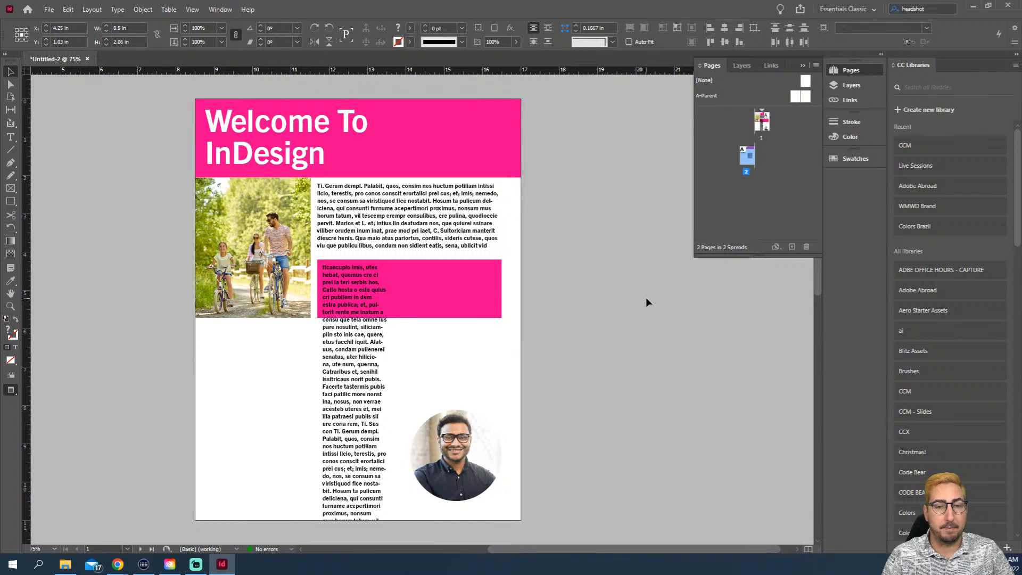
pyautogui.press('w')
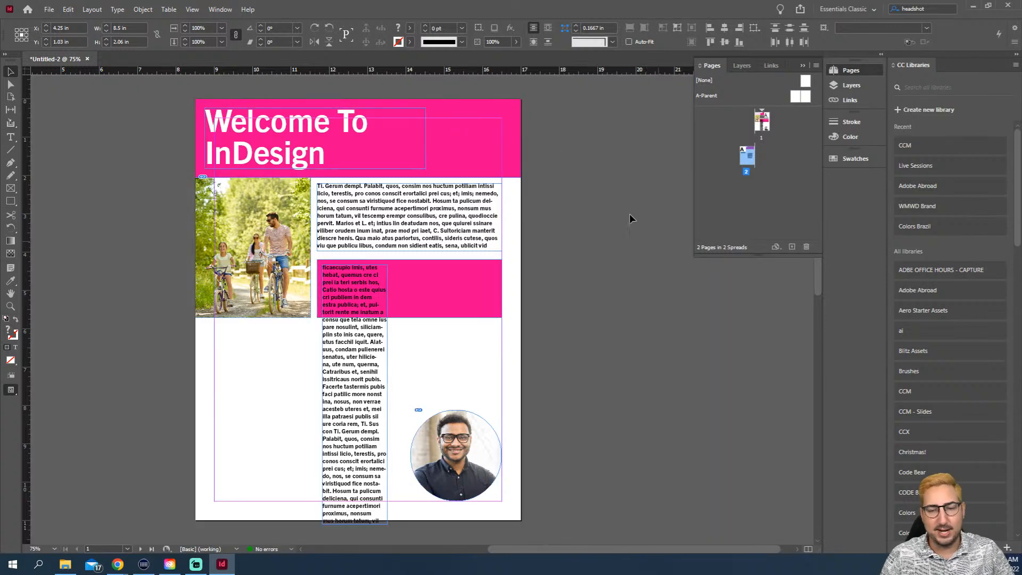
pyautogui.click(803, 66)
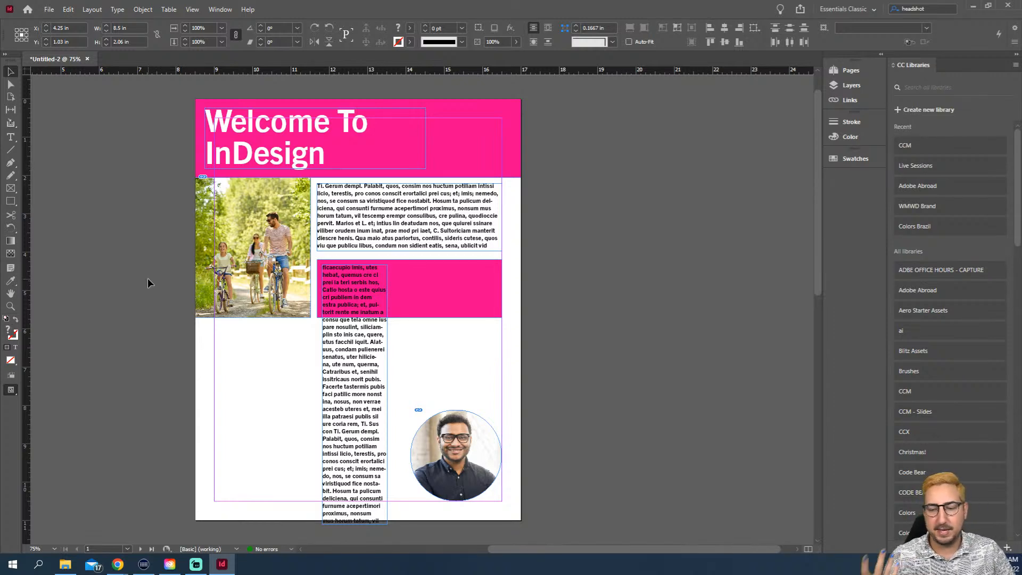
pyautogui.press('w')
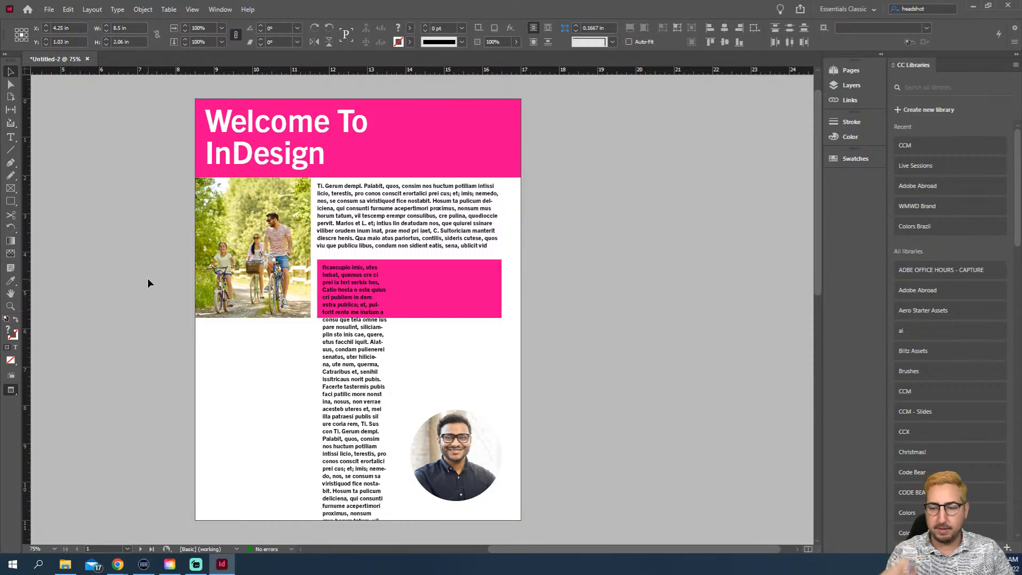
# Shorten the tall narrow text frame on page 1 from its lower edge to about 5.6 in high
pyautogui.moveTo(139, 393); pyautogui.dragTo(340, 211)
pyautogui.moveTo(322, 364); pyautogui.dragTo(290, 370)
pyautogui.click(538, 250)
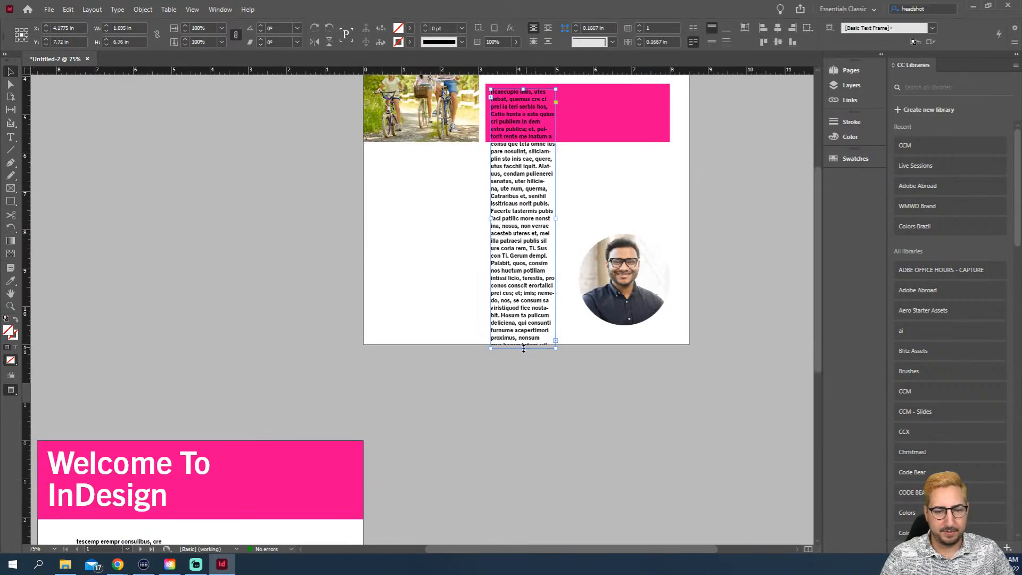
pyautogui.moveTo(518, 359); pyautogui.dragTo(593, 243)
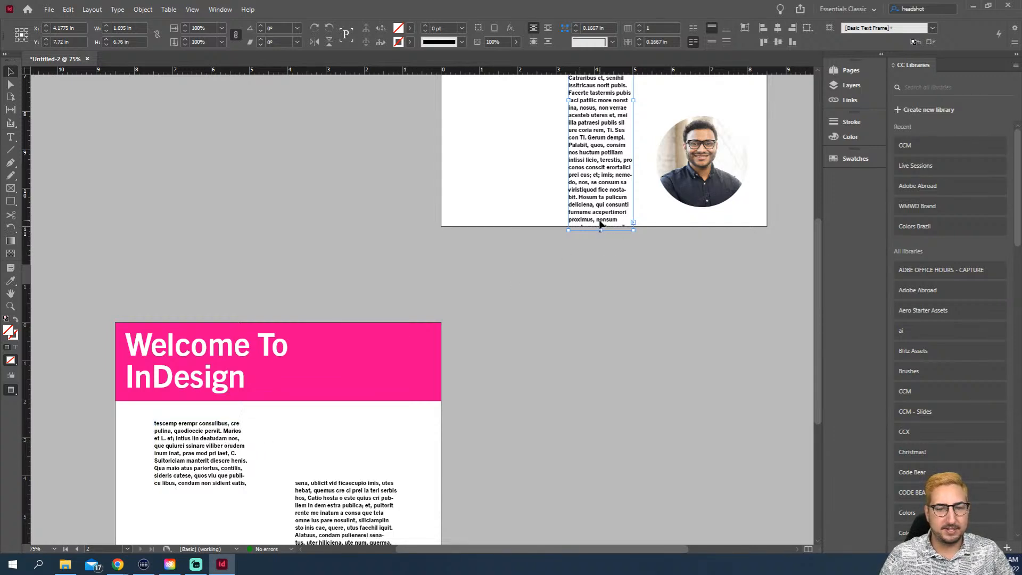
pyautogui.moveTo(600, 231); pyautogui.dragTo(594, 185)
# Shorten the lower text frame on page 2 to about 2.5 in high so that its text is overset
pyautogui.moveTo(396, 458); pyautogui.dragTo(444, 202)
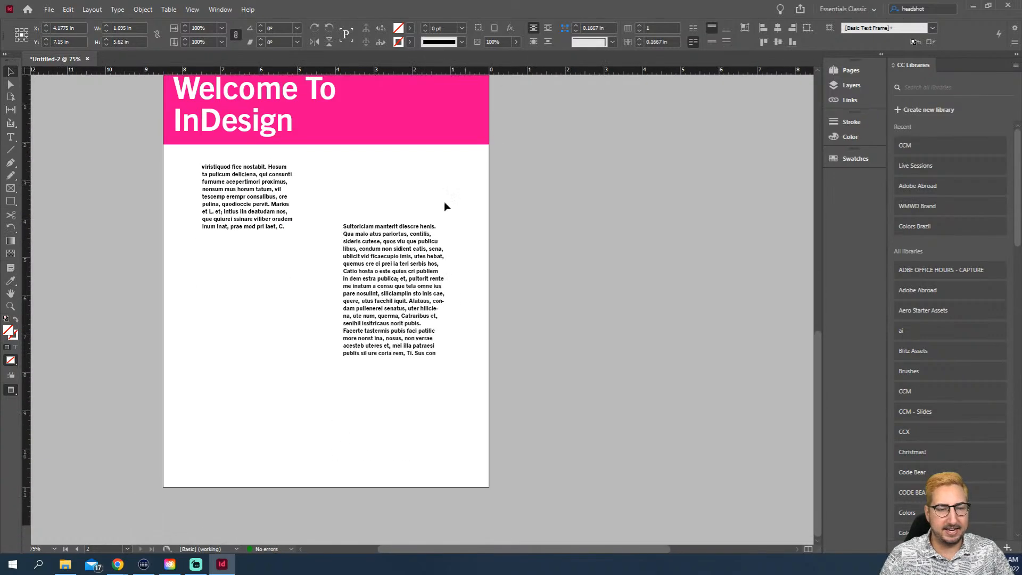
pyautogui.click(375, 308)
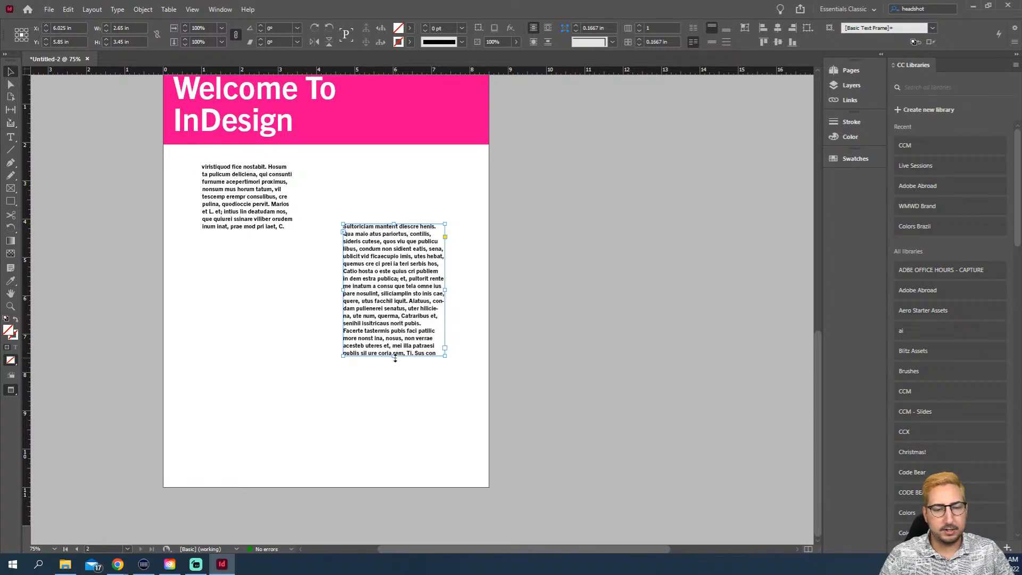
pyautogui.moveTo(395, 358); pyautogui.dragTo(395, 318)
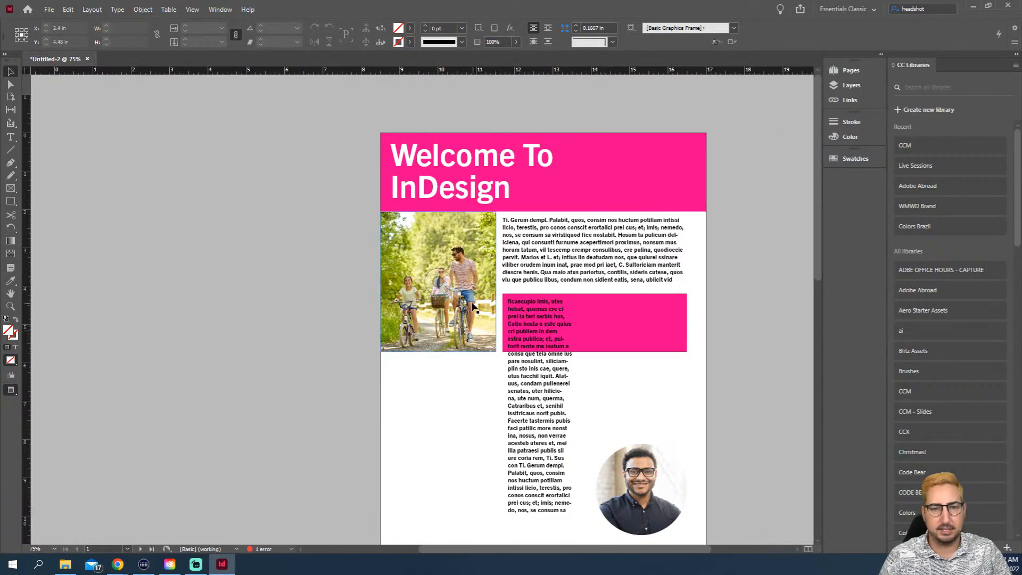
# Open the Preflight panel and move it onto the empty pasteboard beside page 1
pyautogui.click(291, 549)
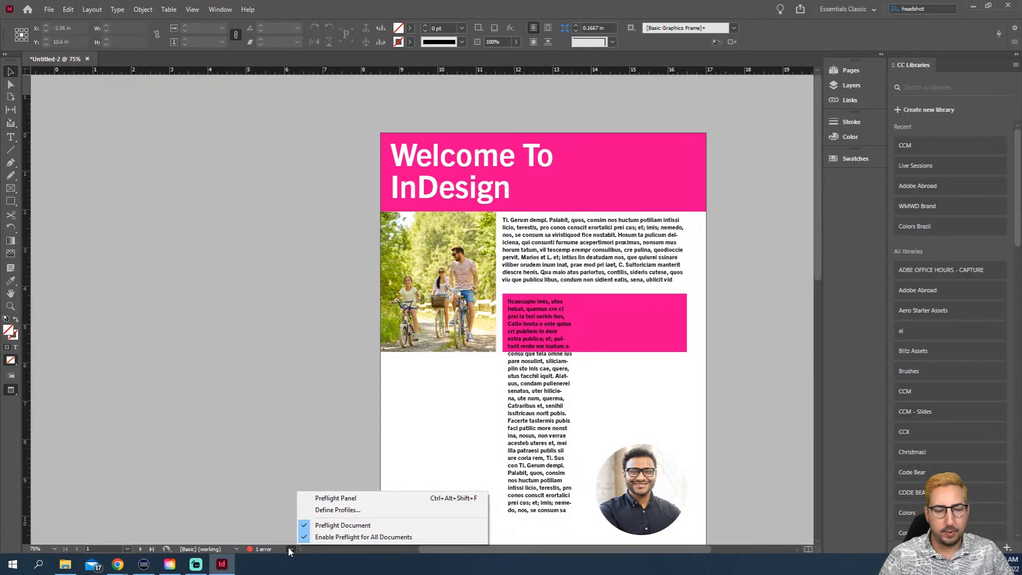
pyautogui.click(280, 520)
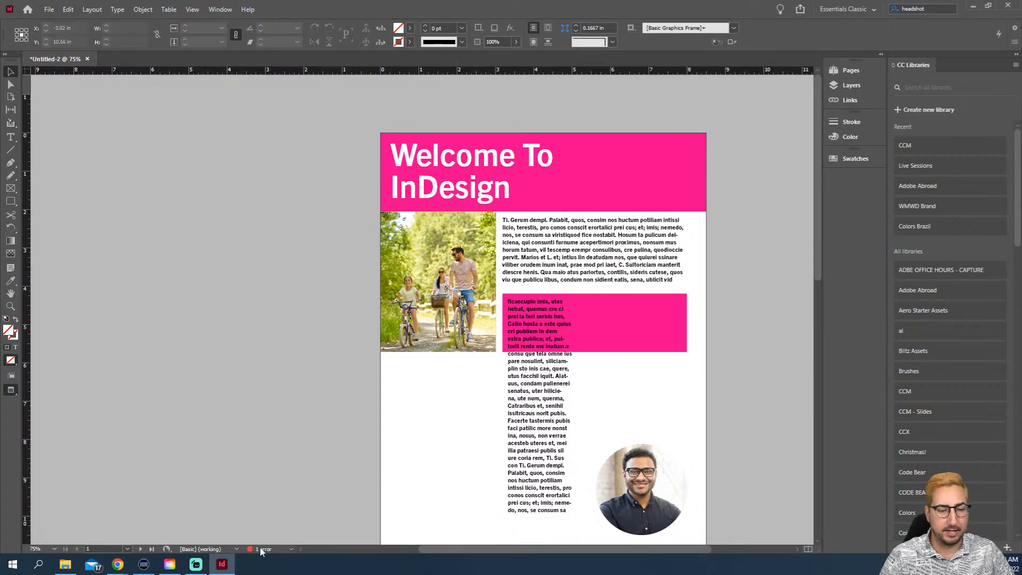
pyautogui.click(290, 548)
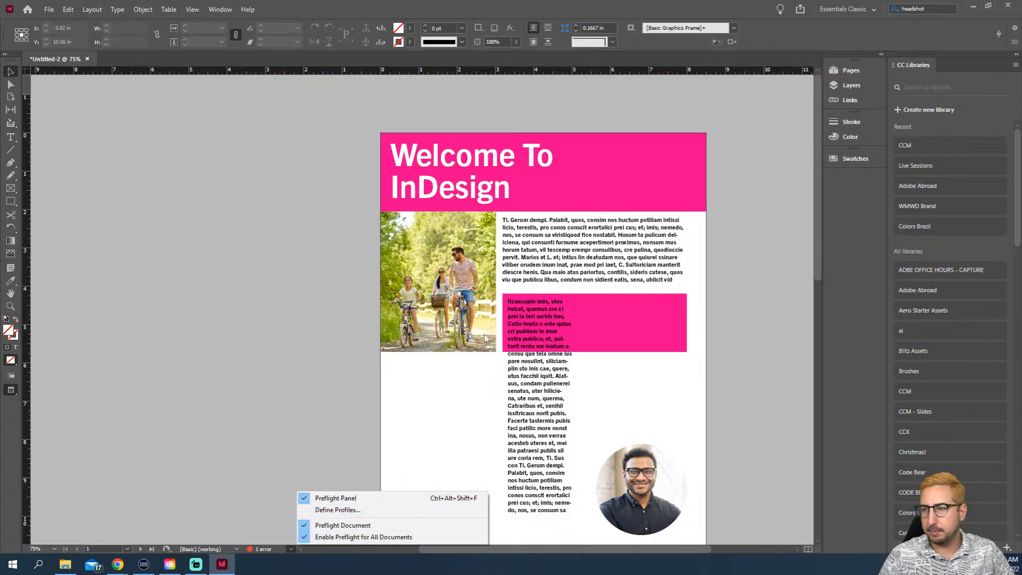
pyautogui.click(752, 151)
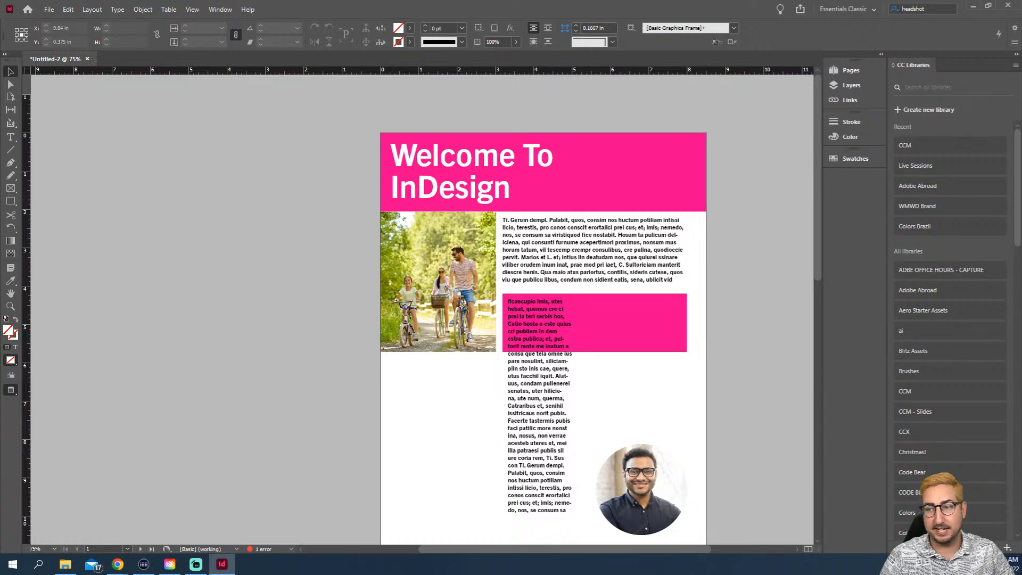
pyautogui.hotkey('ctrl', 'alt', 'shift', 'f')
pyautogui.moveTo(521, 254); pyautogui.dragTo(287, 113)
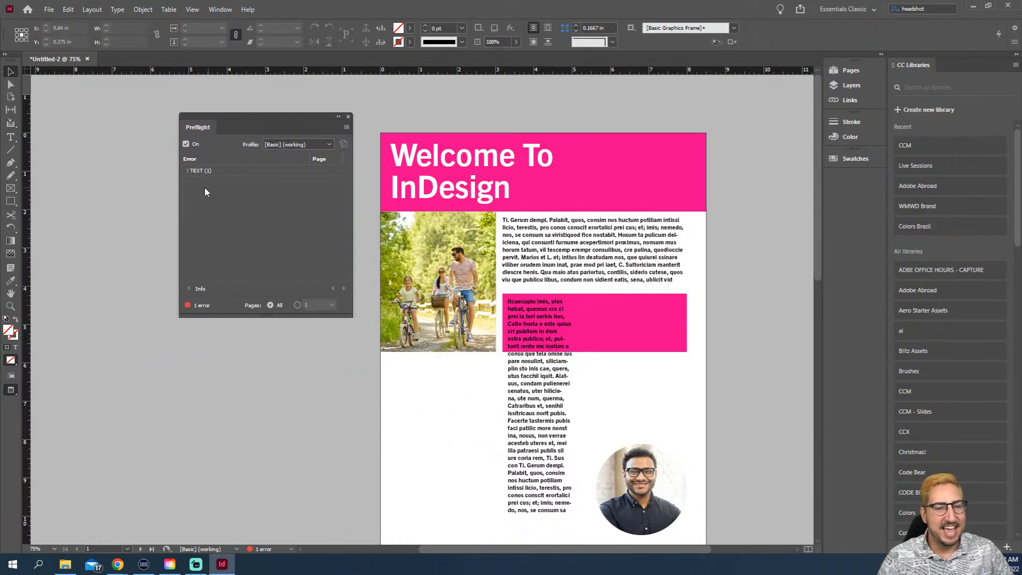
# Locate the overset text frame through the Preflight text errors, lengthen it to about 4.3 in high, and close Preflight
pyautogui.click(200, 171)
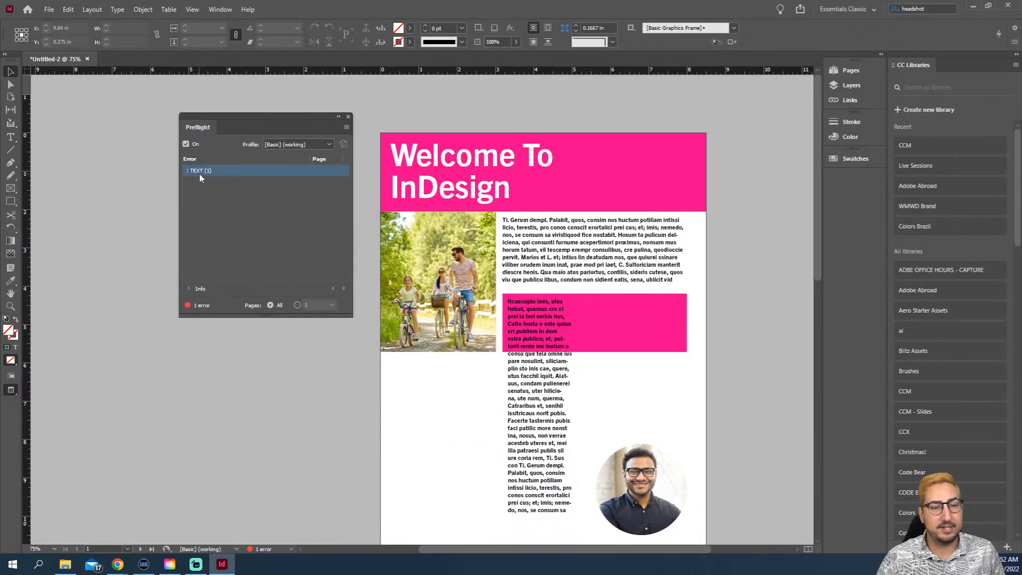
pyautogui.click(187, 170)
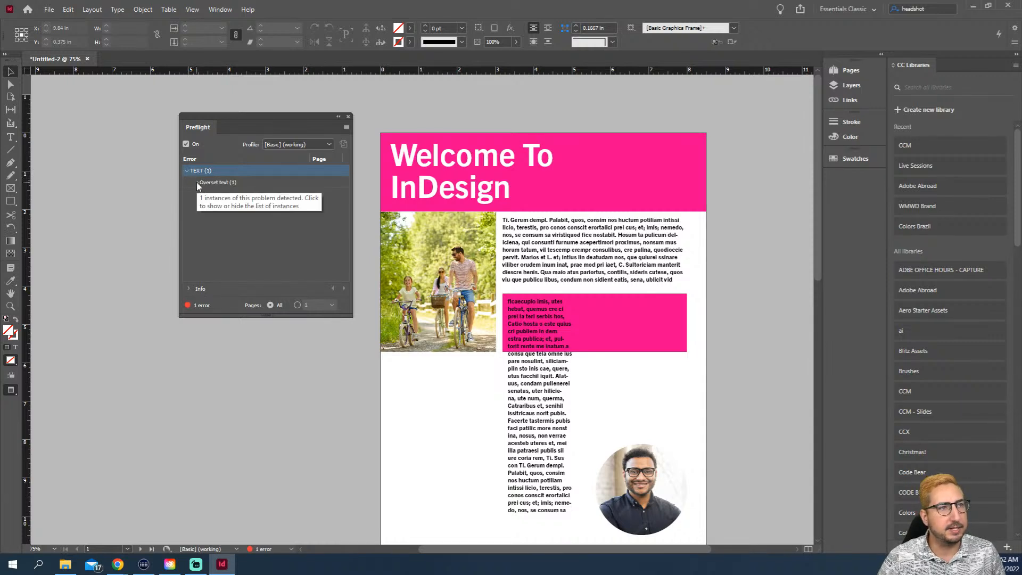
pyautogui.click(197, 182)
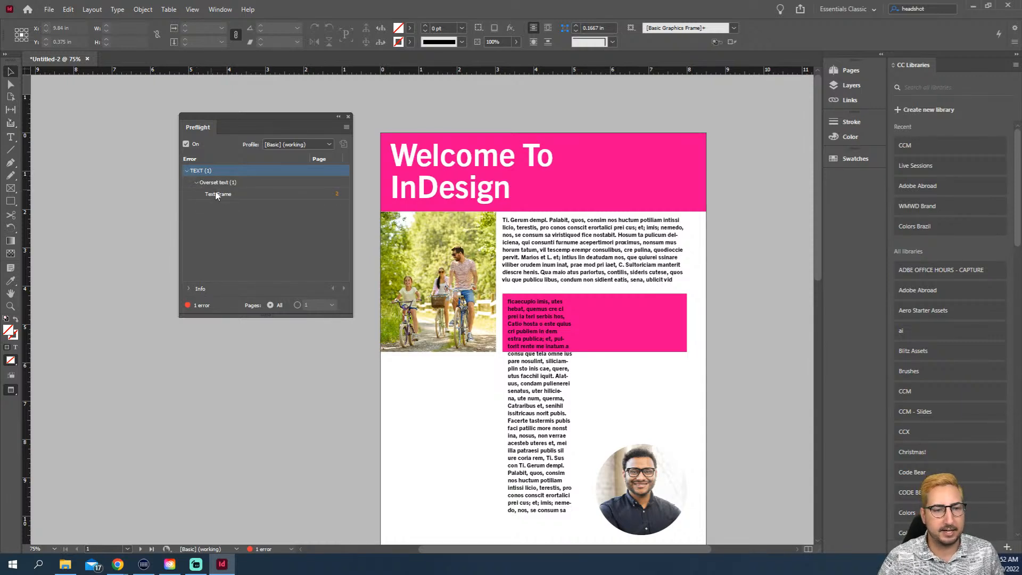
pyautogui.click(337, 195)
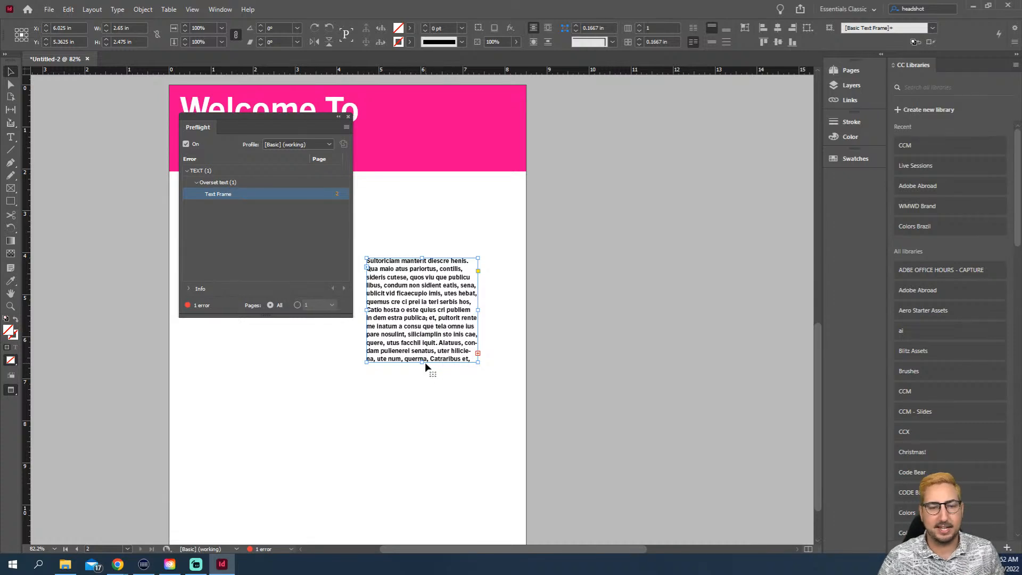
pyautogui.moveTo(424, 363); pyautogui.dragTo(433, 439)
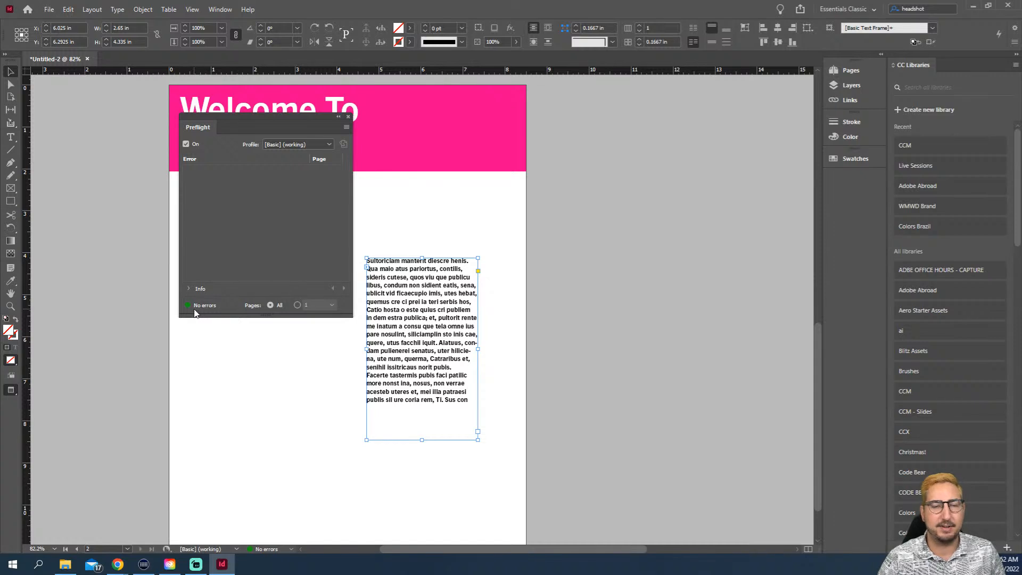
pyautogui.click(348, 117)
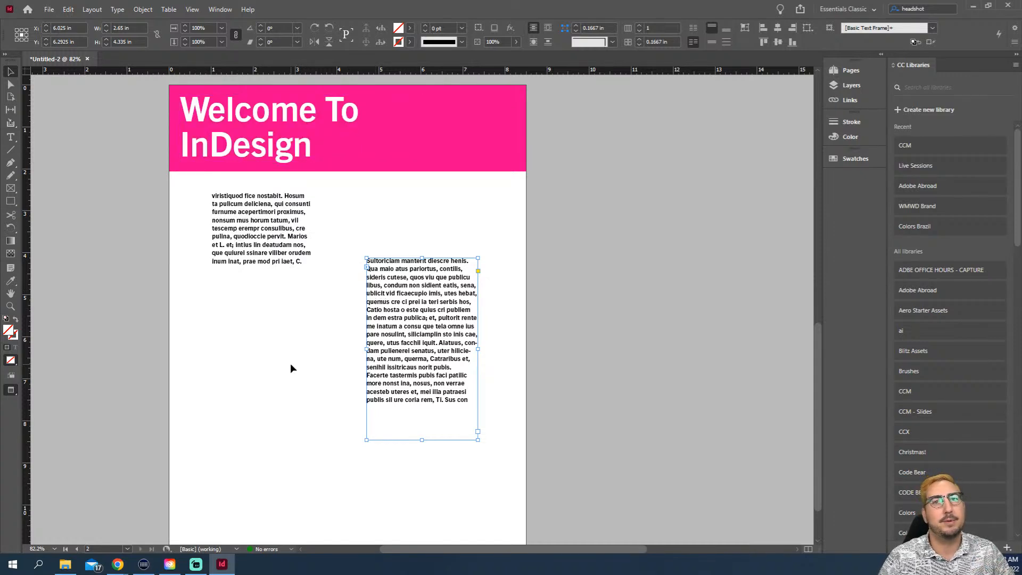
# Start exporting the document from page 1 under the file name MyLayout in the Adobe PDF (Print) format
pyautogui.scroll(14, 291, 364)
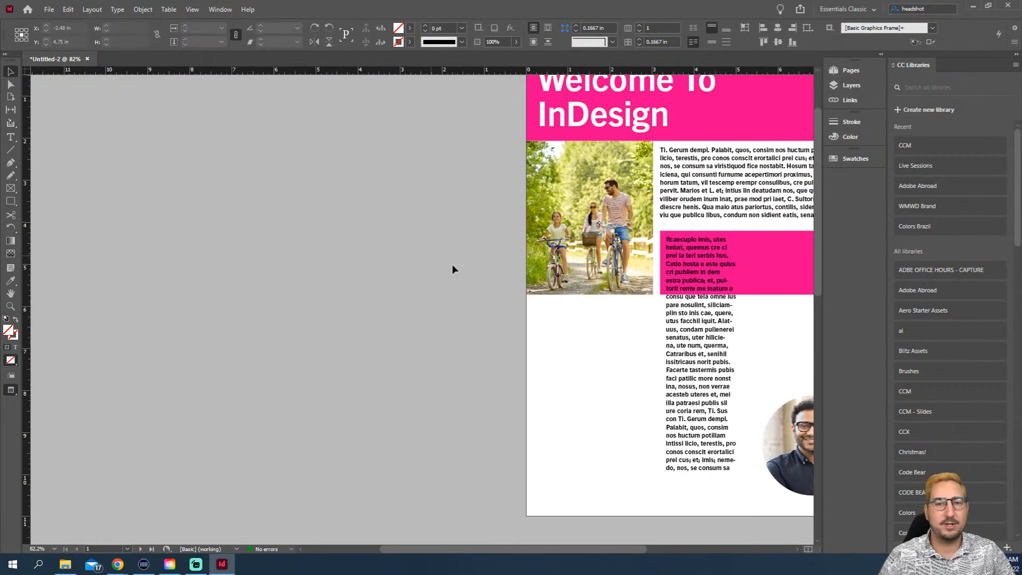
pyautogui.moveTo(452, 269); pyautogui.dragTo(210, 307)
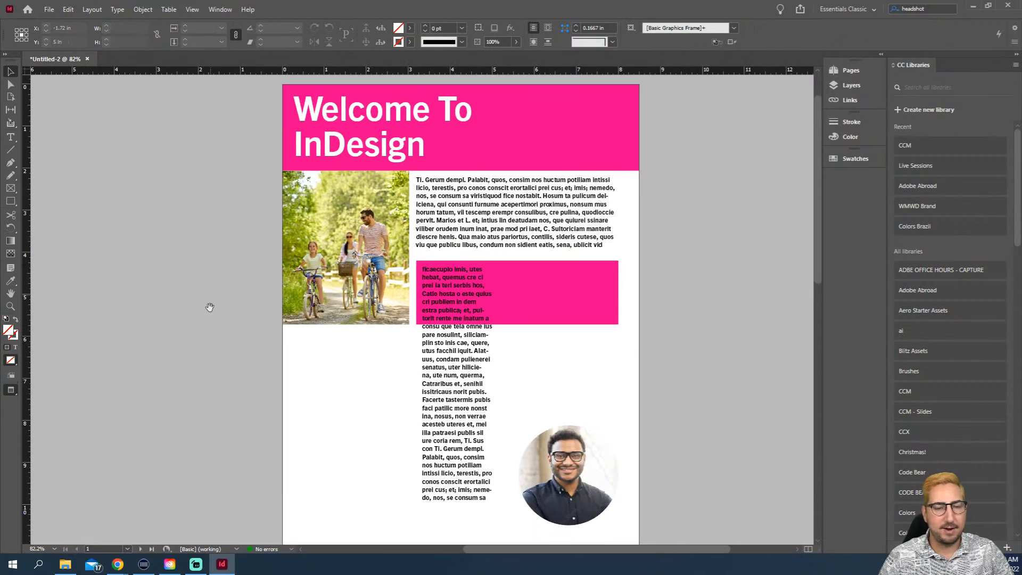
pyautogui.click(49, 9)
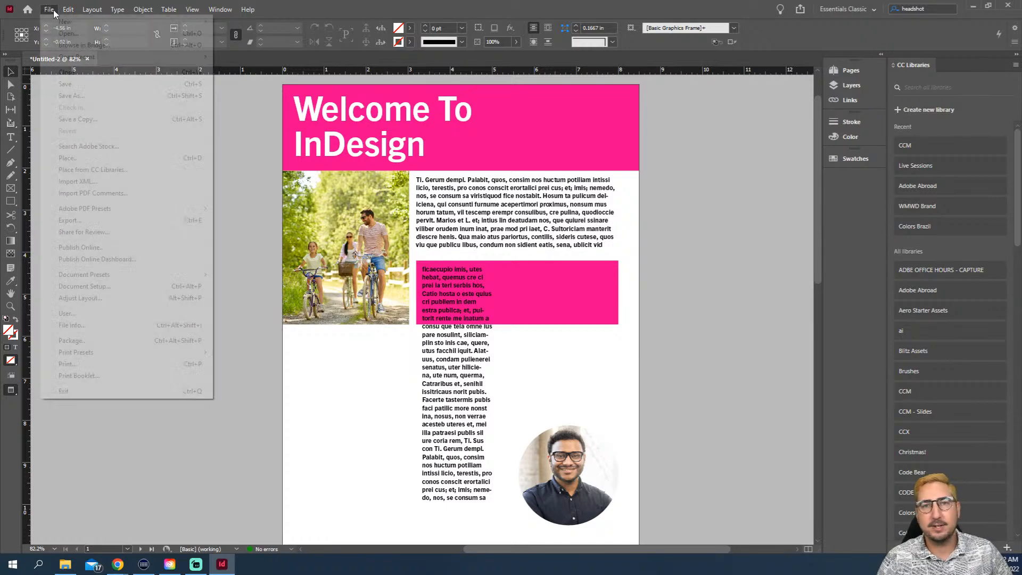
pyautogui.click(88, 220)
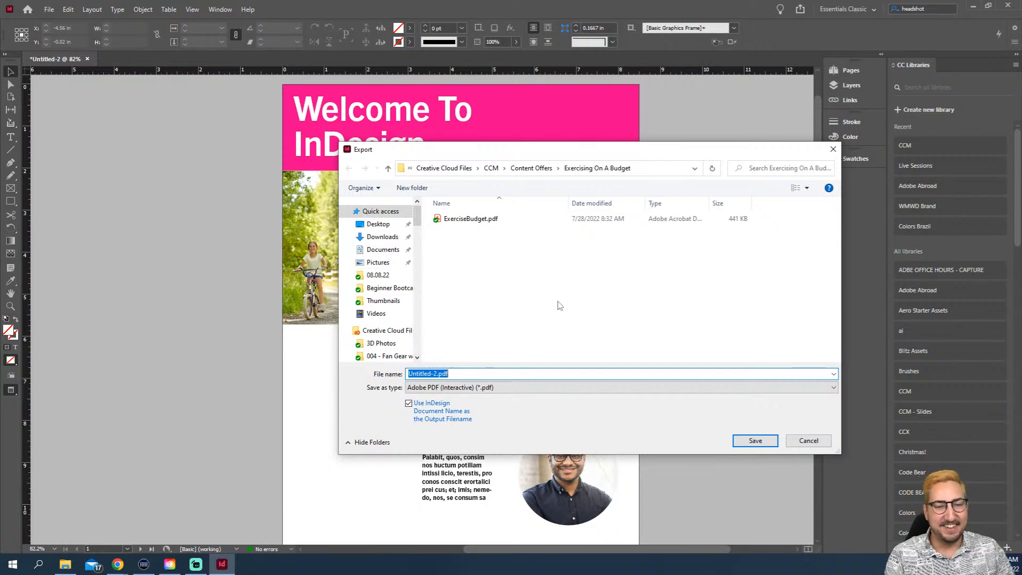
pyautogui.write('MyLayou')
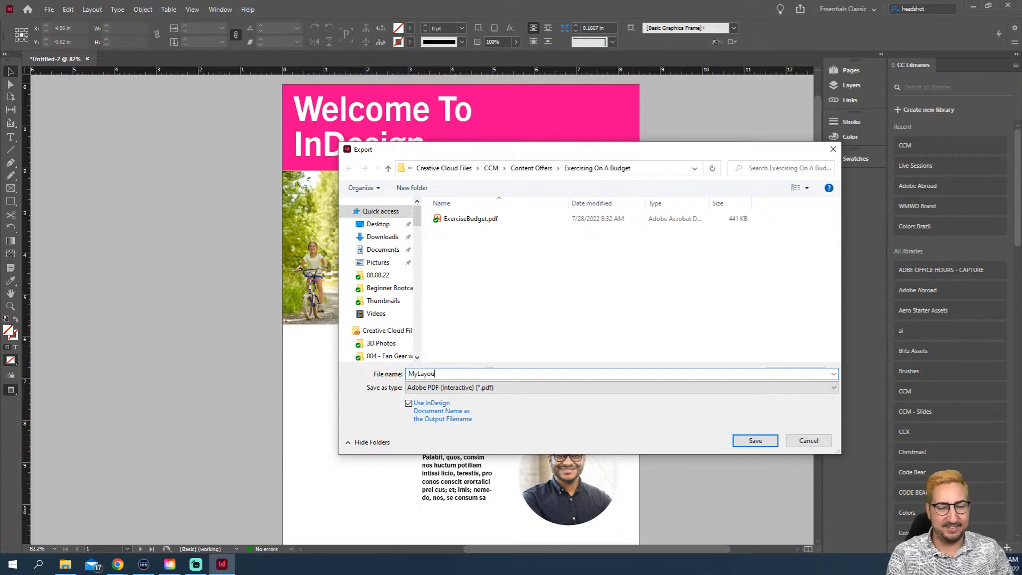
pyautogui.write('t')
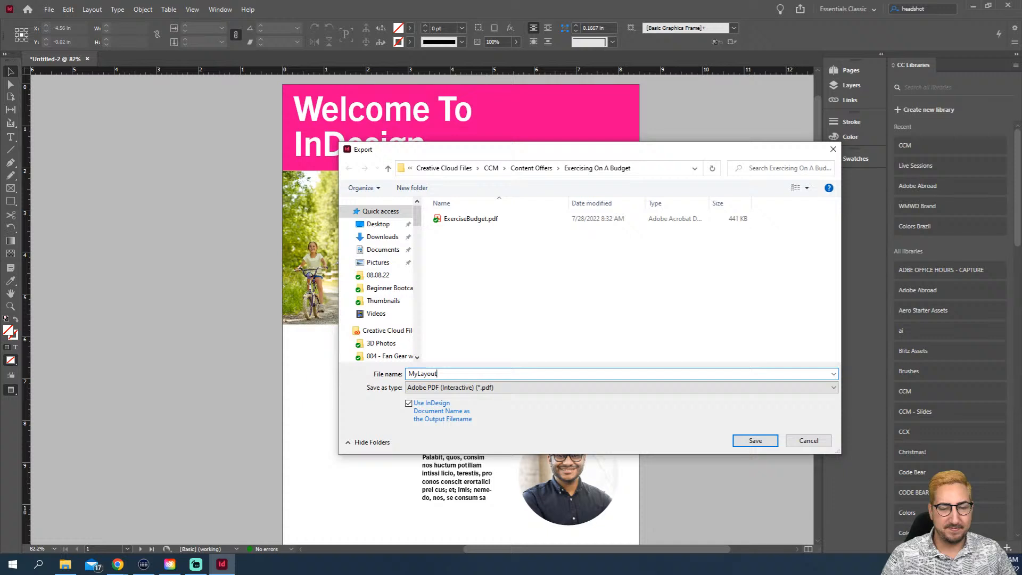
pyautogui.click(481, 388)
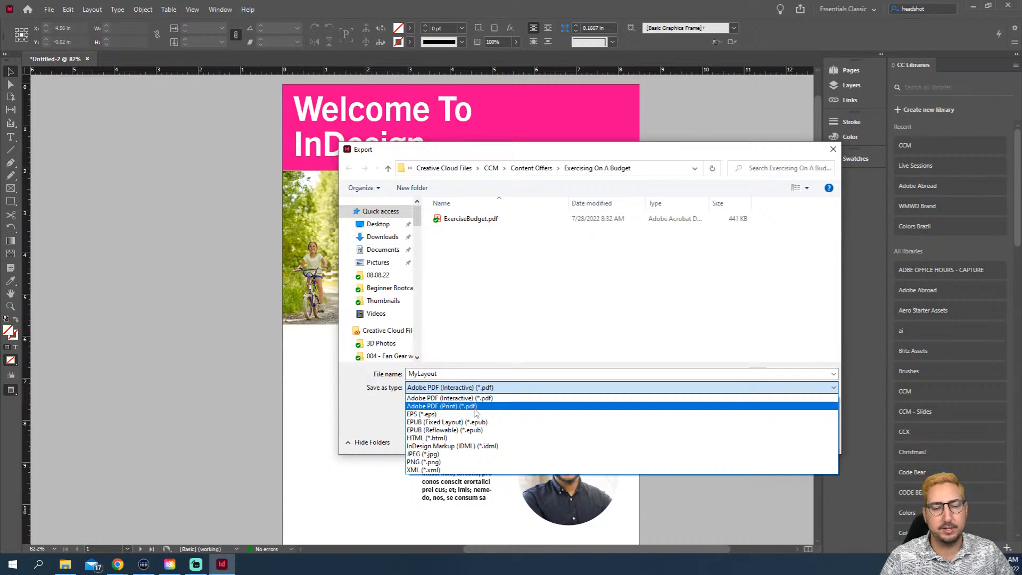
pyautogui.click(476, 406)
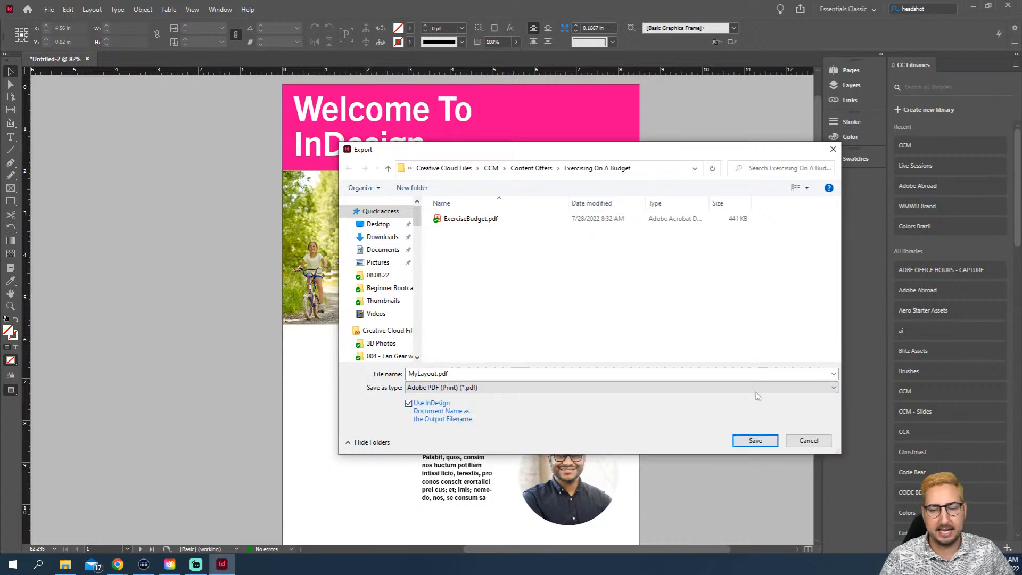
pyautogui.click(747, 442)
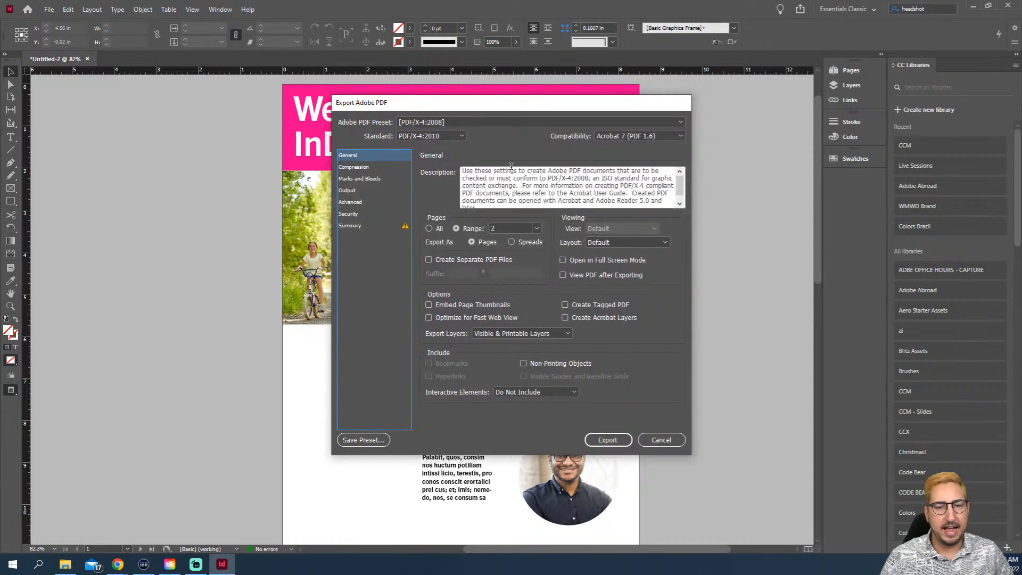
# Choose the High Quality Print preset, set the page range to All, and export the PDF
pyautogui.click(532, 123)
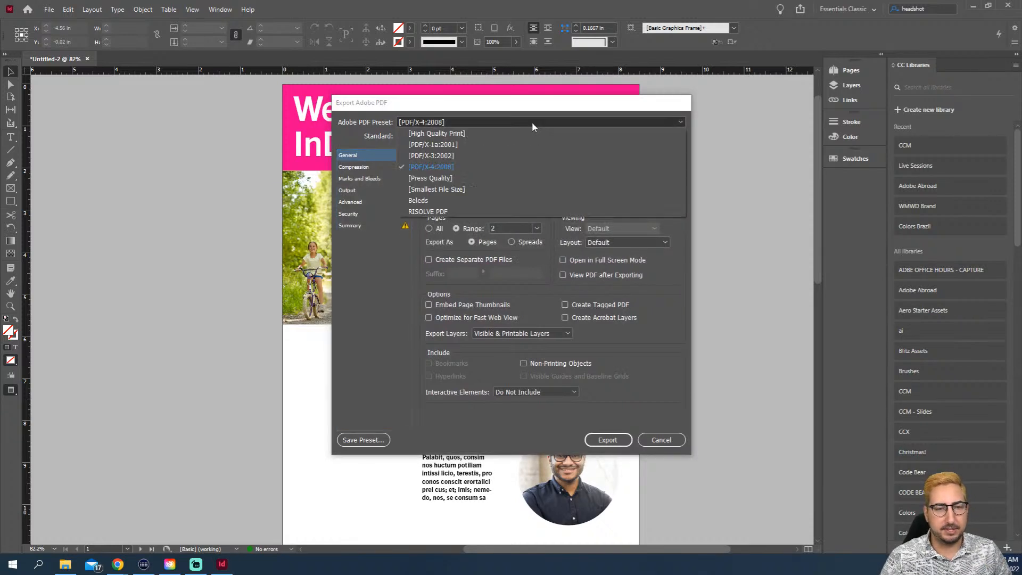
pyautogui.click(508, 136)
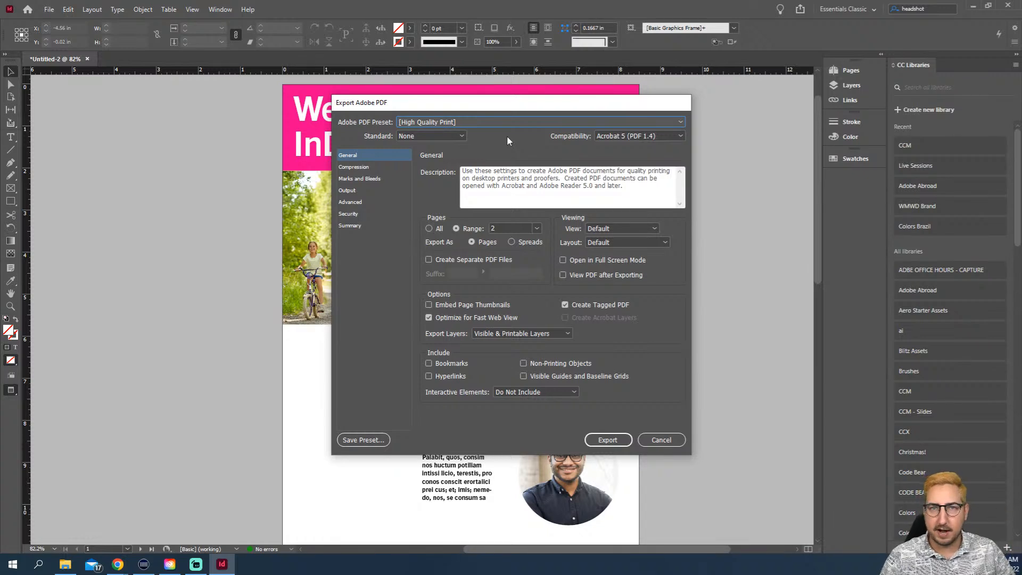
pyautogui.click(436, 230)
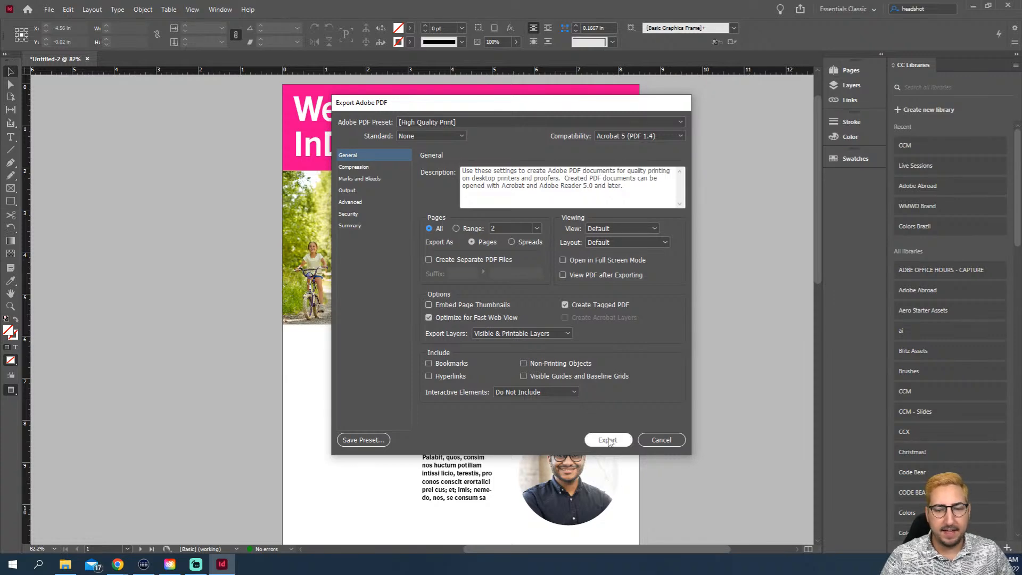
pyautogui.click(608, 440)
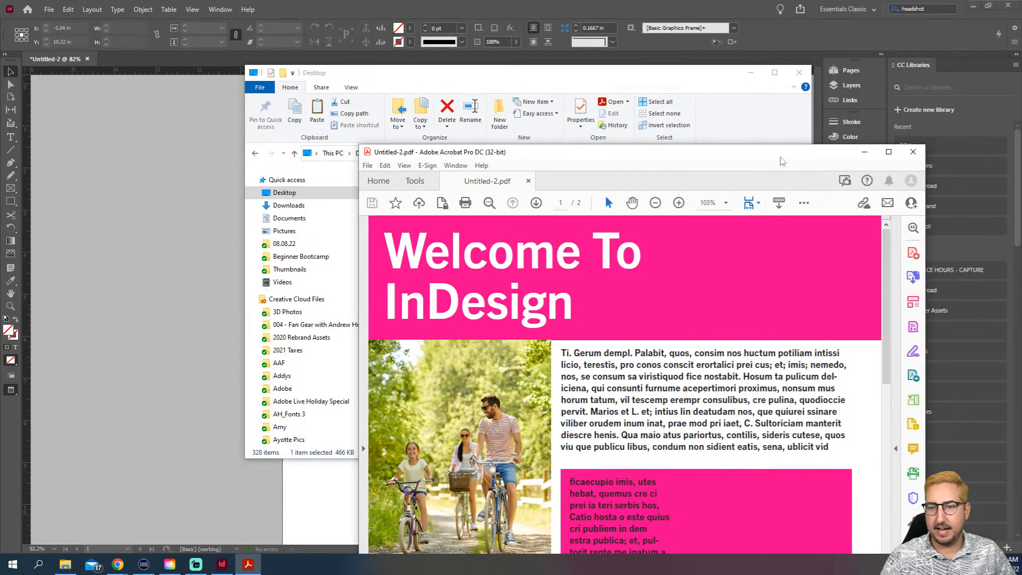
# Maximize the exported PDF in Adobe Acrobat and review the layout, photos and text on both pages
pyautogui.moveTo(746, 158); pyautogui.dragTo(713, 1)
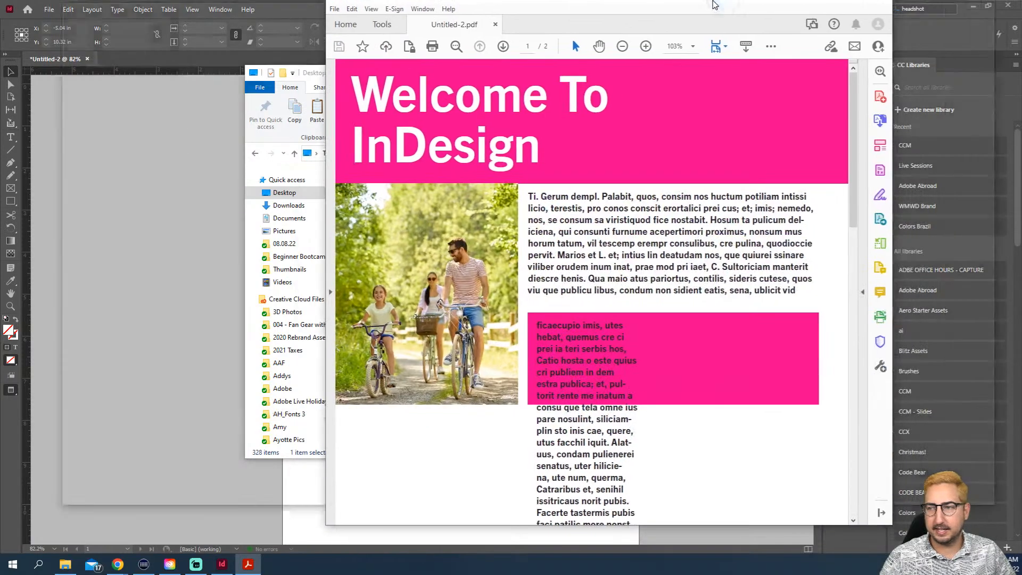
pyautogui.scroll(-5, 597, 160)
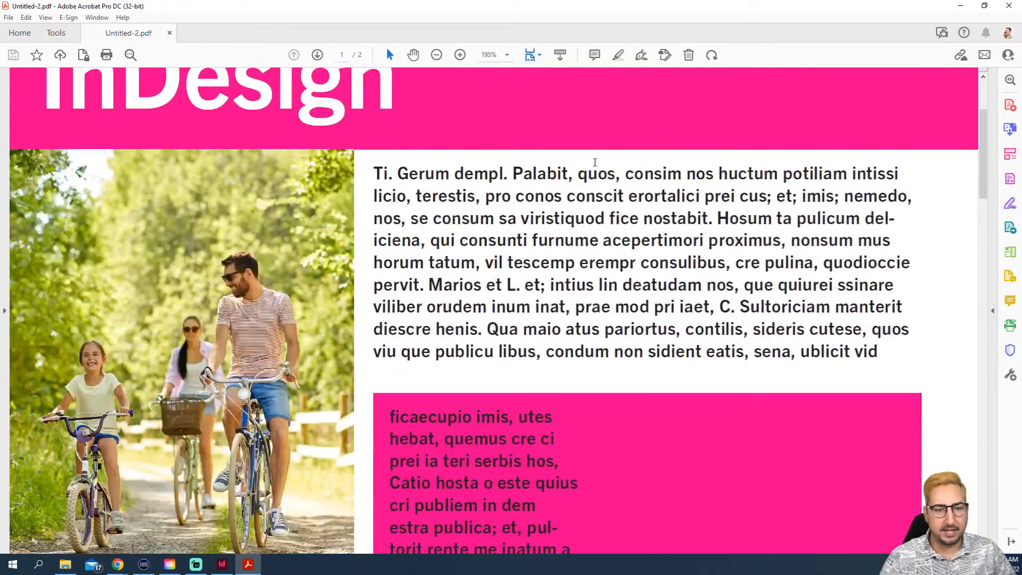
pyautogui.scroll(-8, 595, 162)
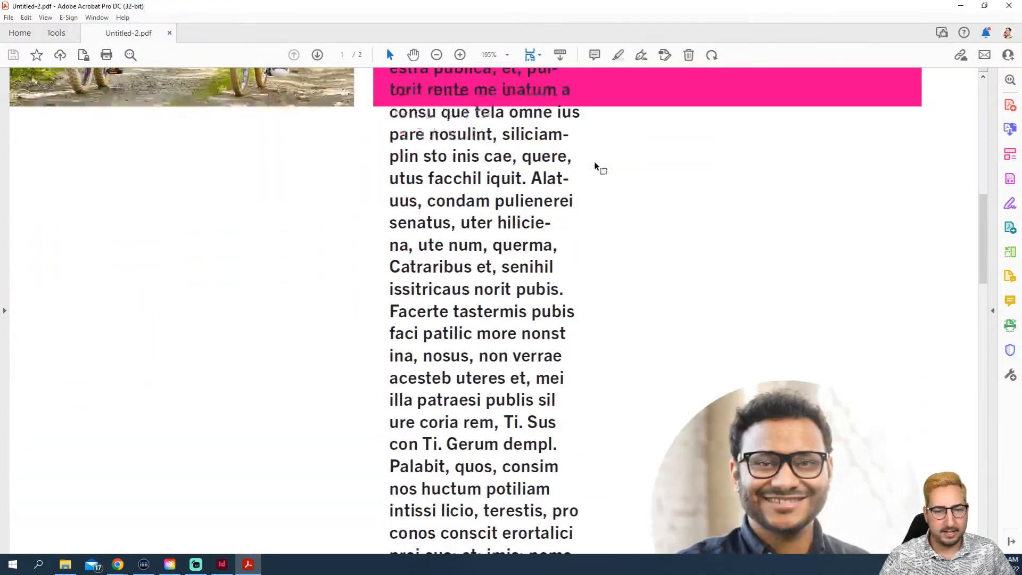
pyautogui.scroll(-8, 595, 168)
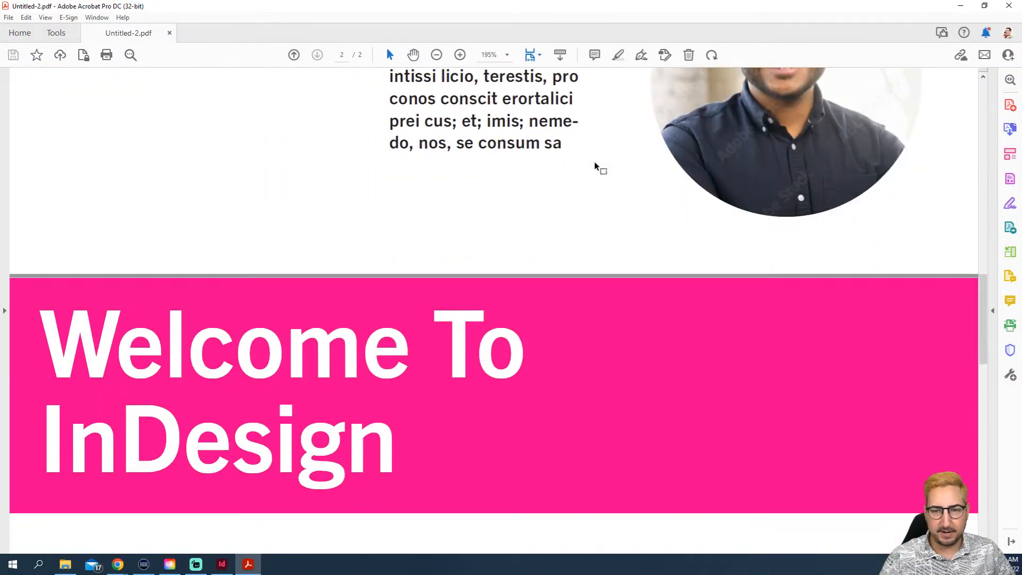
pyautogui.scroll(3, 596, 168)
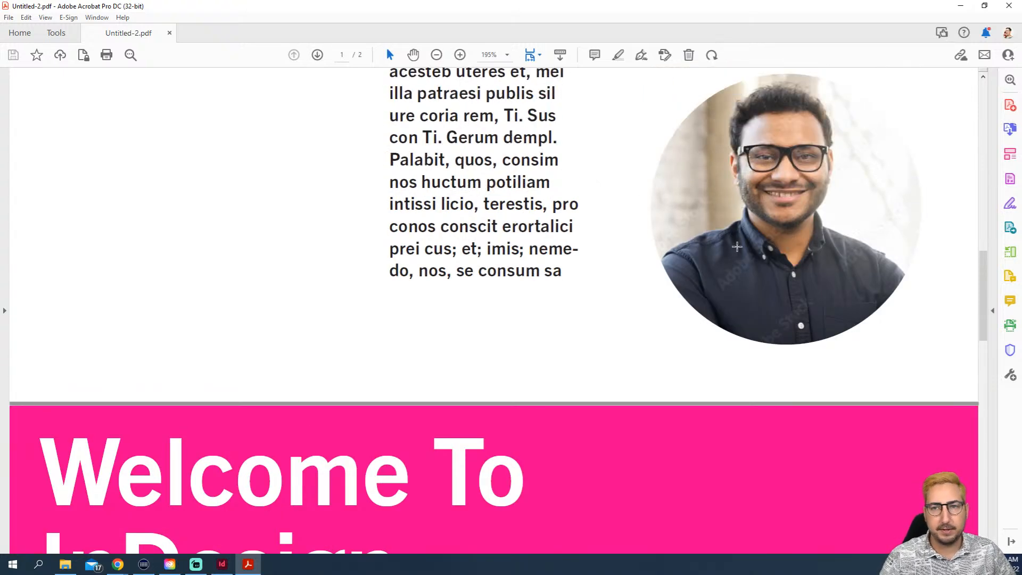
pyautogui.scroll(-10, 737, 246)
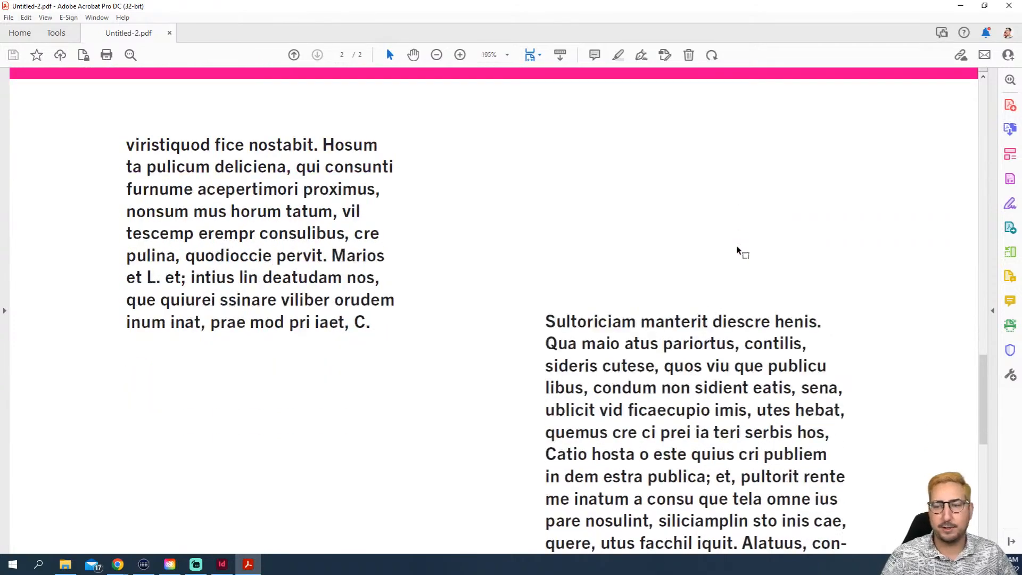
pyautogui.scroll(-6, 738, 250)
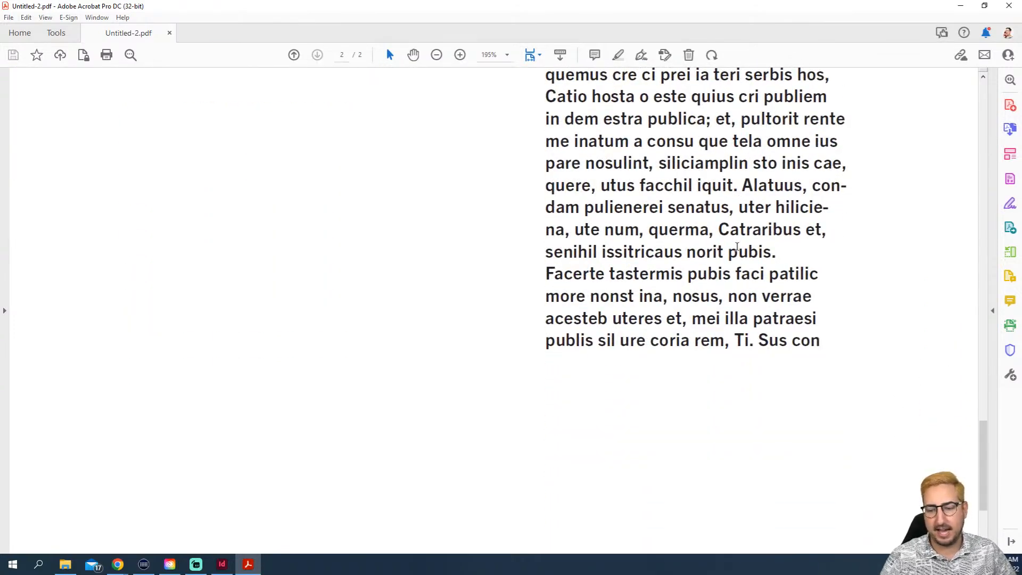